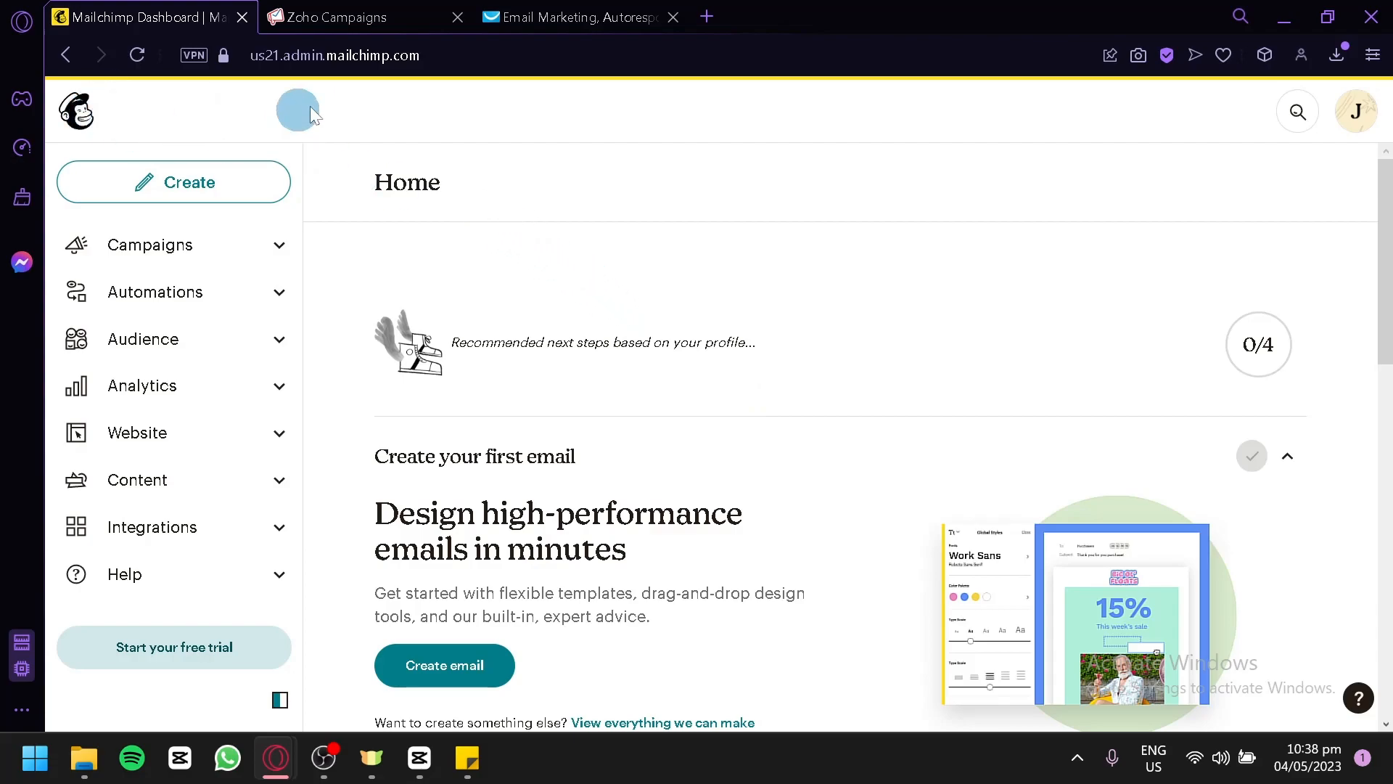
Look over the Zoho Campaigns and GetResponse dashboards, closing the GetResponse welcome pop-up.
left_click(366, 17)
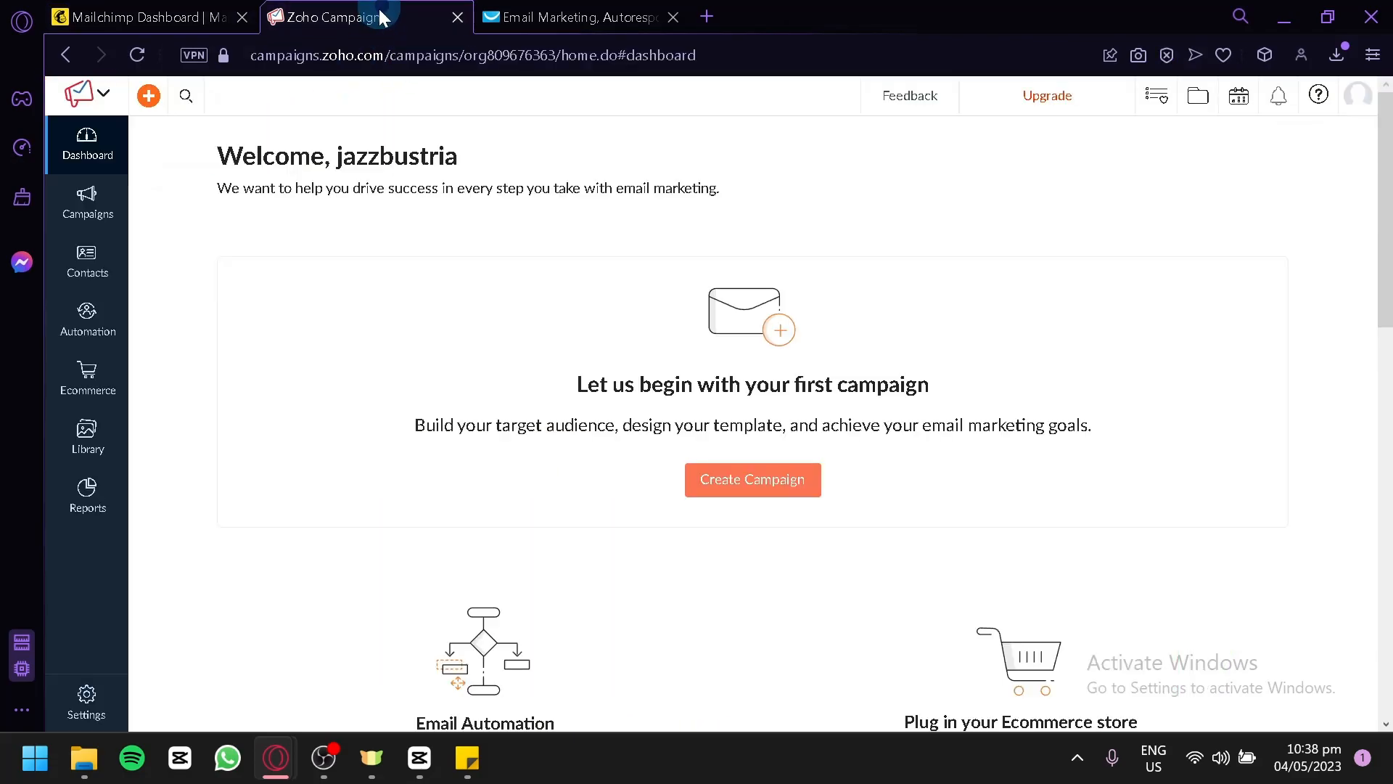
left_click(550, 10)
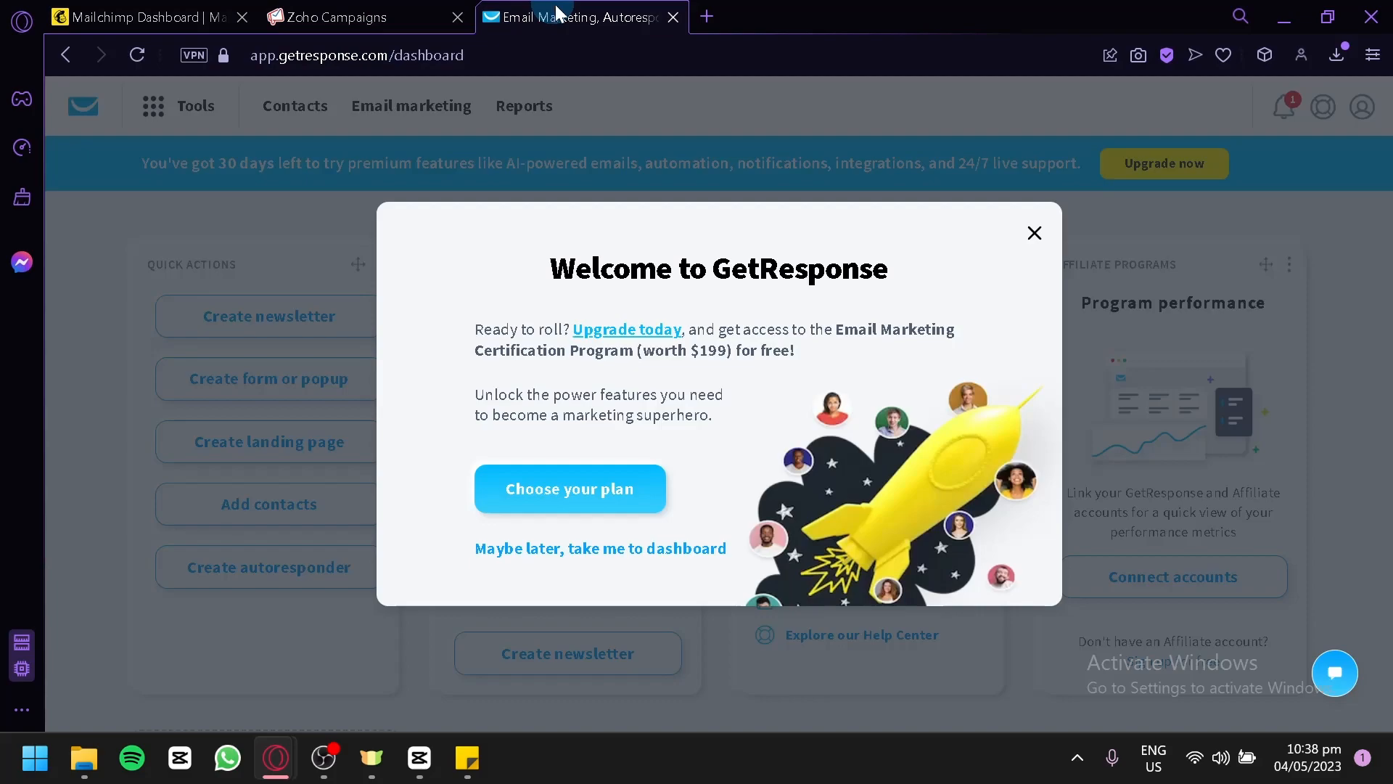
left_click(1034, 233)
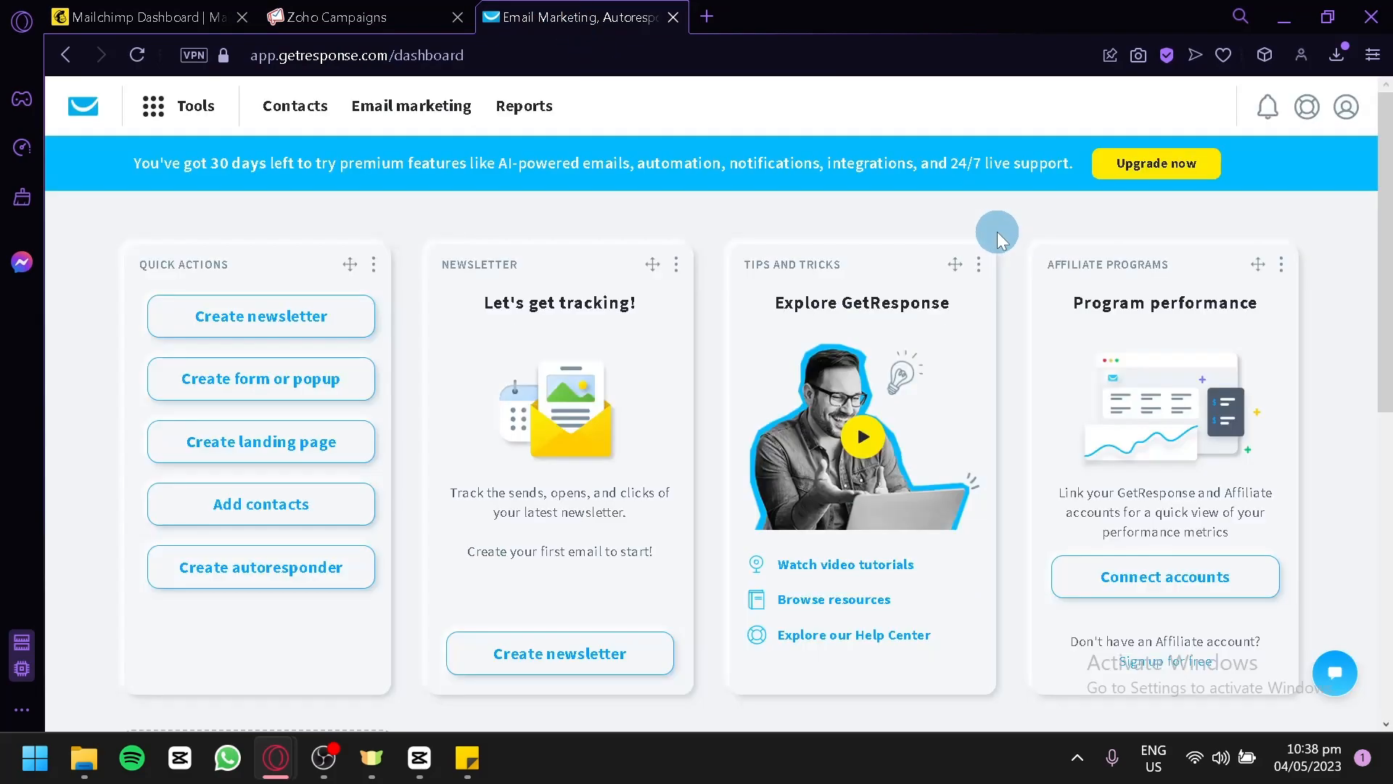
Switch to Mailchimp and examine the Campaigns page, including its status and type filters.
left_click(190, 11)
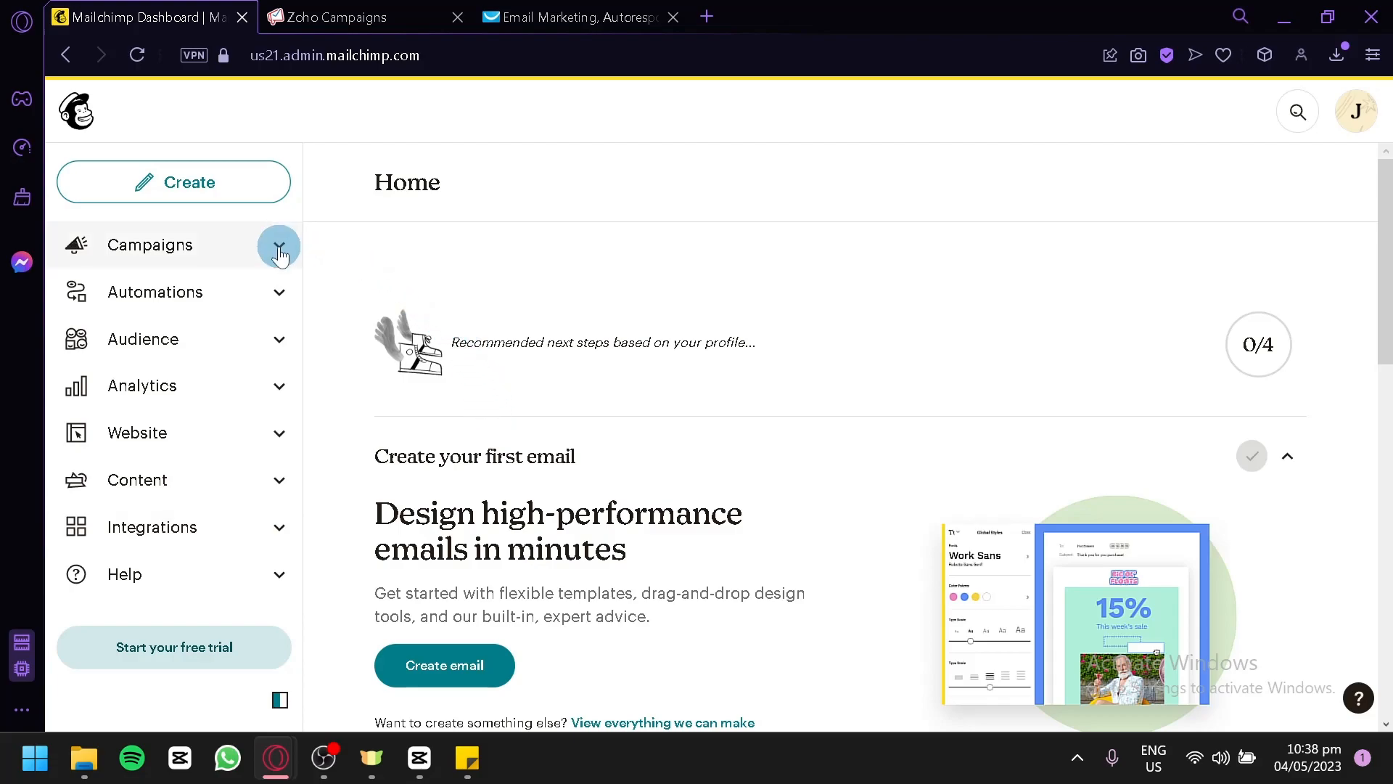
left_click(181, 249)
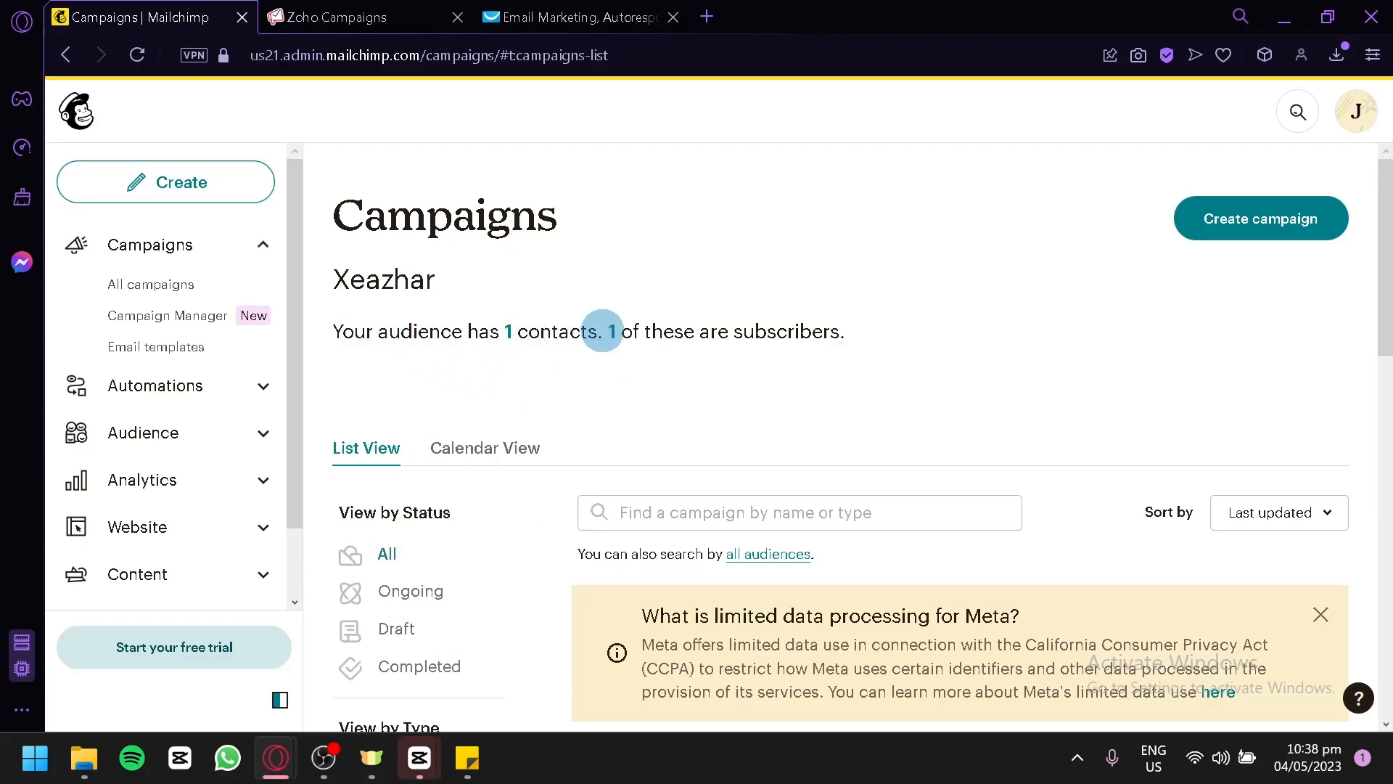
scroll(821, 370, "down", 5)
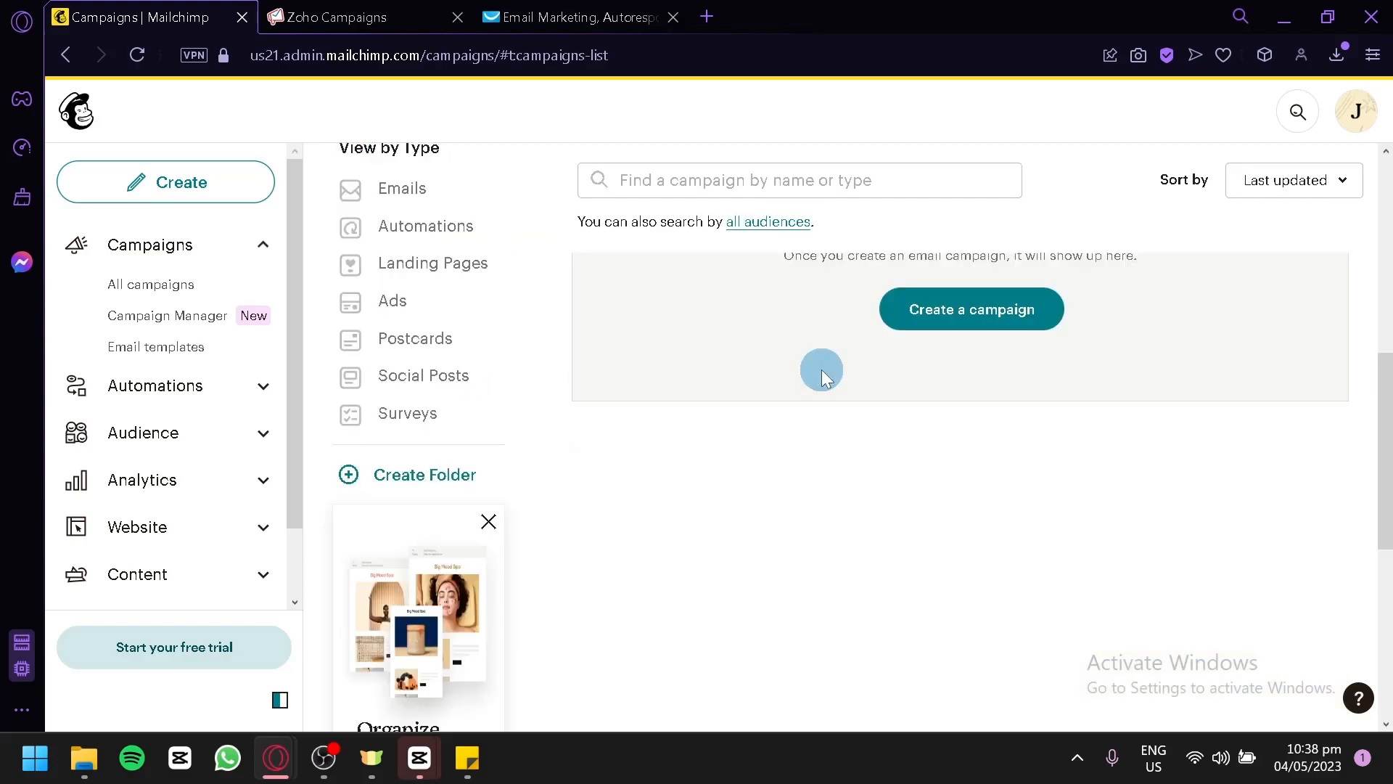
scroll(607, 442, "up", 2)
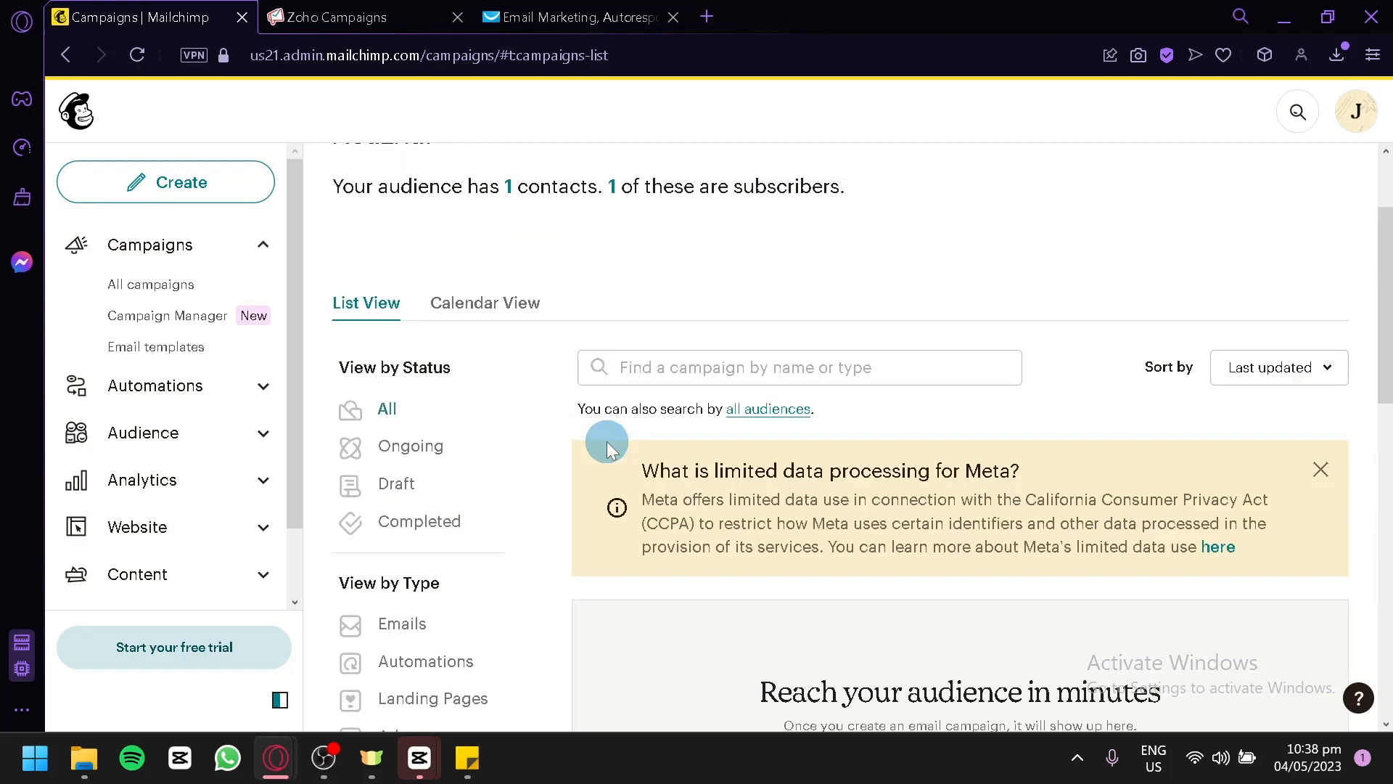
scroll(606, 441, "down", 2)
scroll(451, 485, "down", 2)
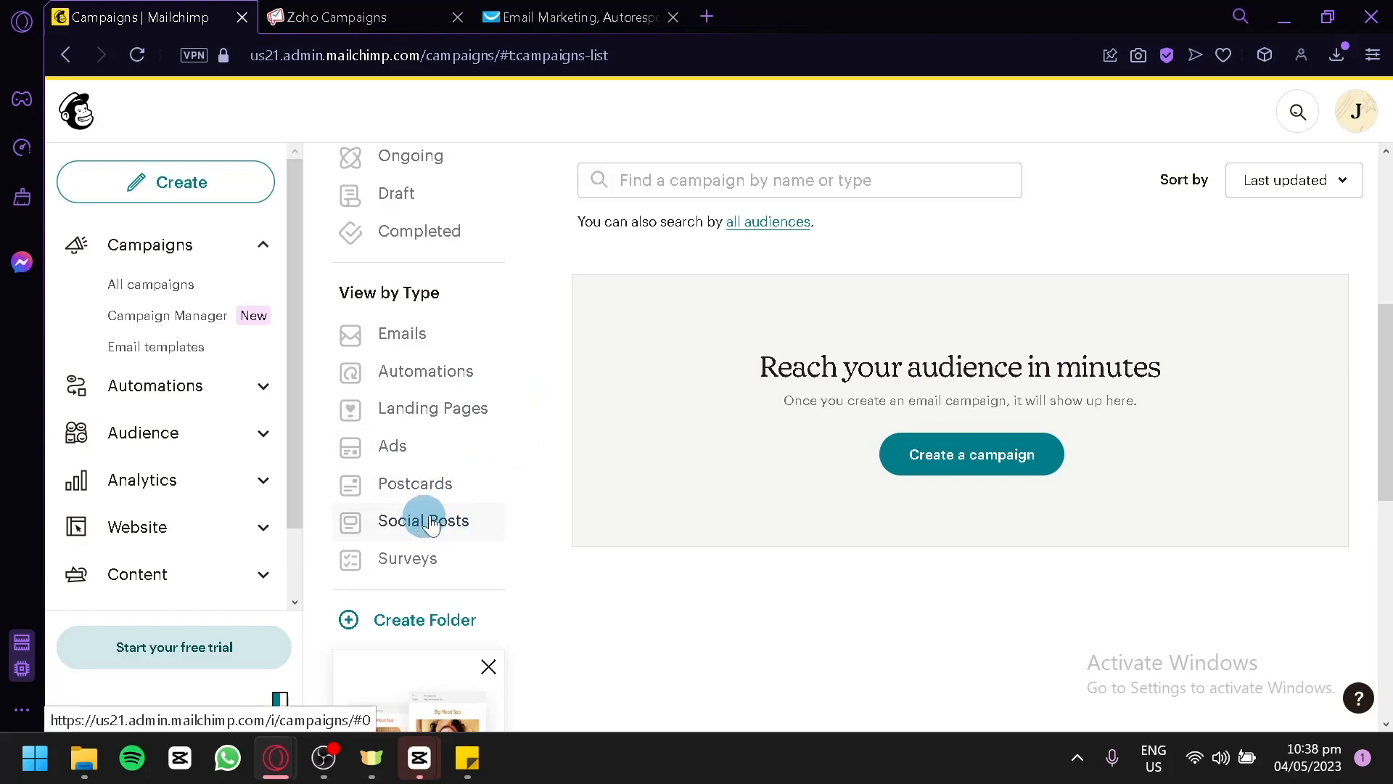
scroll(910, 632, "up", 5)
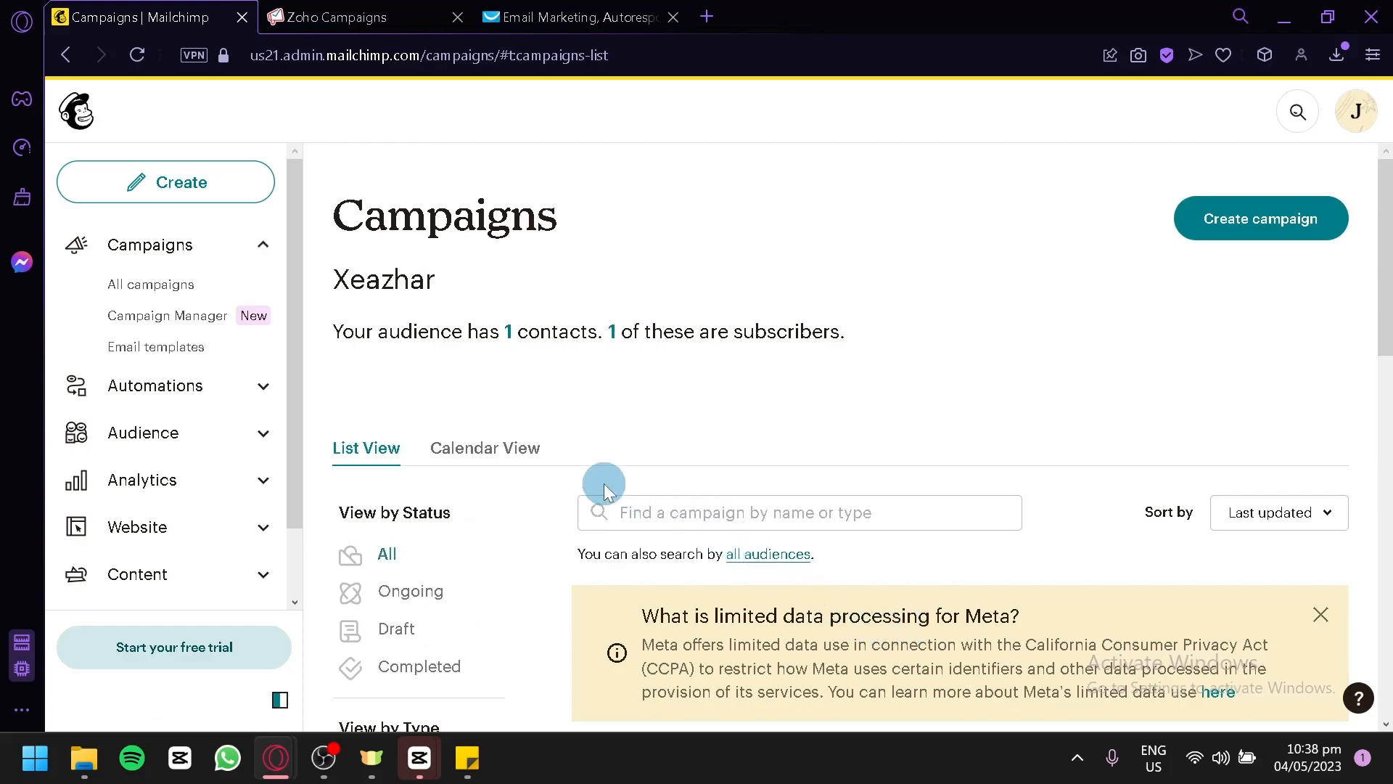
View the Automations overview page with its customer journeys.
left_click(230, 385)
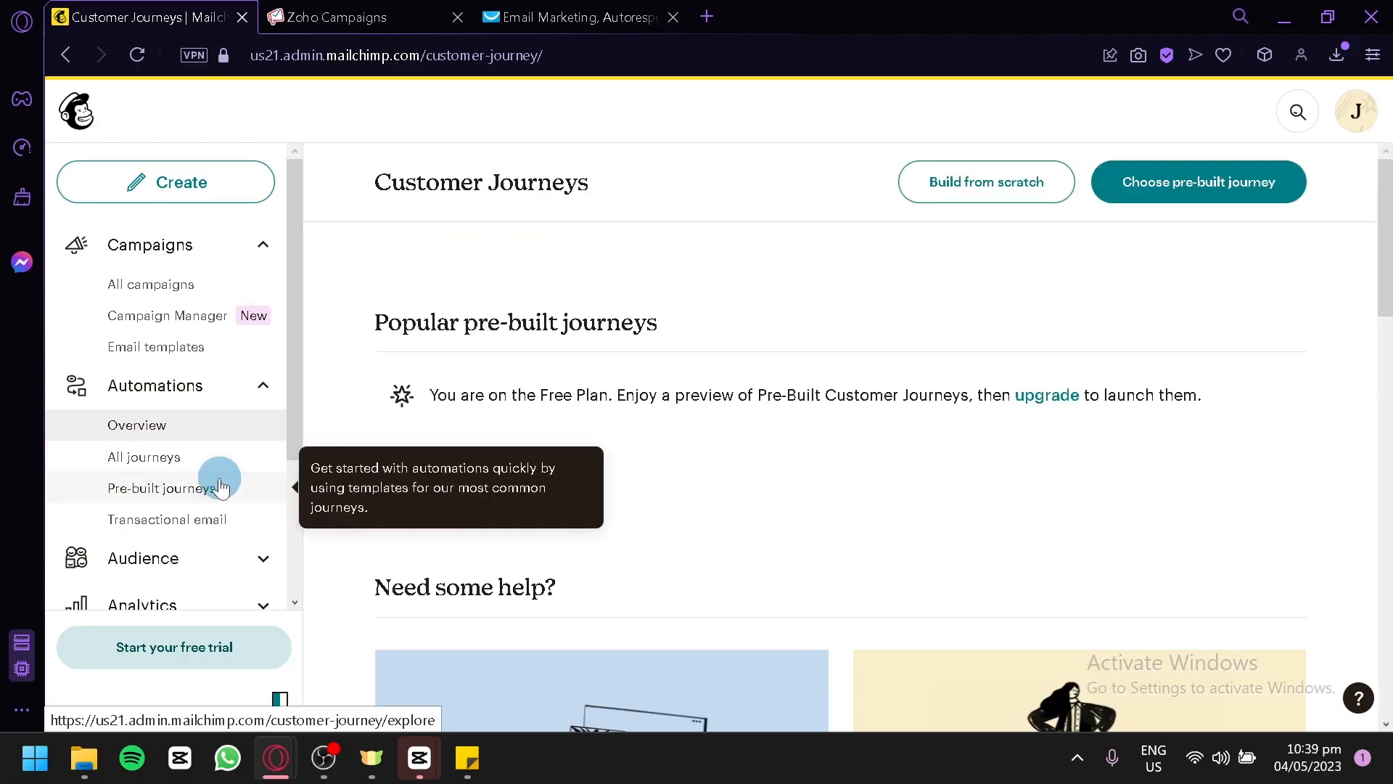
scroll(651, 443, "down", 6)
scroll(650, 443, "up", 6)
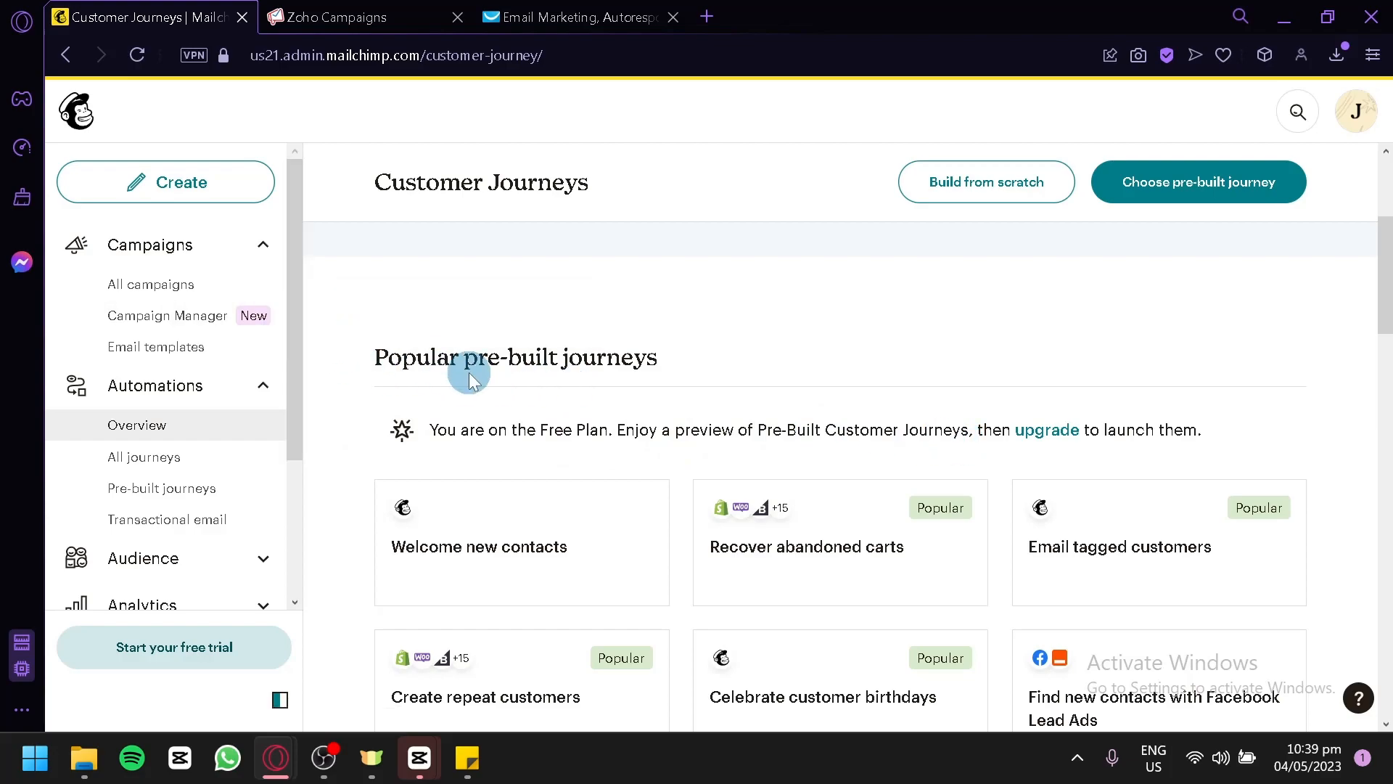
Start a new campaign from the all campaigns page as a regular email, using the Classic Builder.
left_click(200, 286)
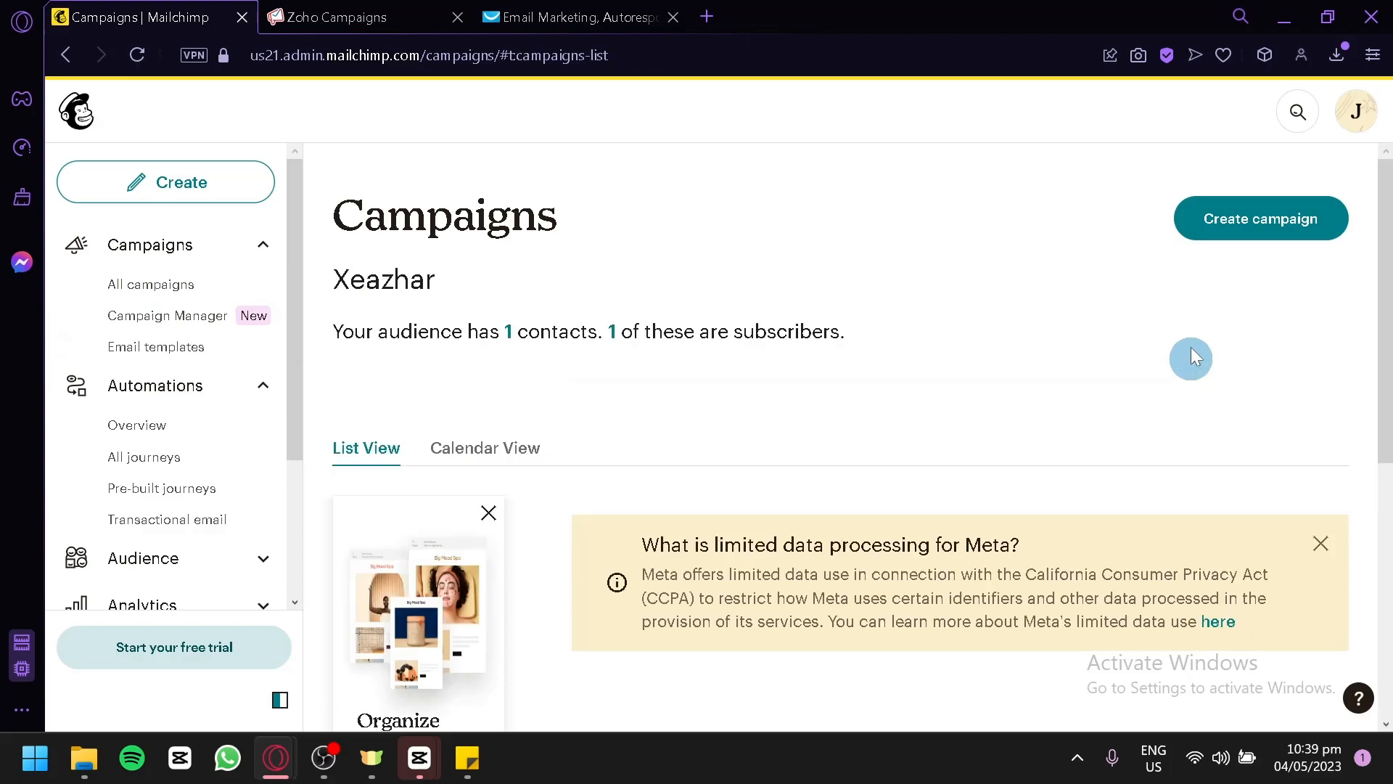
left_click(1254, 242)
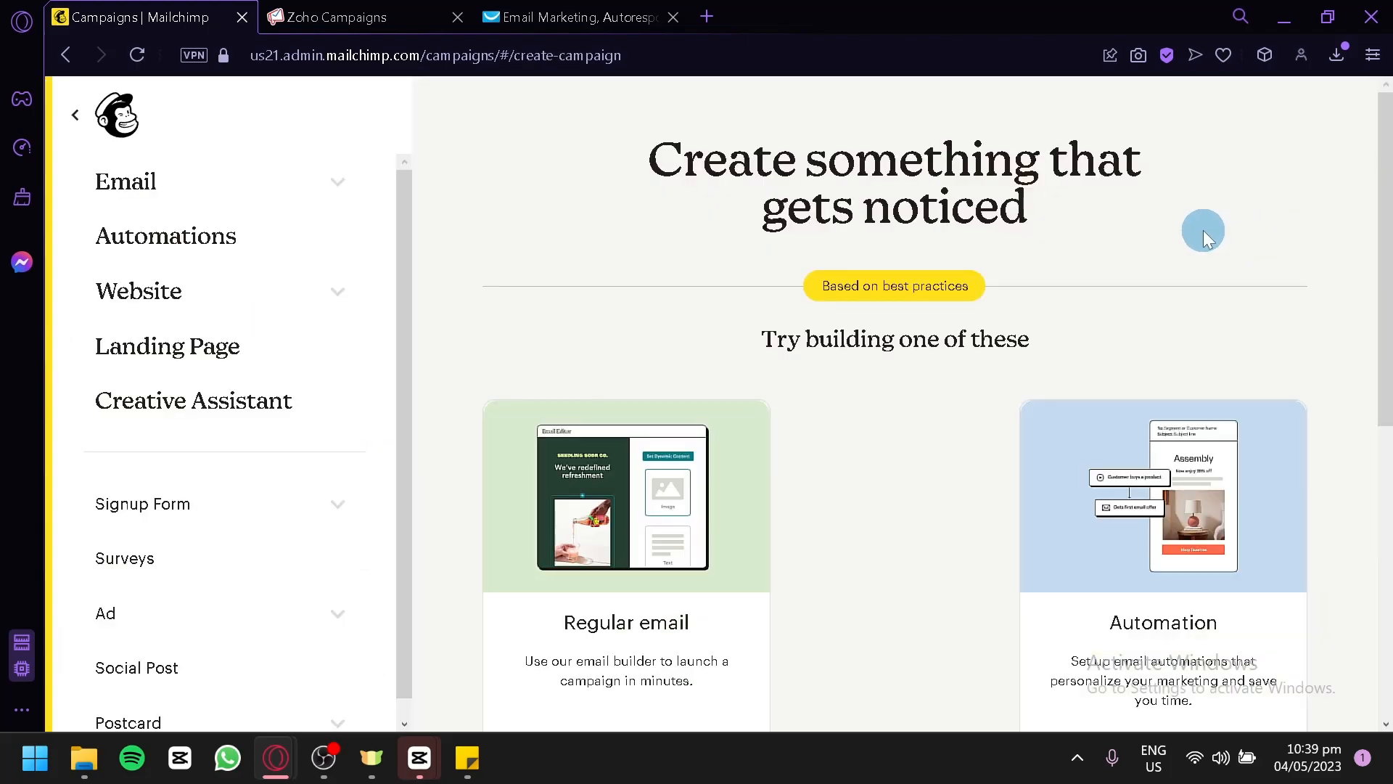
scroll(1203, 231, "down", 2)
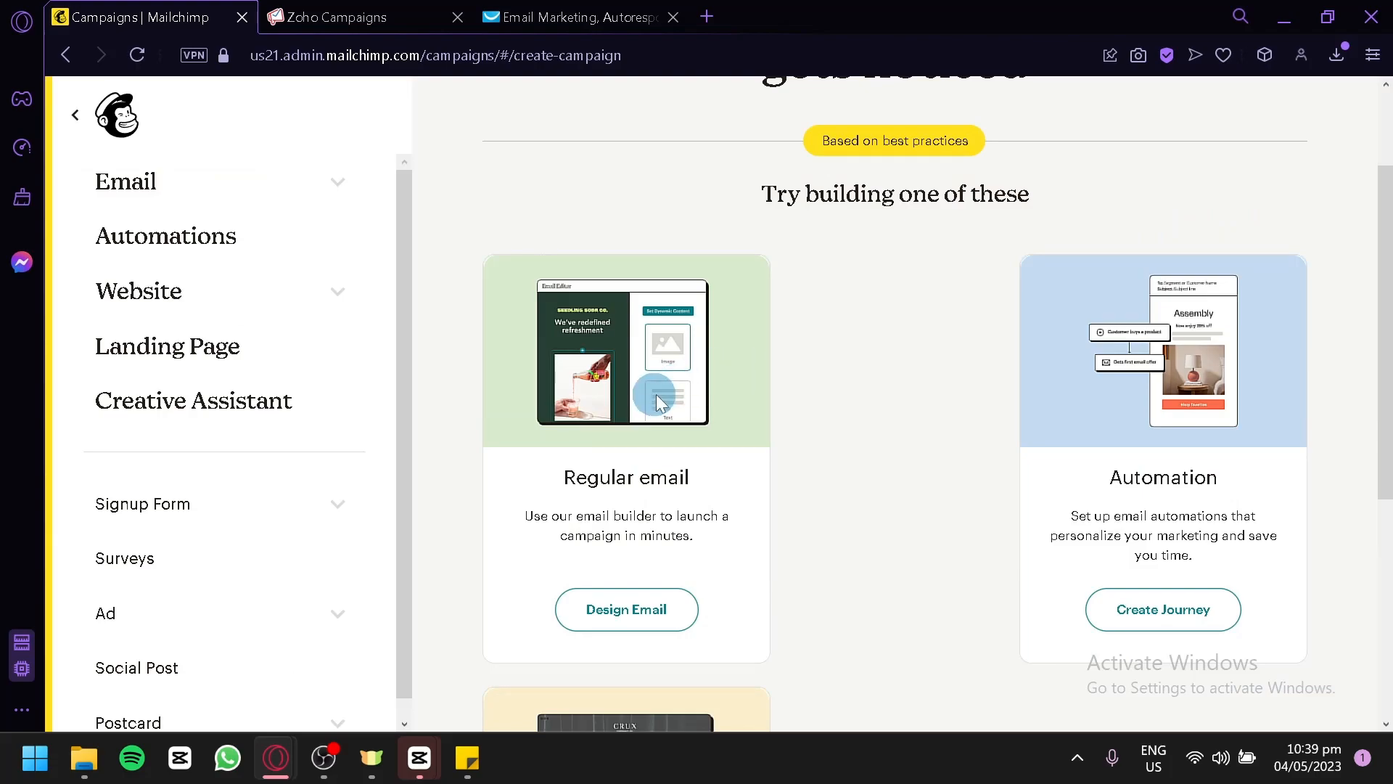
scroll(1229, 224, "down", 4)
scroll(1257, 207, "down", 2)
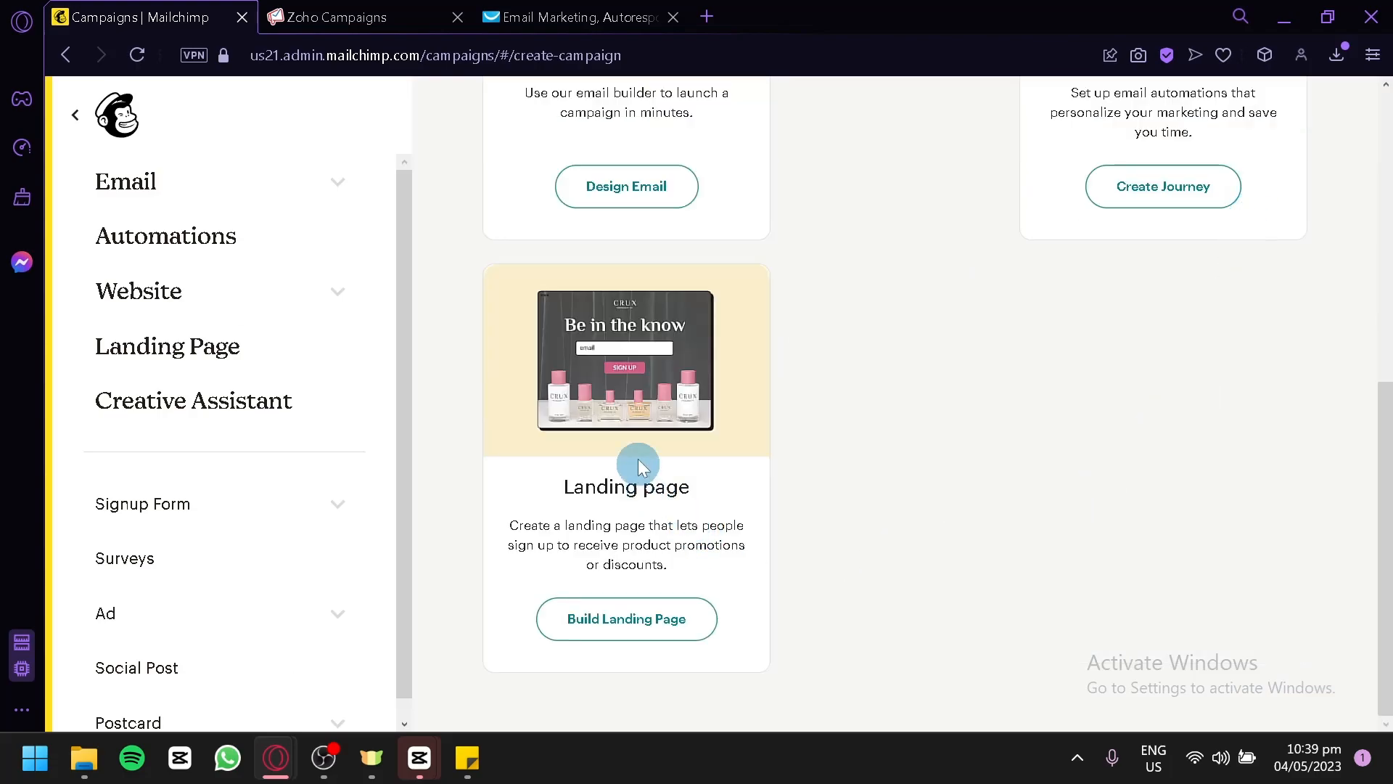
scroll(675, 410, "up", 4)
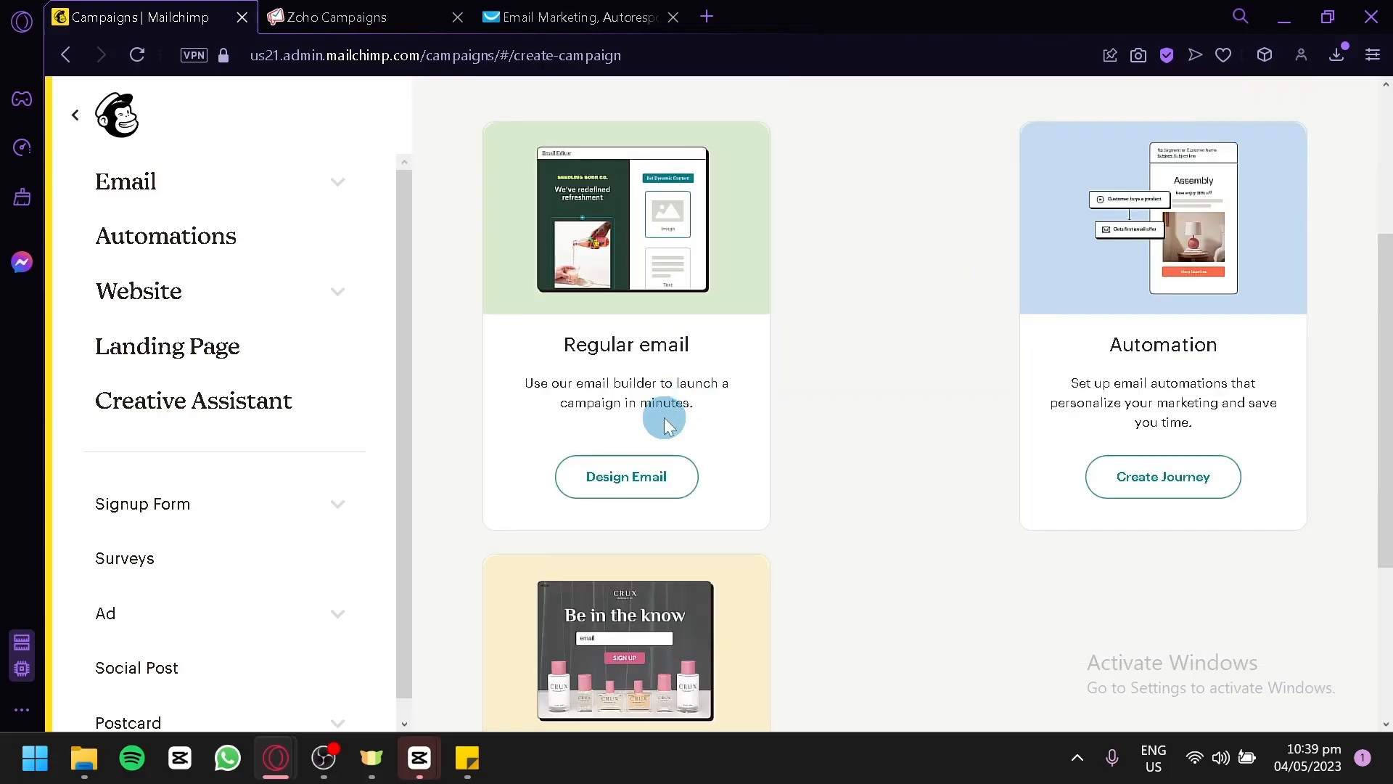
left_click(673, 488)
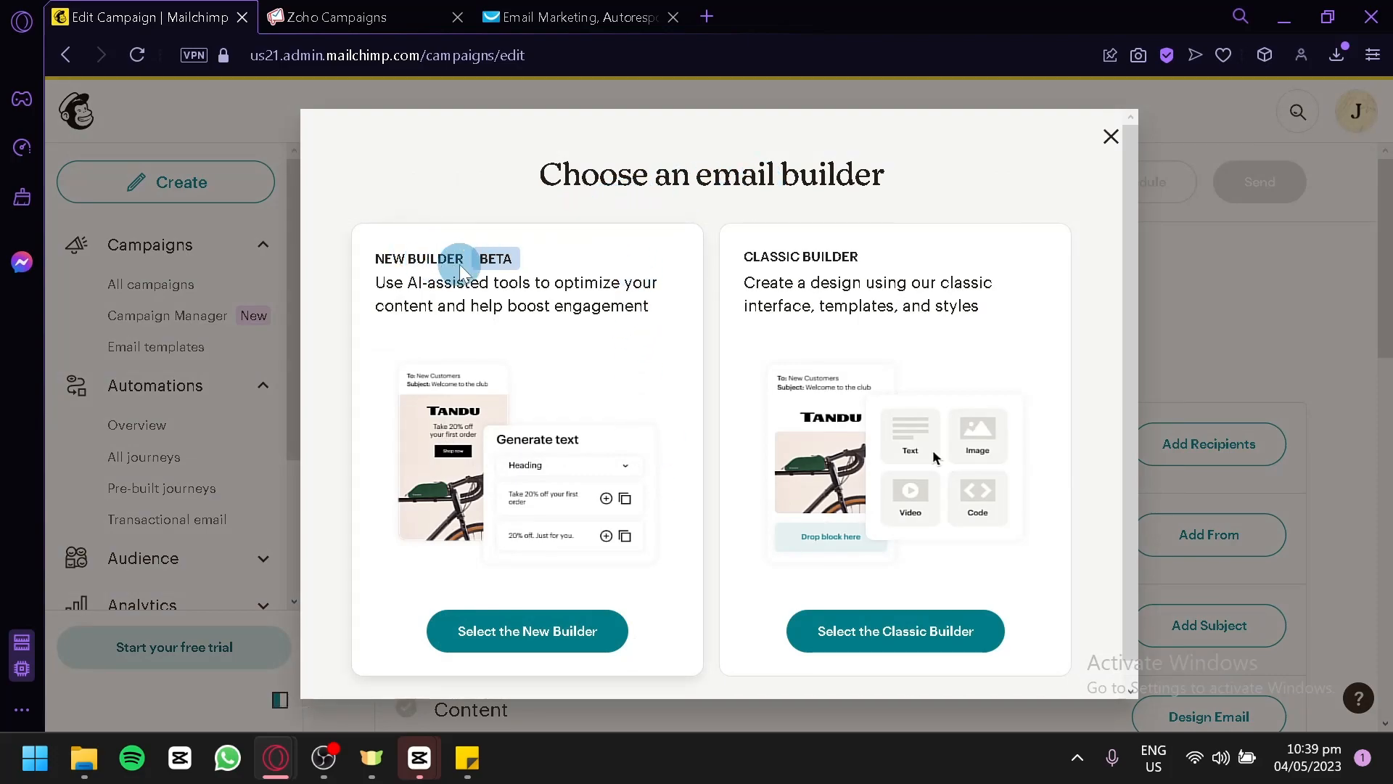
scroll(820, 274, "down", 1)
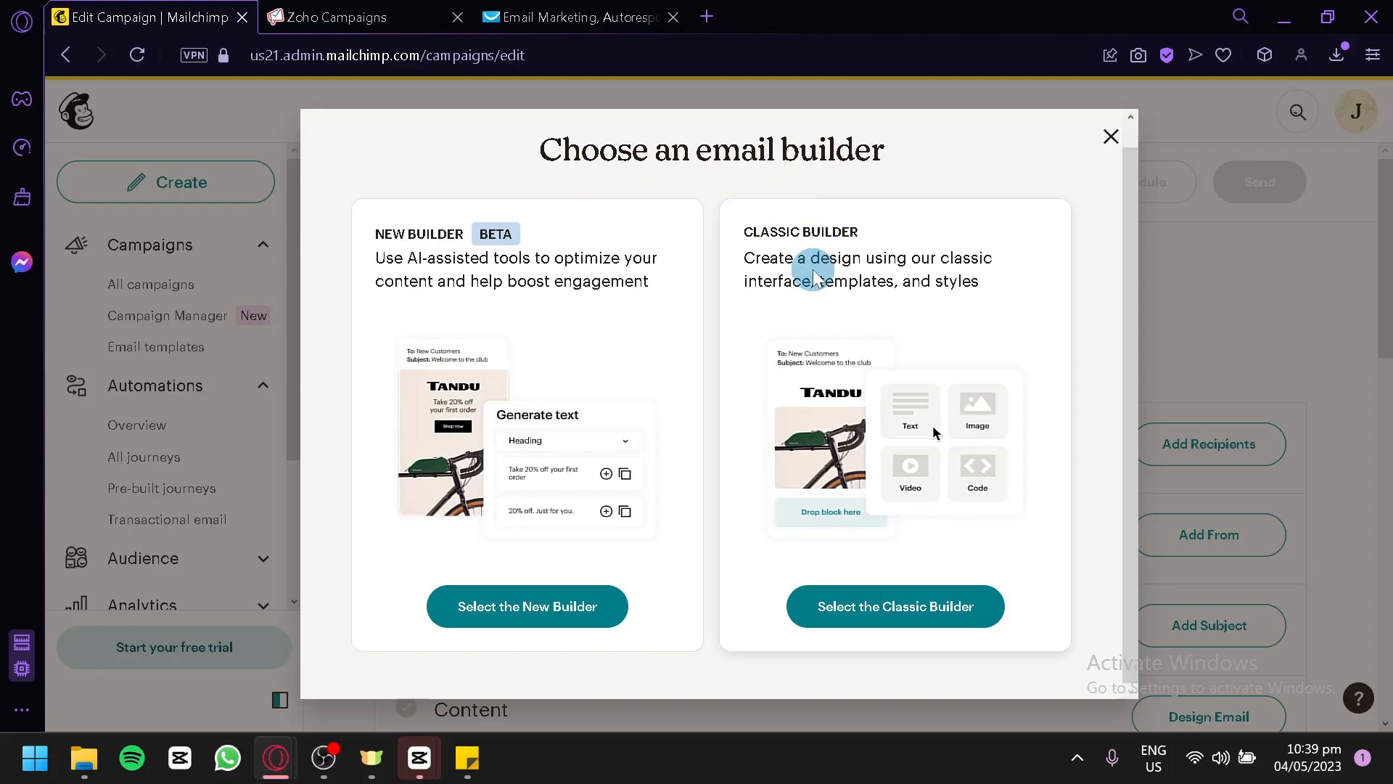
left_click(906, 620)
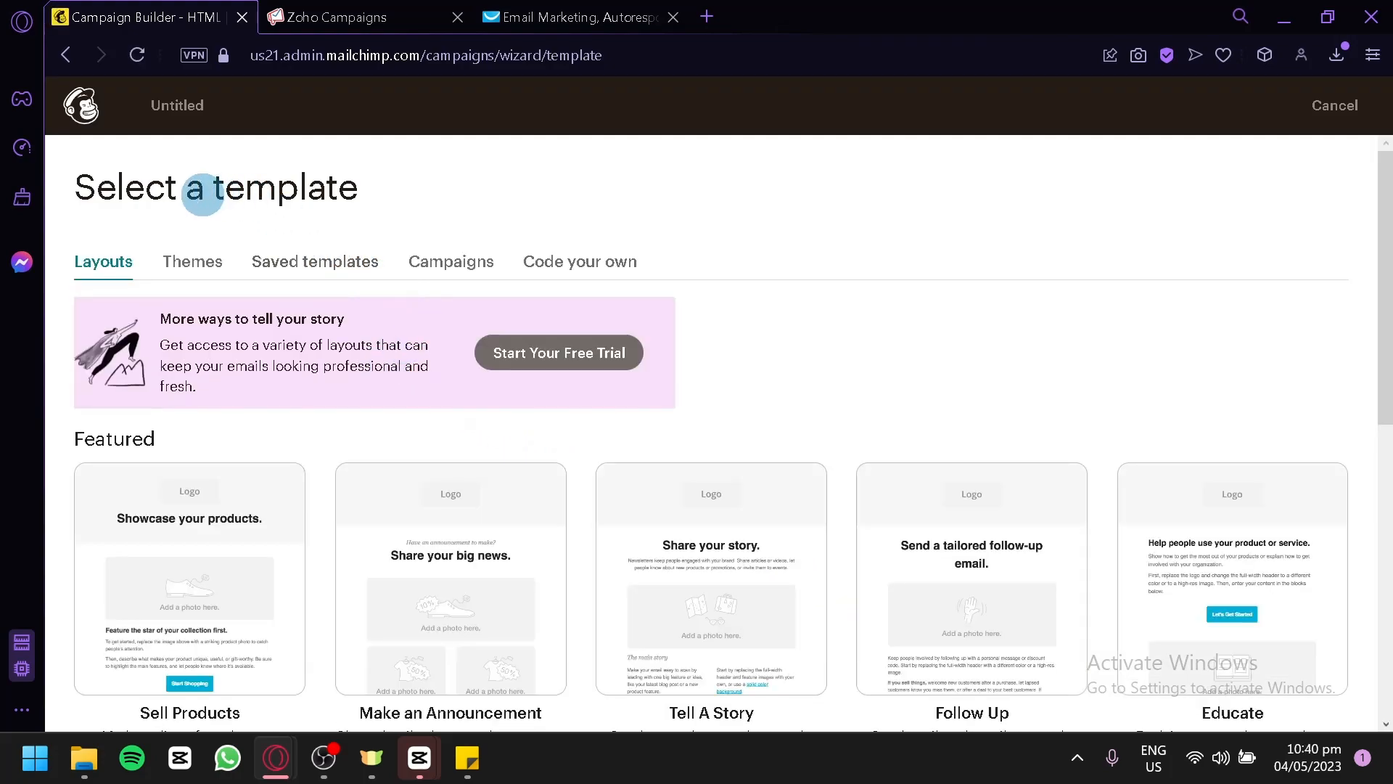
Browse the Featured and Basic email layouts and select the Make an Announcement template.
scroll(606, 287, "down", 8)
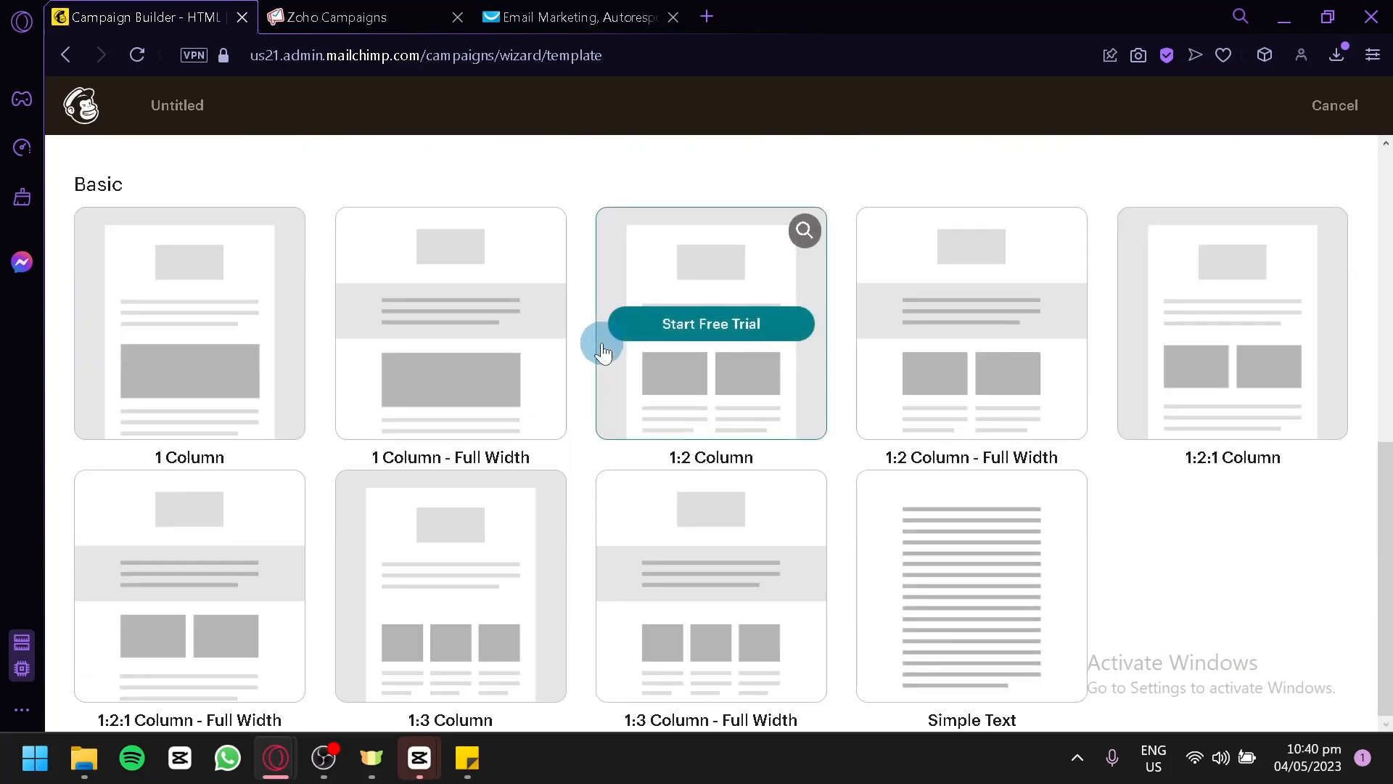
scroll(603, 352, "up", 8)
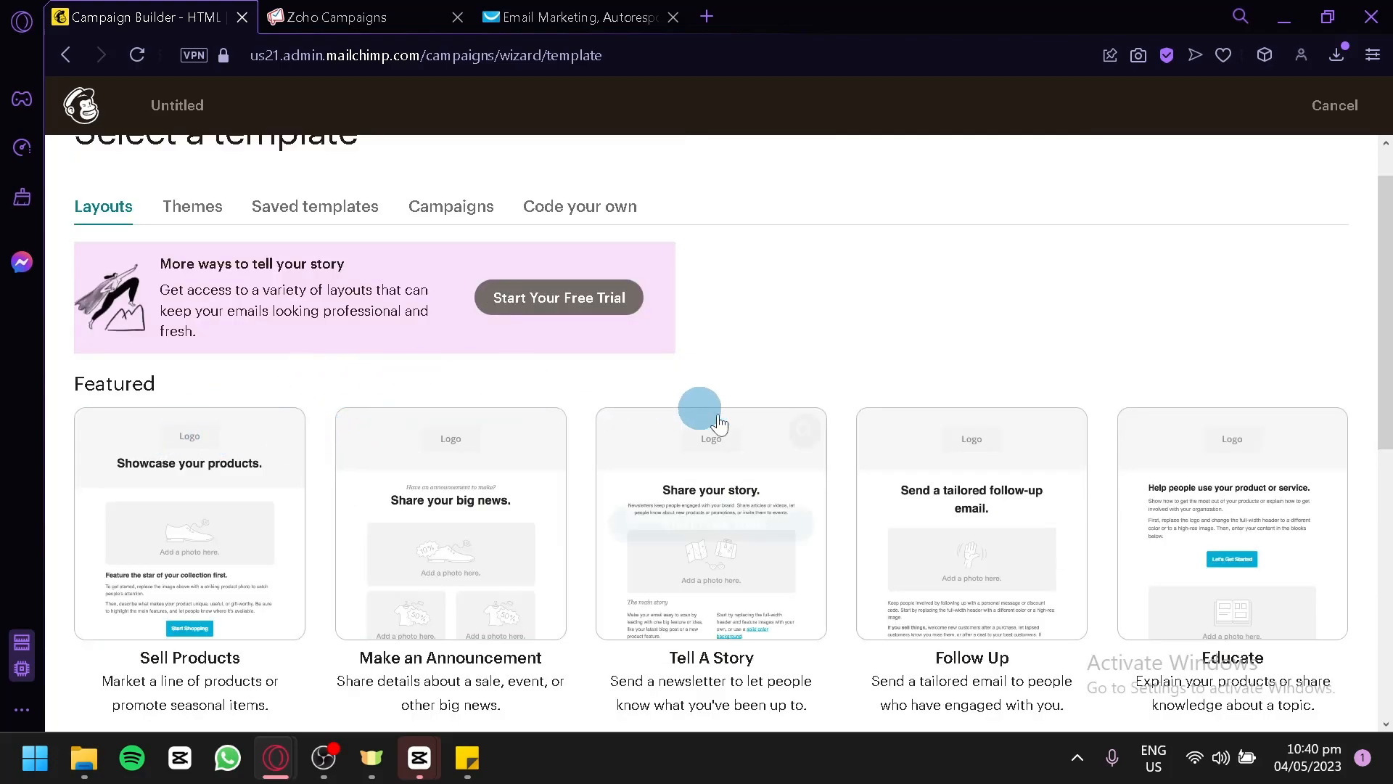
scroll(1052, 471, "down", 2)
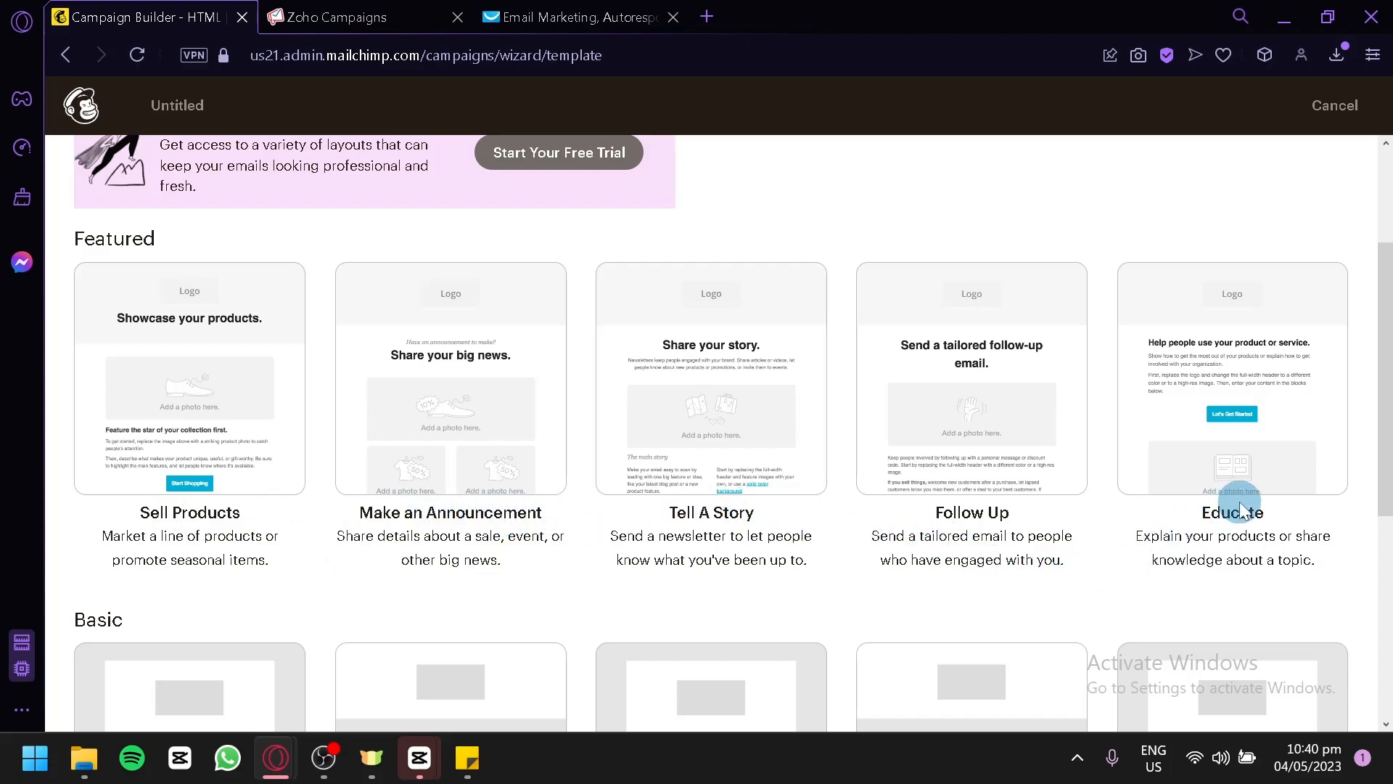
scroll(1238, 500, "down", 6)
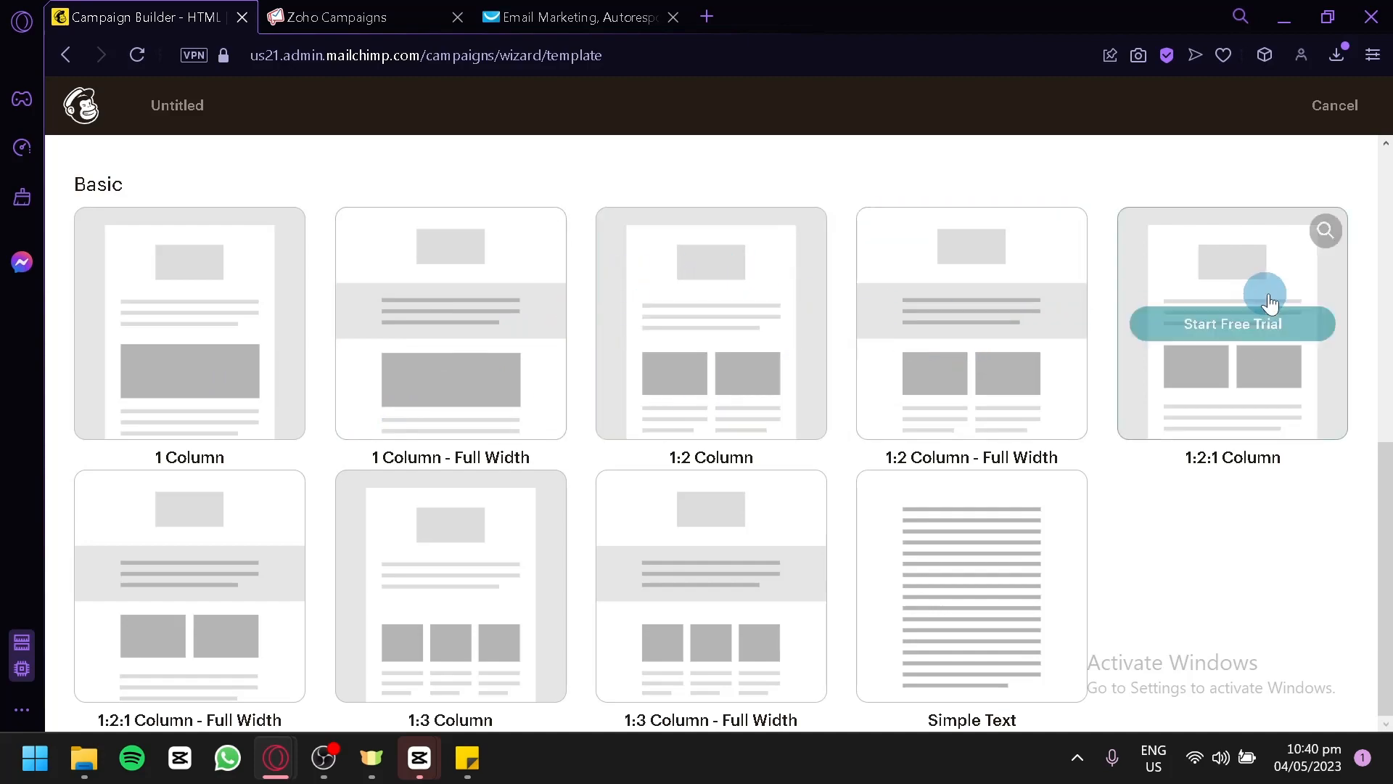
scroll(1157, 550, "up", 2)
scroll(684, 385, "down", 2)
scroll(289, 459, "up", 2)
scroll(289, 459, "down", 2)
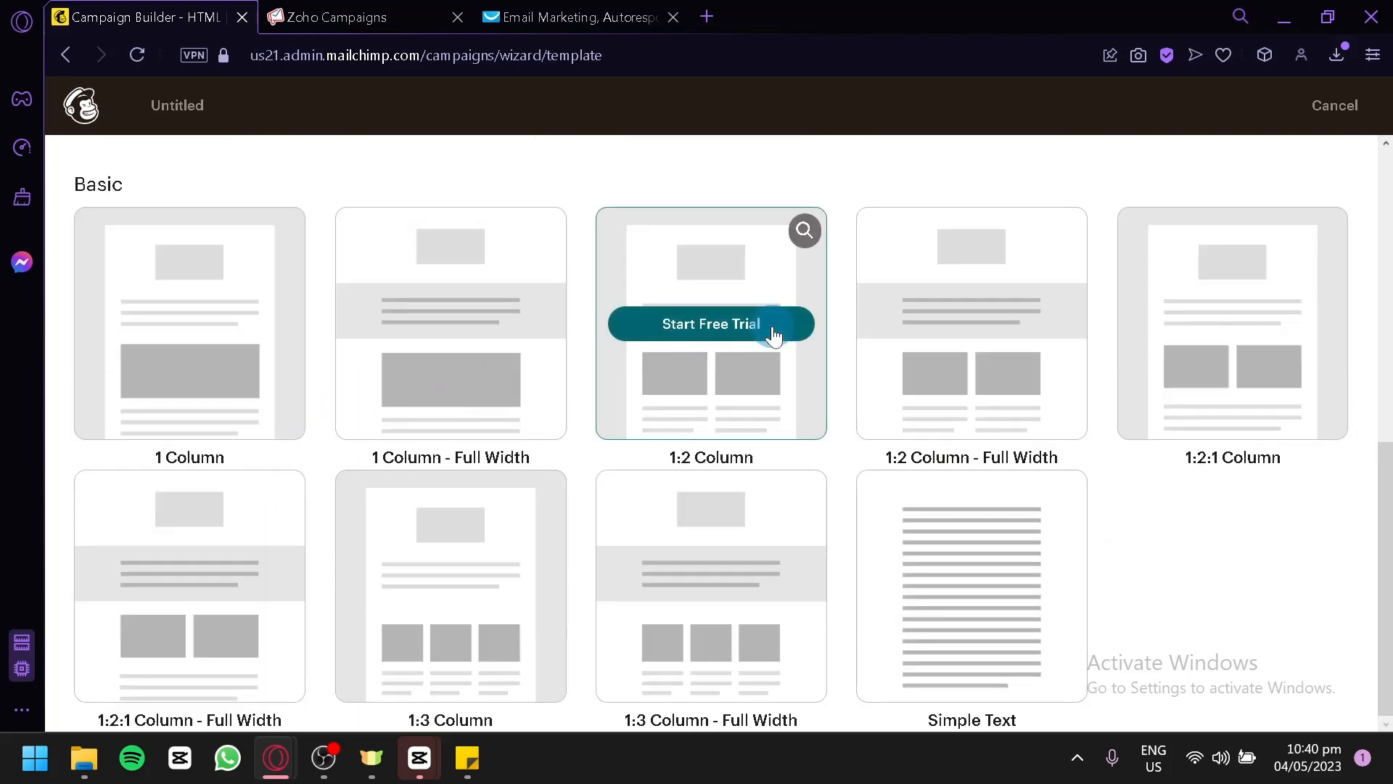
scroll(1166, 568, "up", 8)
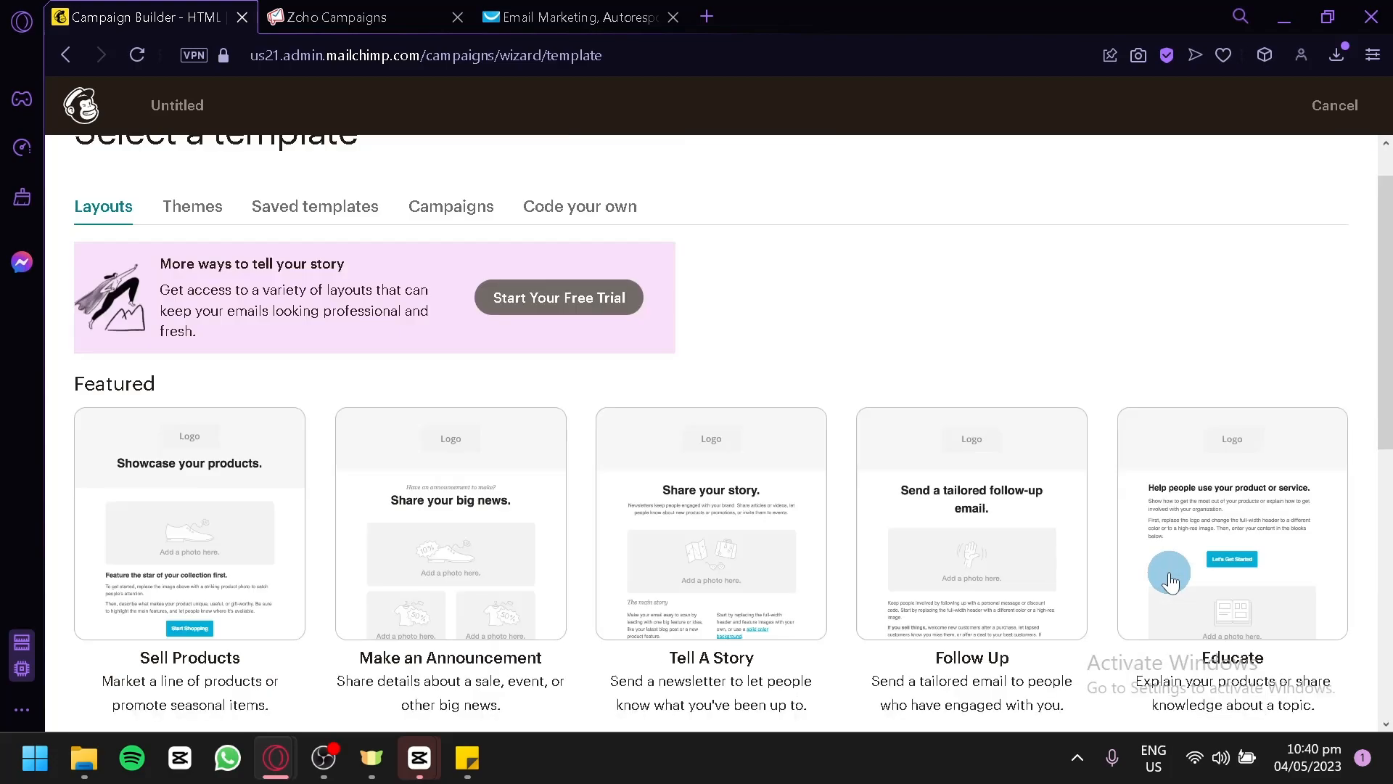
scroll(1169, 580, "down", 9)
scroll(1060, 537, "up", 6)
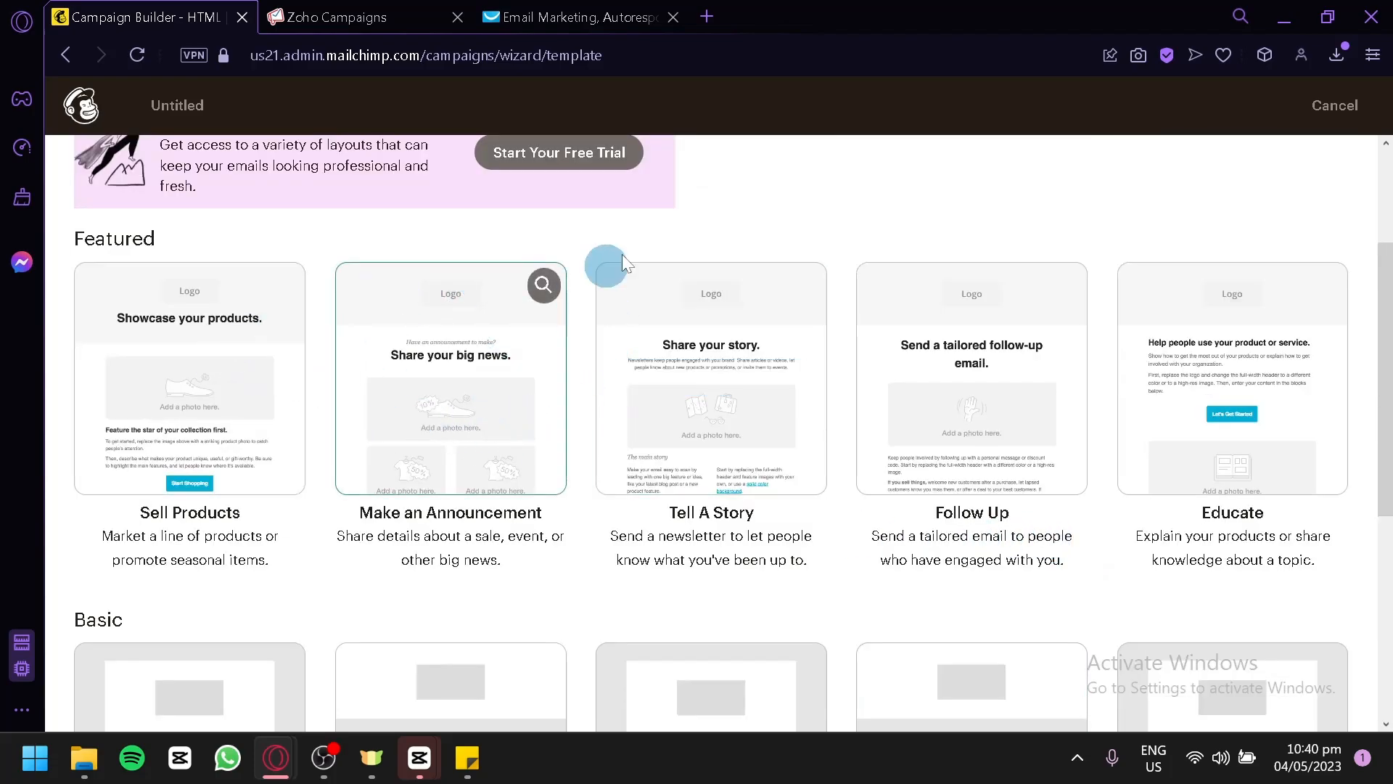
left_click(490, 377)
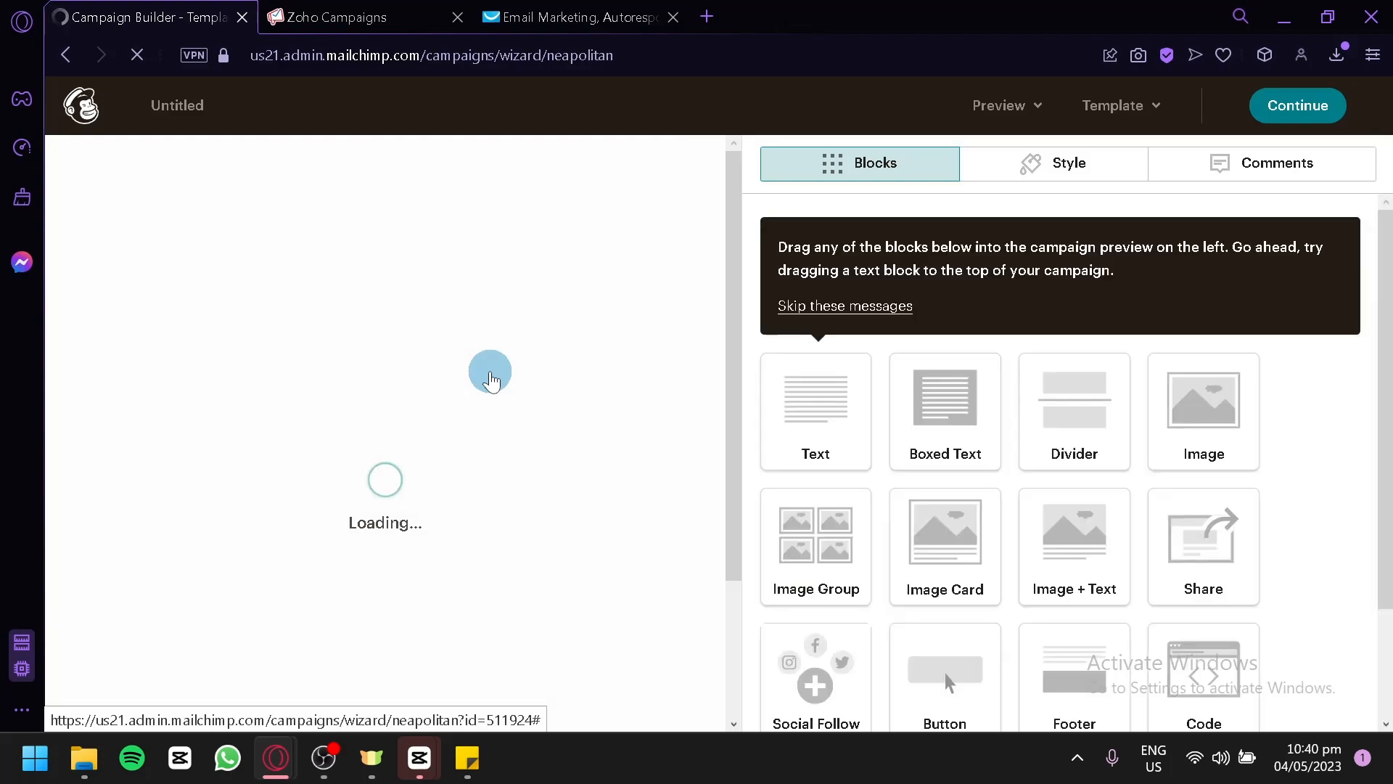
Examine the announcement template's sections, from the logo and photo placeholders to the call-to-action button and footer.
scroll(695, 305, "down", 4)
scroll(700, 325, "up", 4)
scroll(613, 270, "down", 2)
scroll(428, 261, "down", 8)
scroll(420, 305, "down", 2)
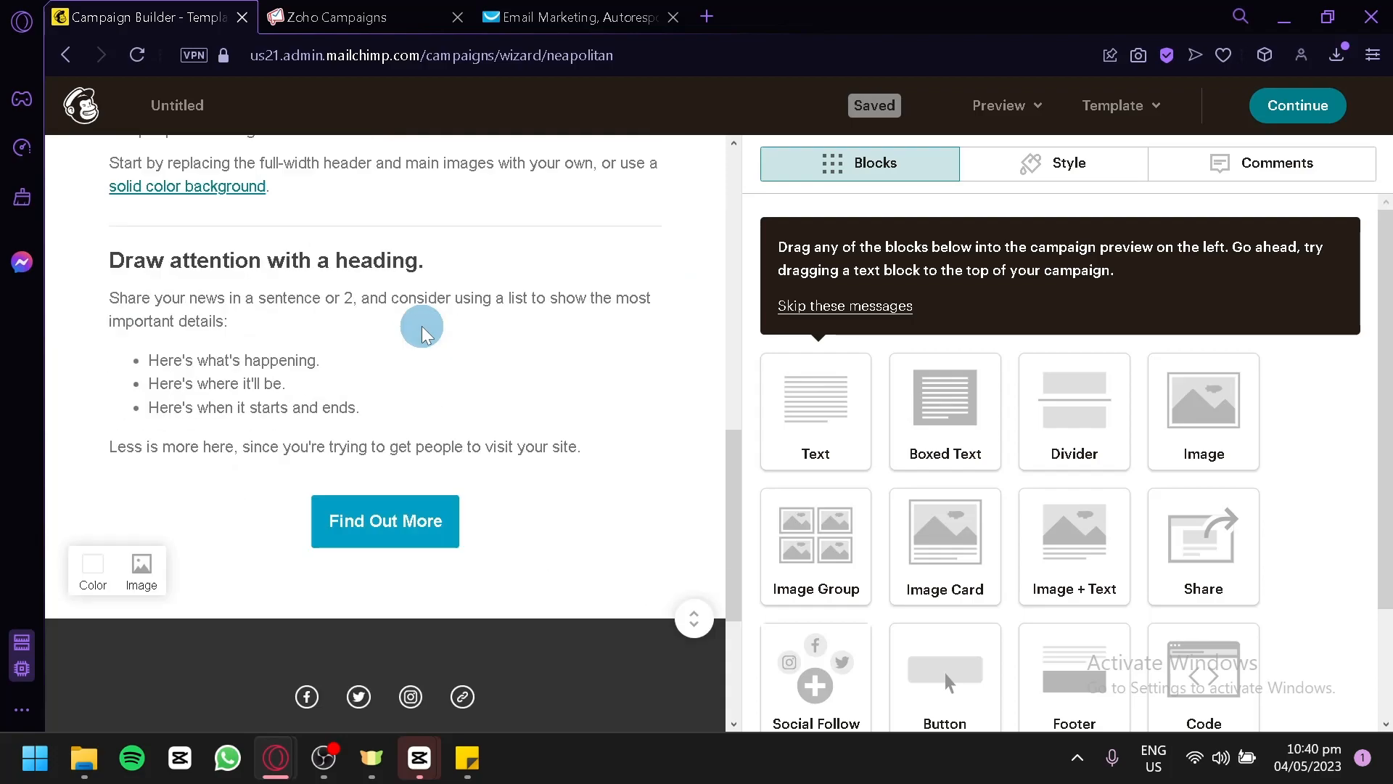
scroll(407, 341, "up", 12)
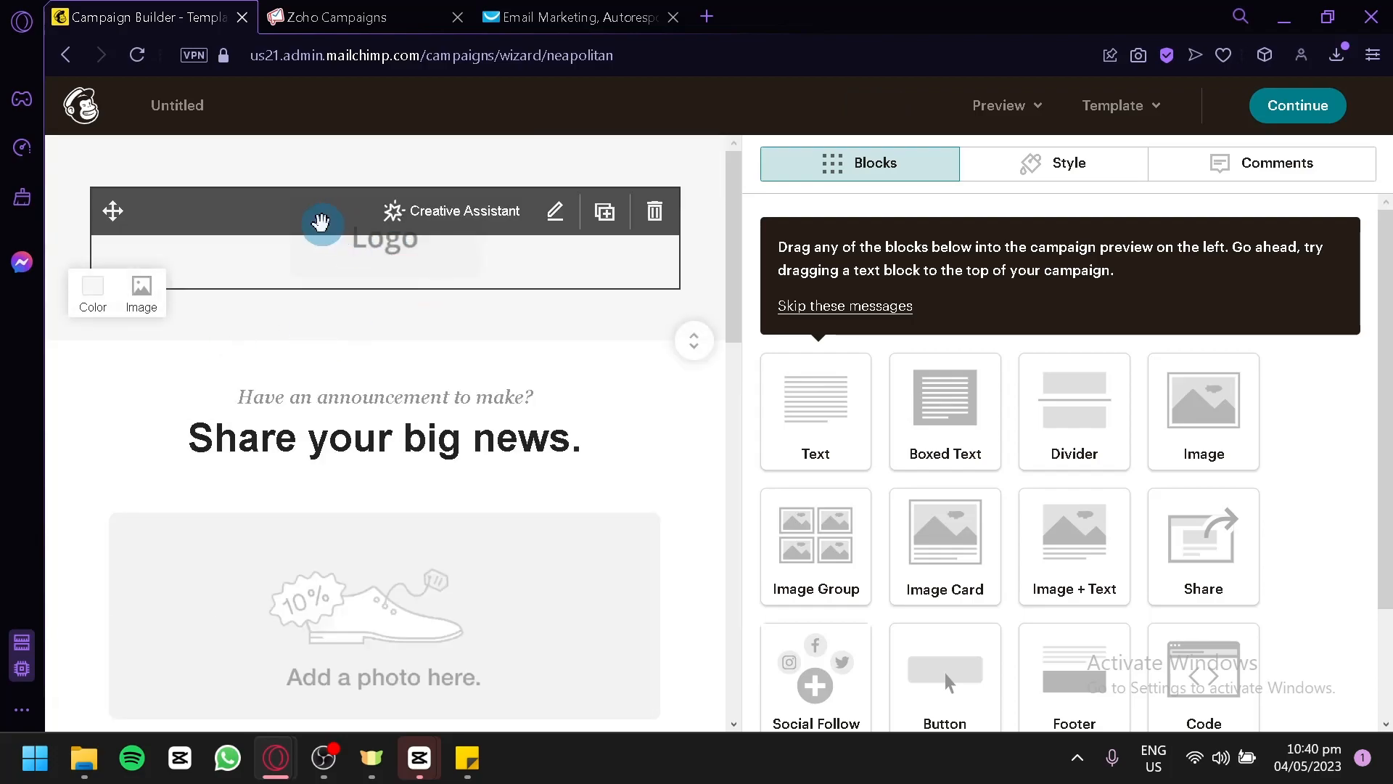
scroll(227, 405, "down", 15)
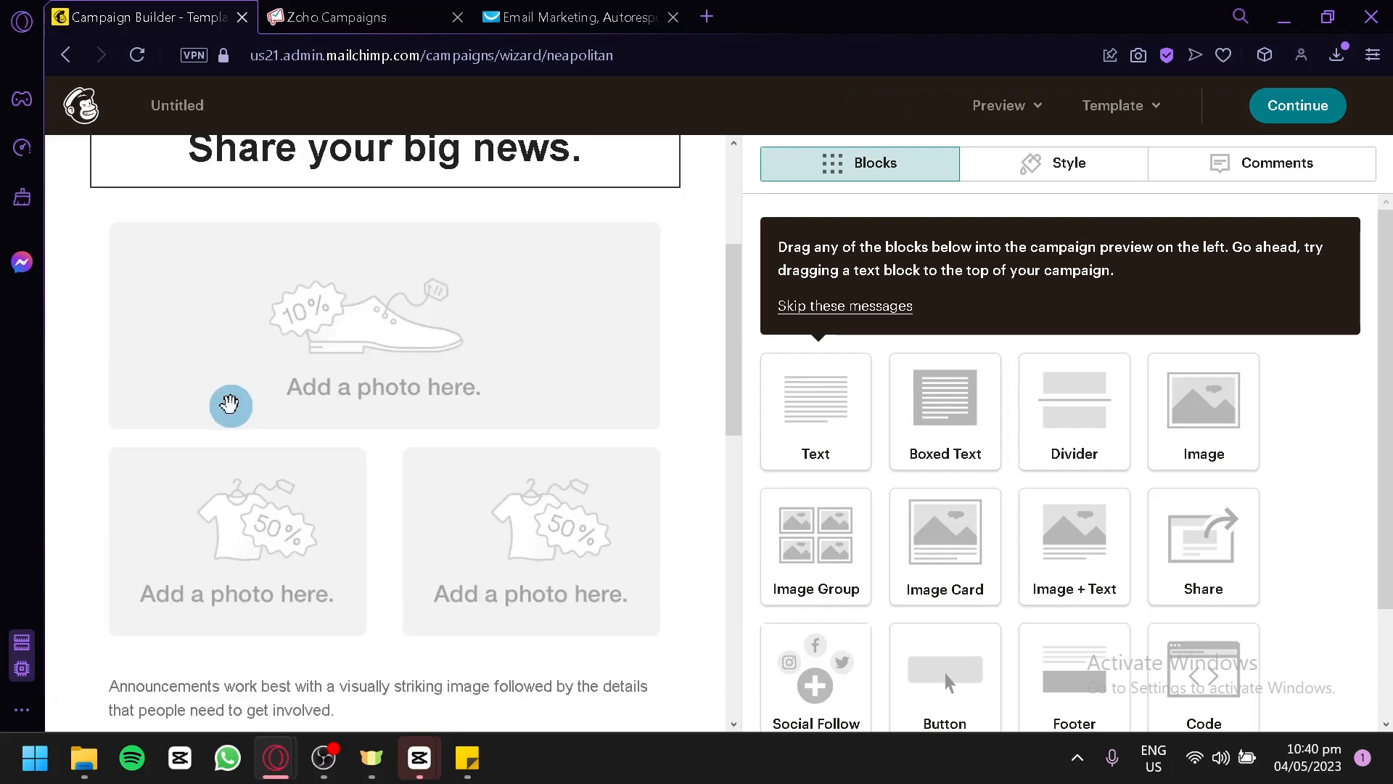
scroll(257, 396, "up", 15)
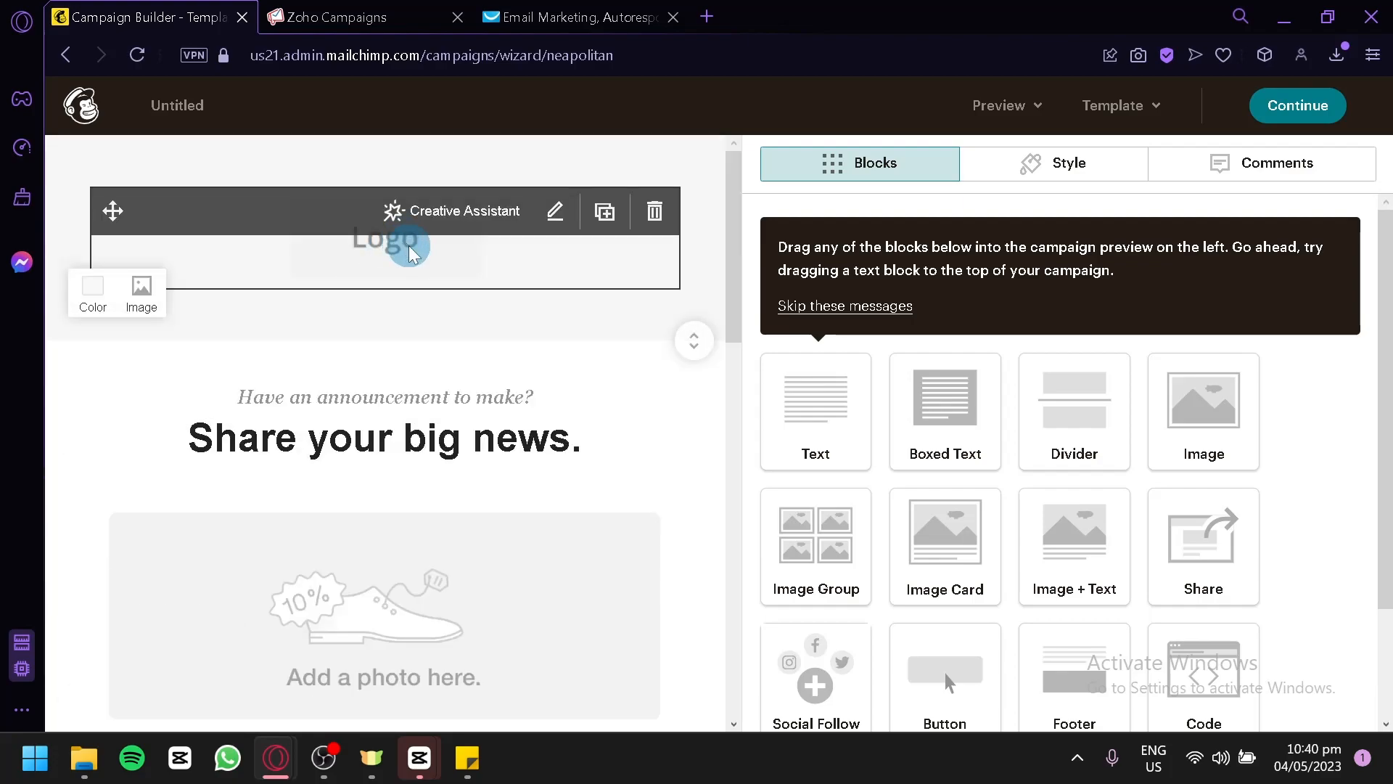
scroll(435, 261, "down", 2)
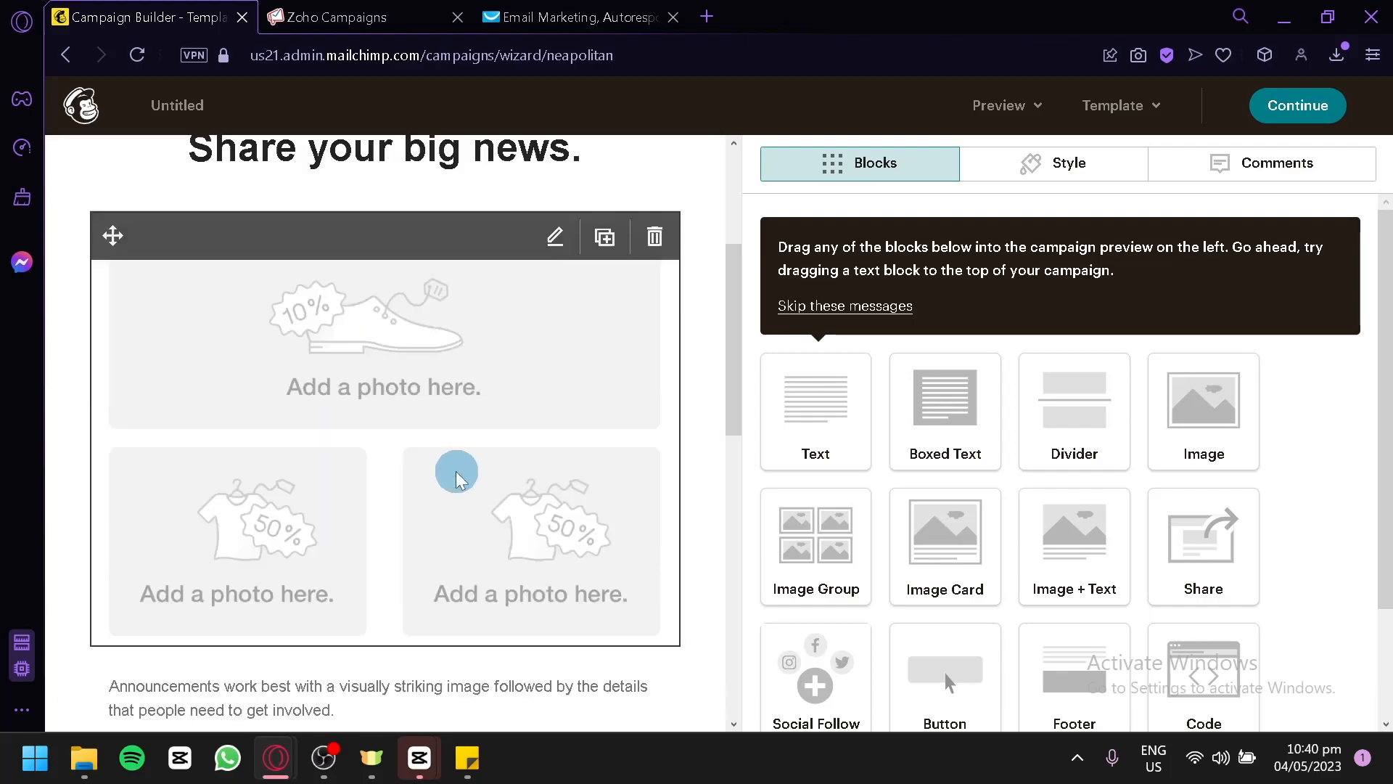
scroll(414, 319, "down", 8)
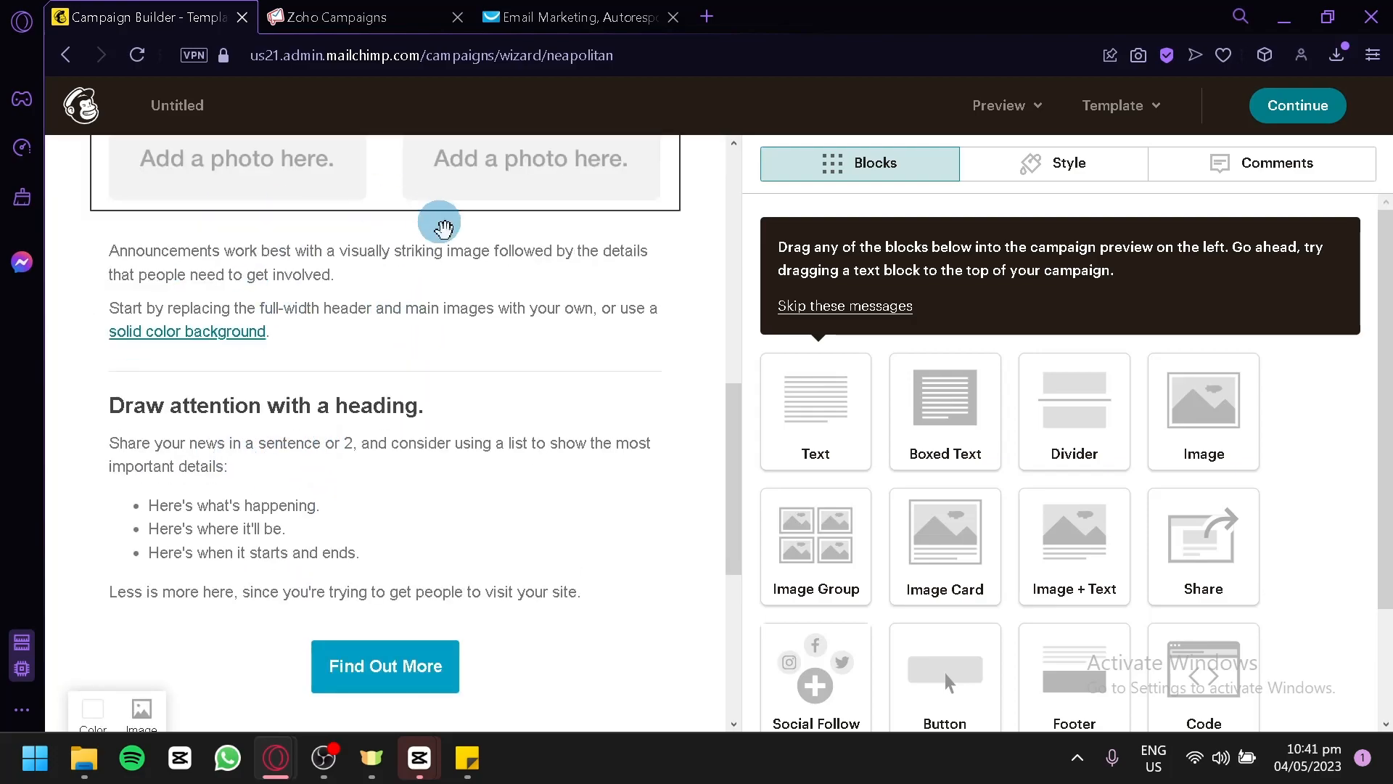
scroll(399, 326, "down", 4)
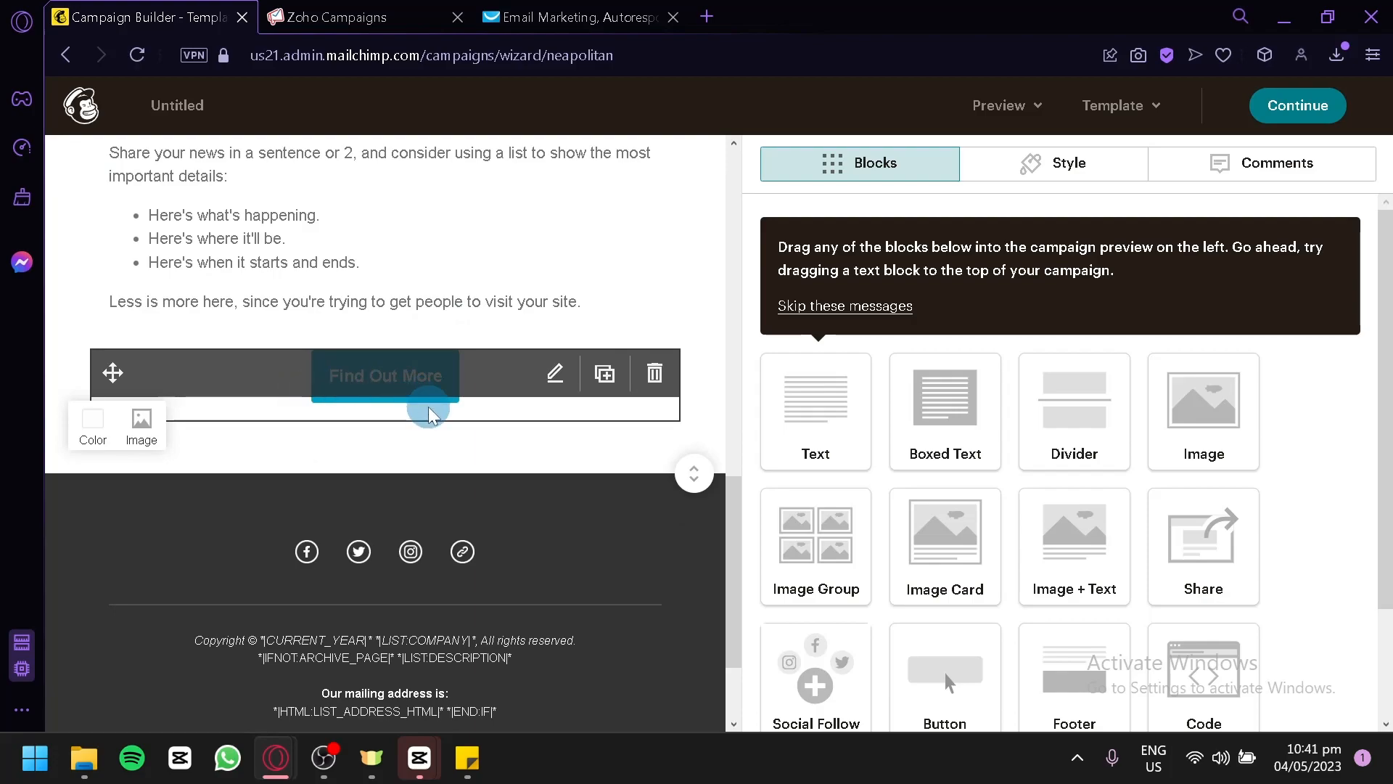
Skip the guidance messages above the content blocks in the email editor.
left_click(732, 302)
left_click(856, 308)
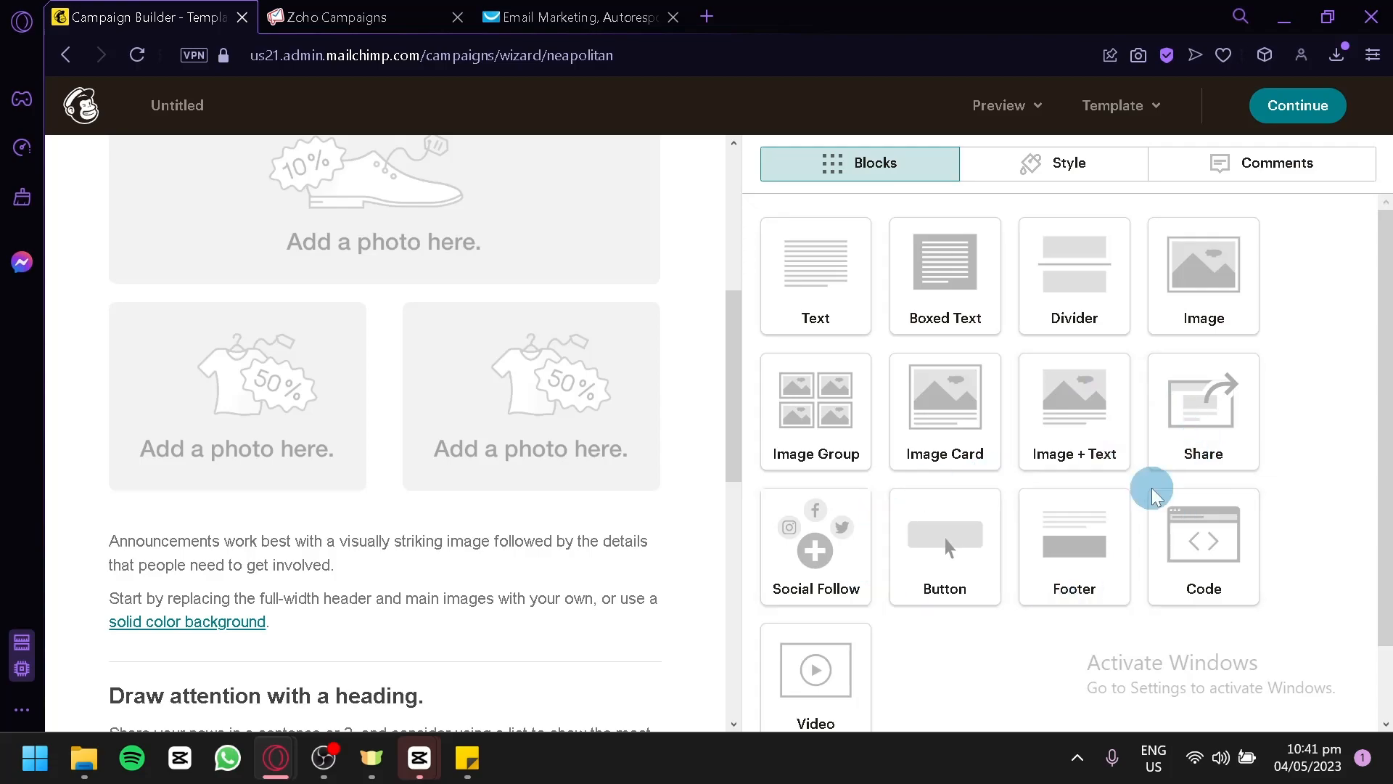
Examine the email editor's content blocks, style categories and comments area, ending back on the content blocks.
scroll(838, 630, "down", 2)
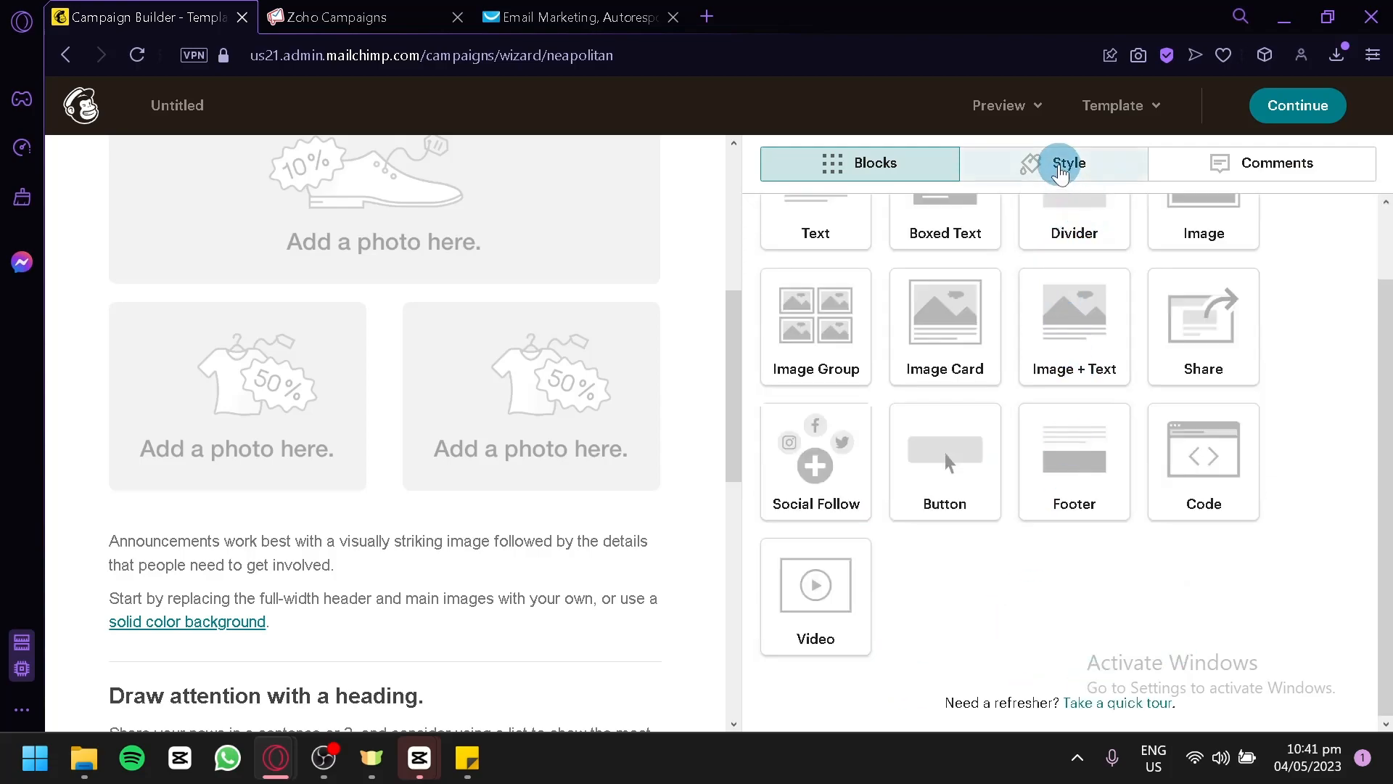
left_click(1059, 167)
left_click(942, 219)
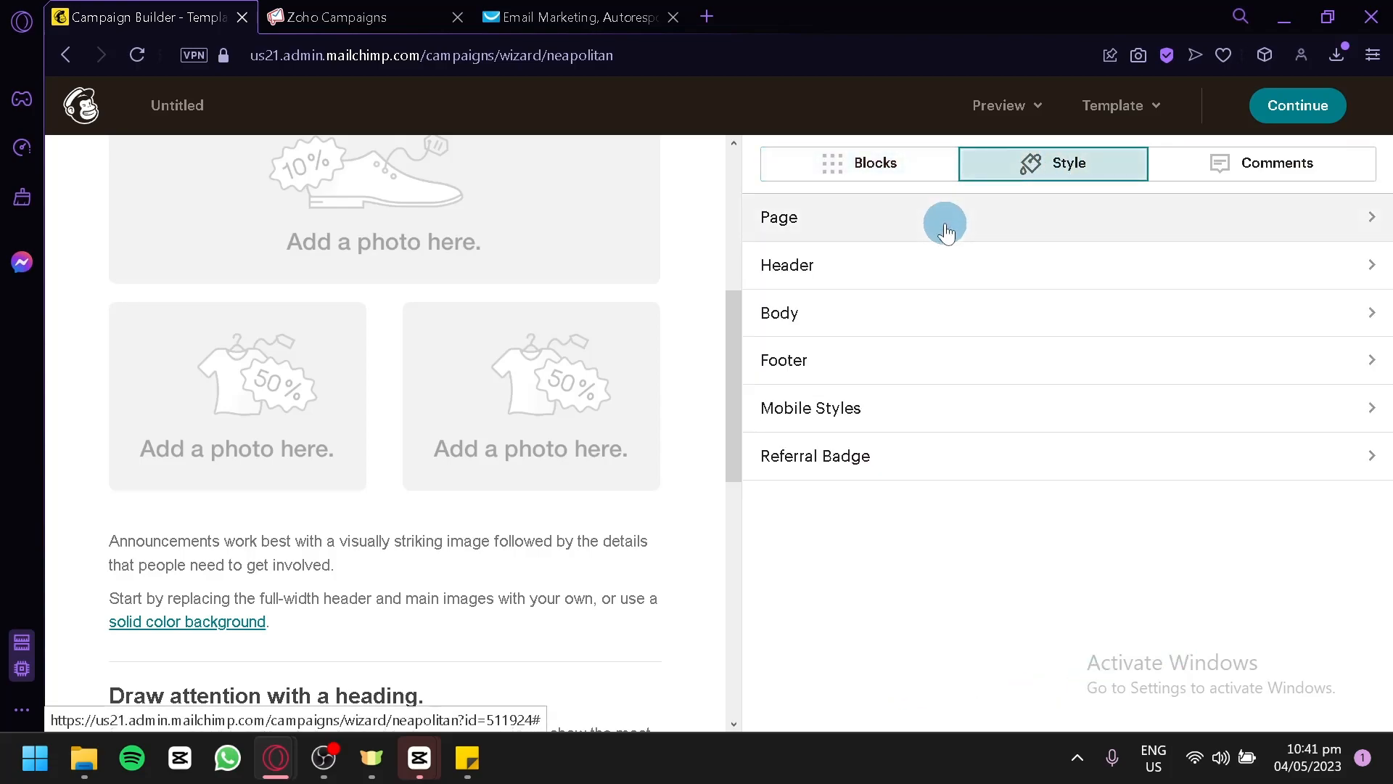
left_click(771, 166)
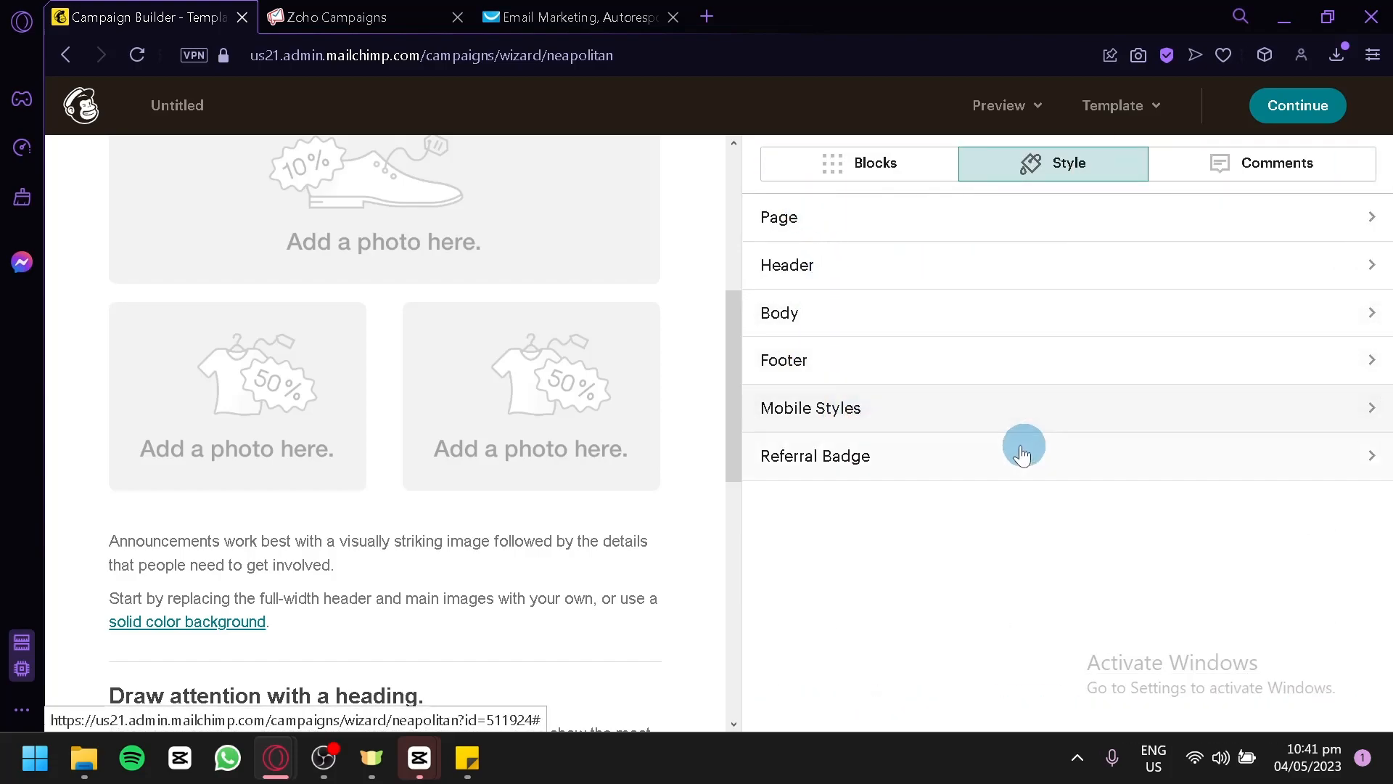
left_click(1186, 178)
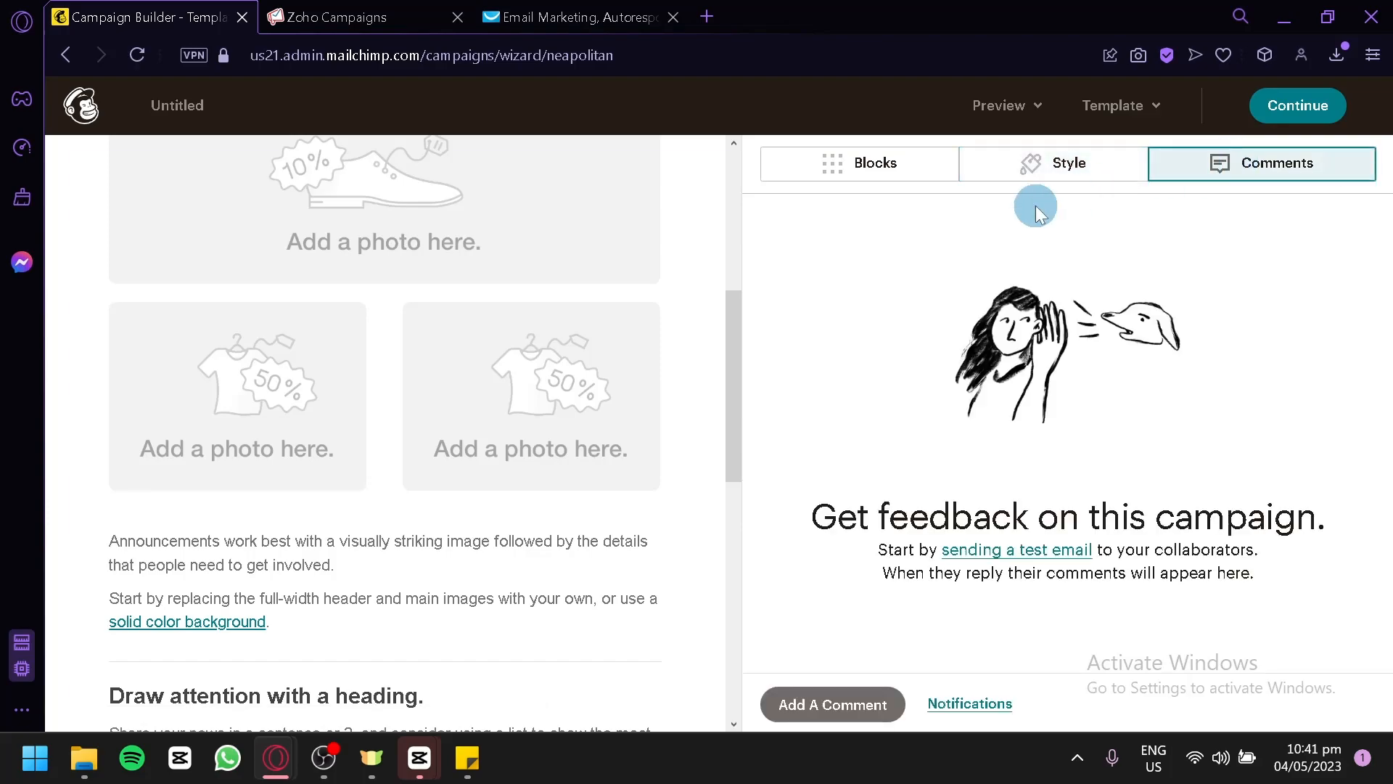
left_click(832, 170)
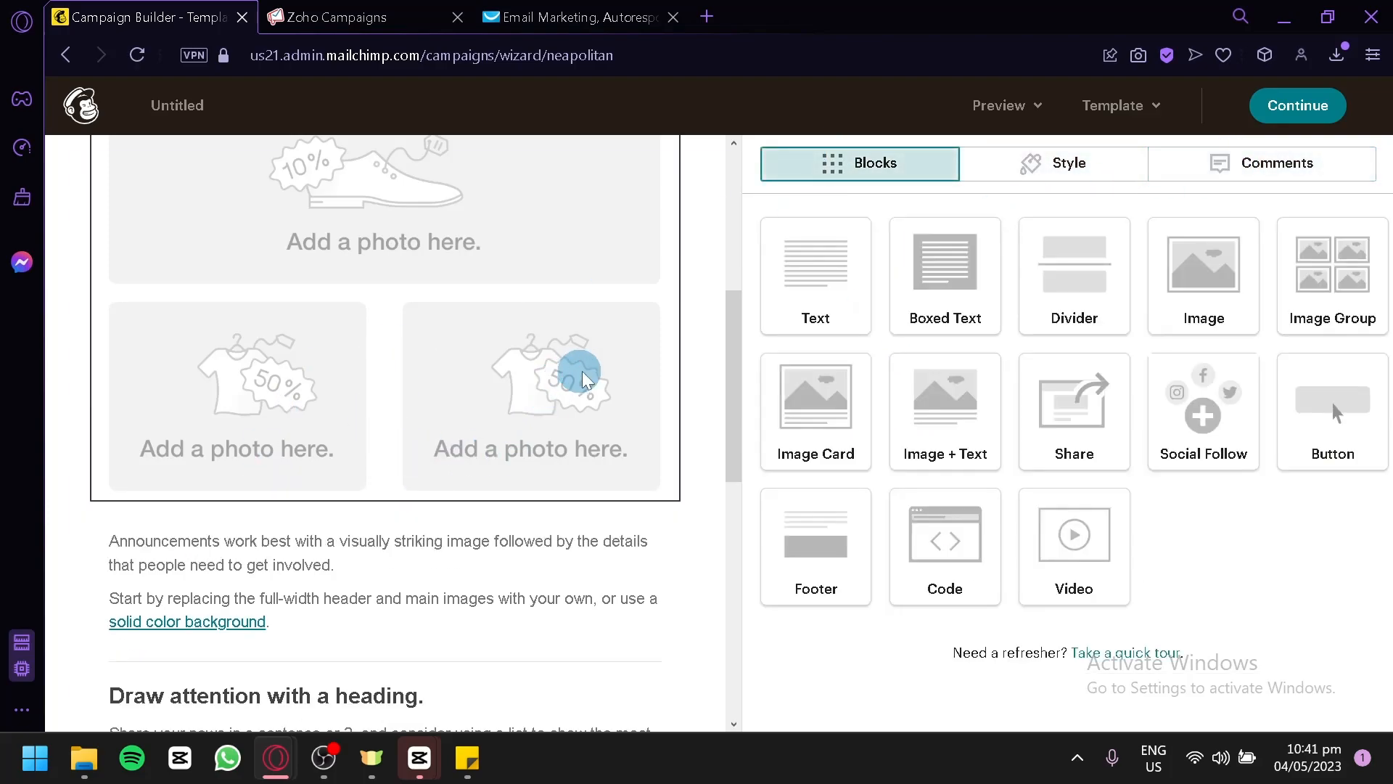
Open the logo block in the email header and examine its image content options.
scroll(566, 370, "up", 6)
mouse_move(373, 267)
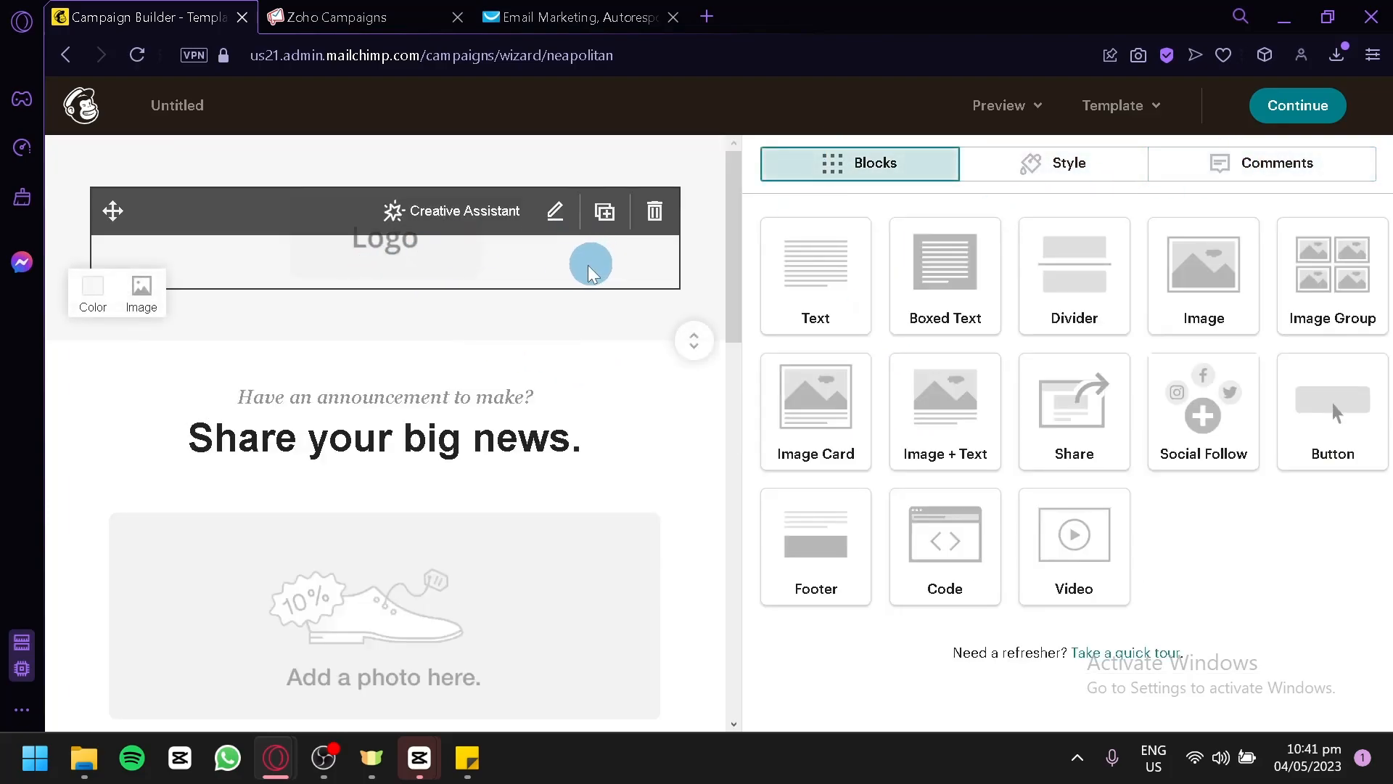
left_click(288, 253)
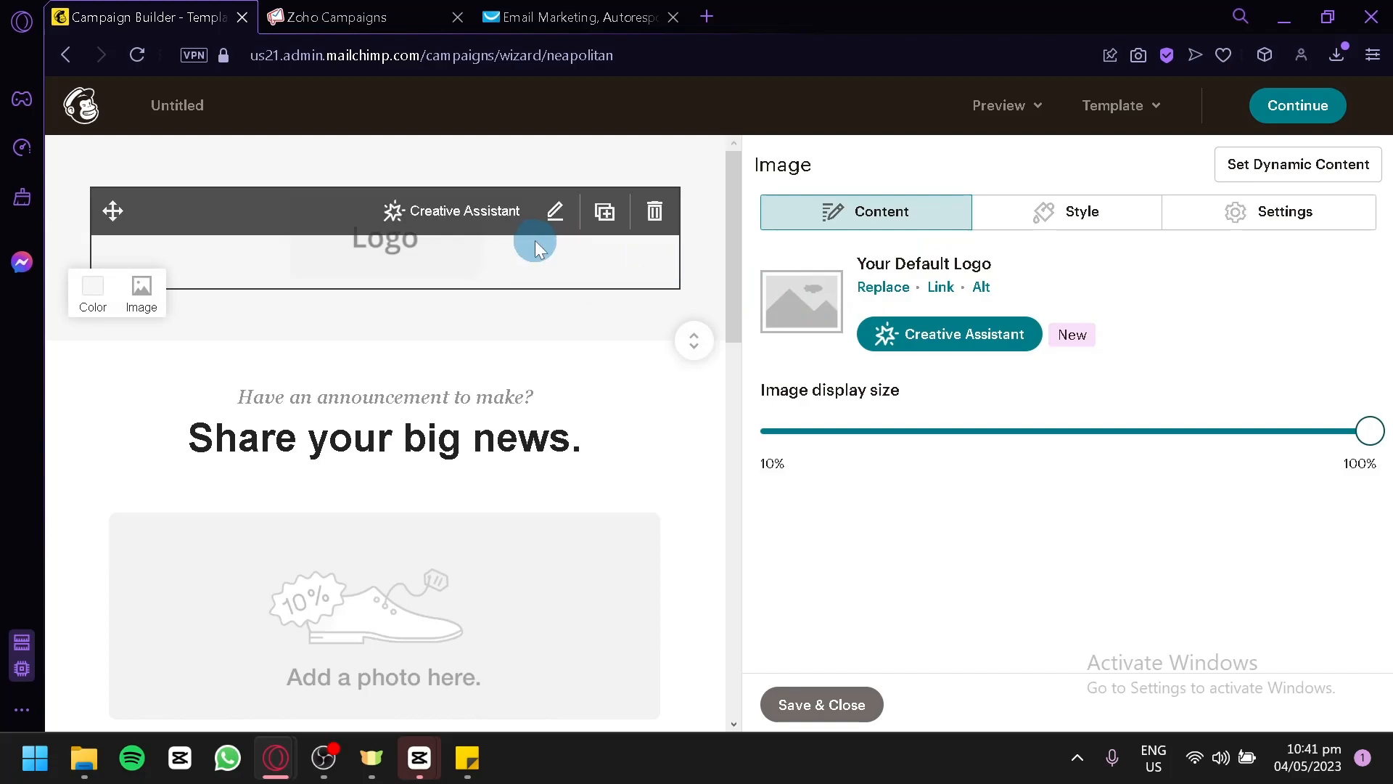
Open the "Share your big news." heading block and examine its editable text and formatting options.
scroll(662, 332, "down", 2)
left_click(463, 302)
left_click(428, 287)
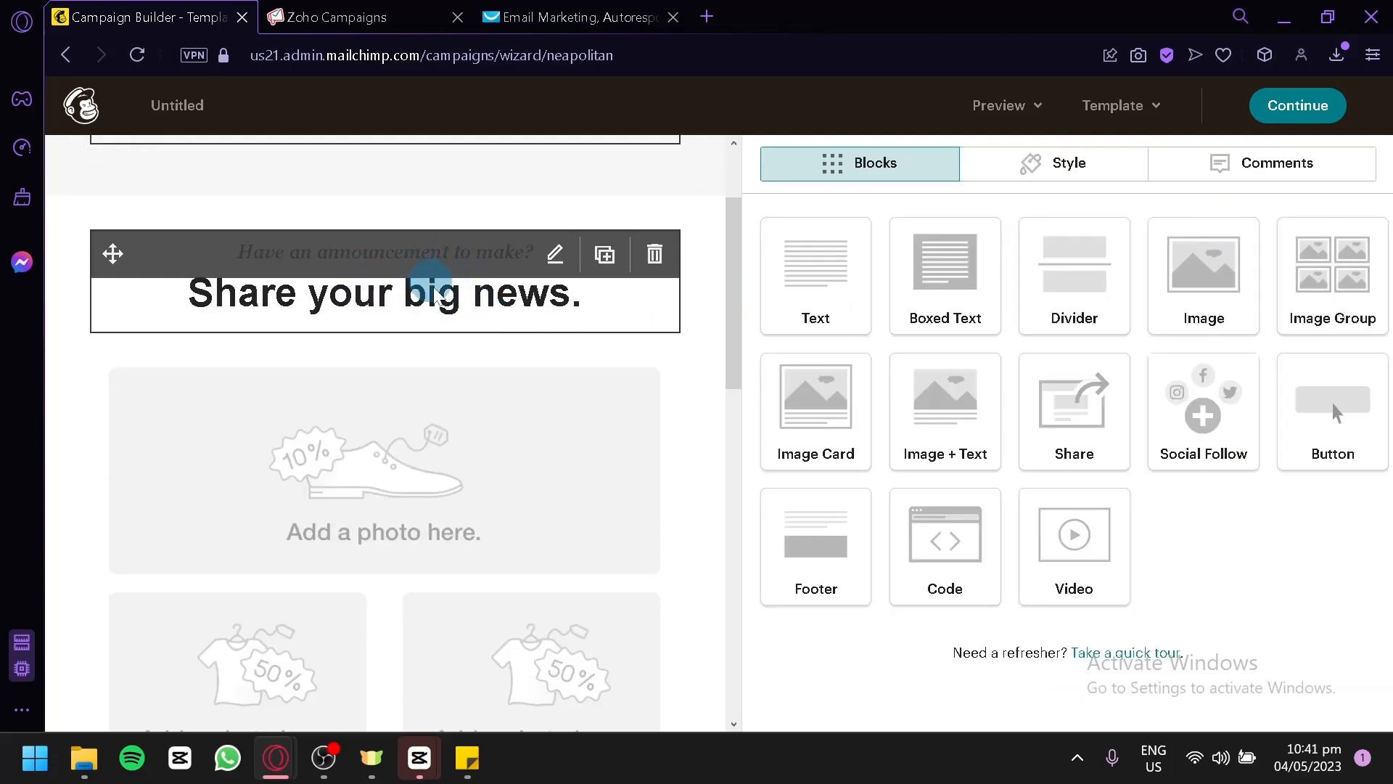
left_click(456, 308)
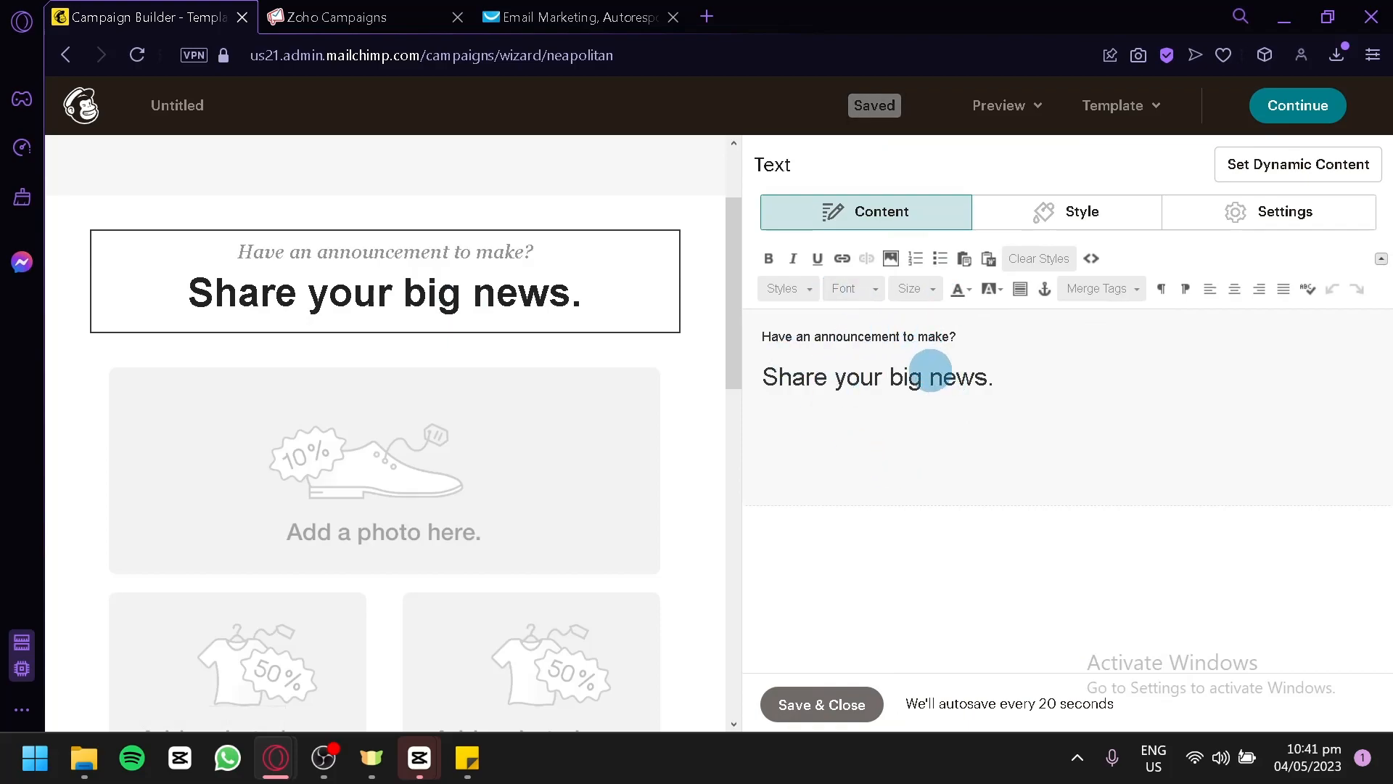
left_click_drag(995, 384, 779, 366)
left_click(831, 354)
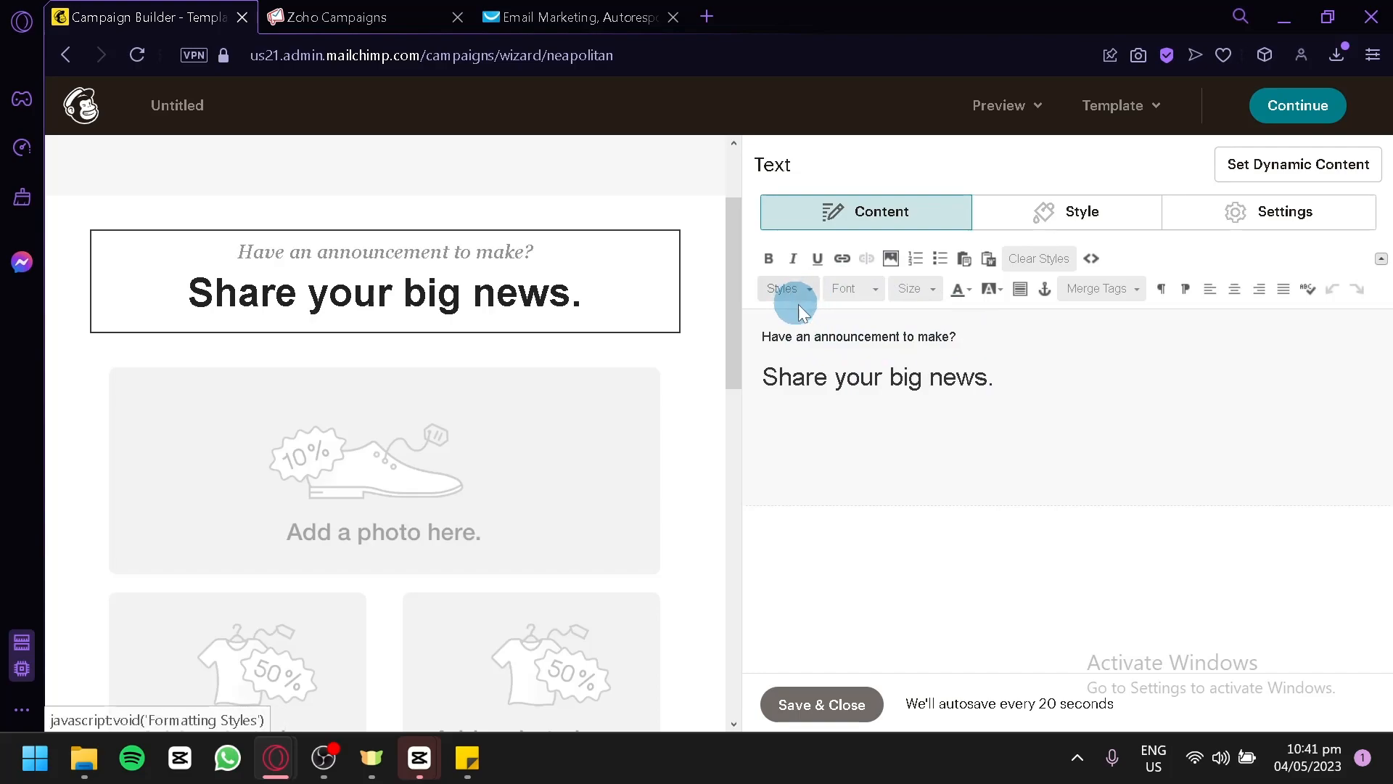
Open the photo placeholder group below the heading and examine the options for each of its images.
scroll(585, 385, "down", 2)
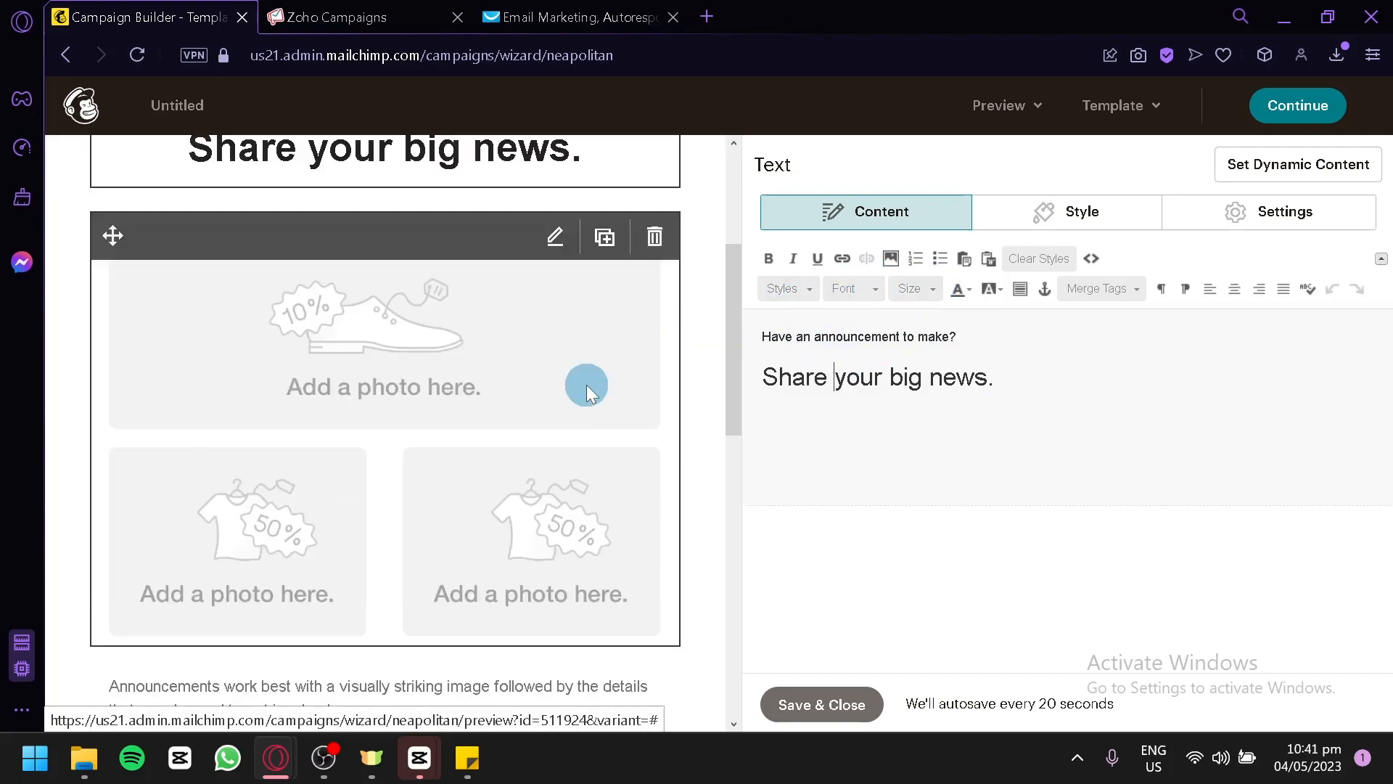
left_click(501, 389)
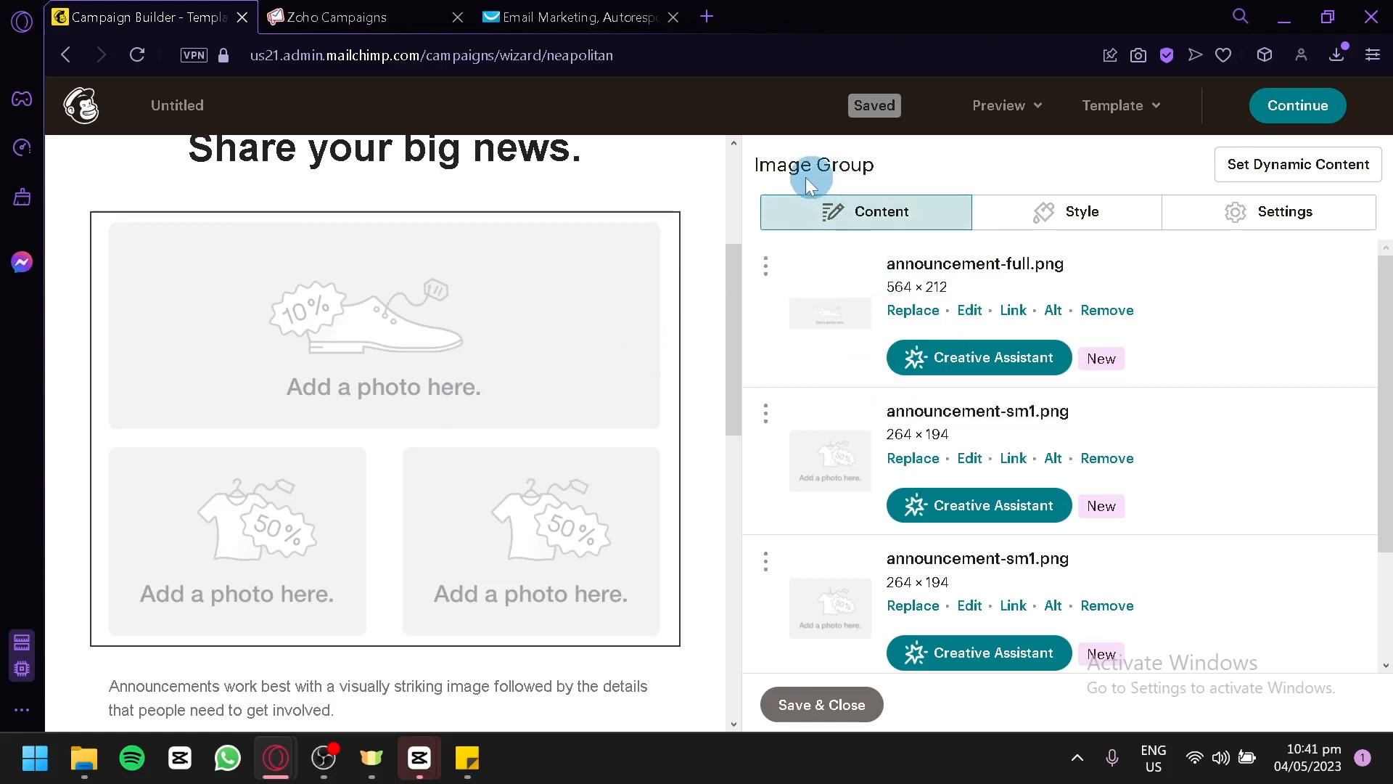
scroll(811, 335, "down", 2)
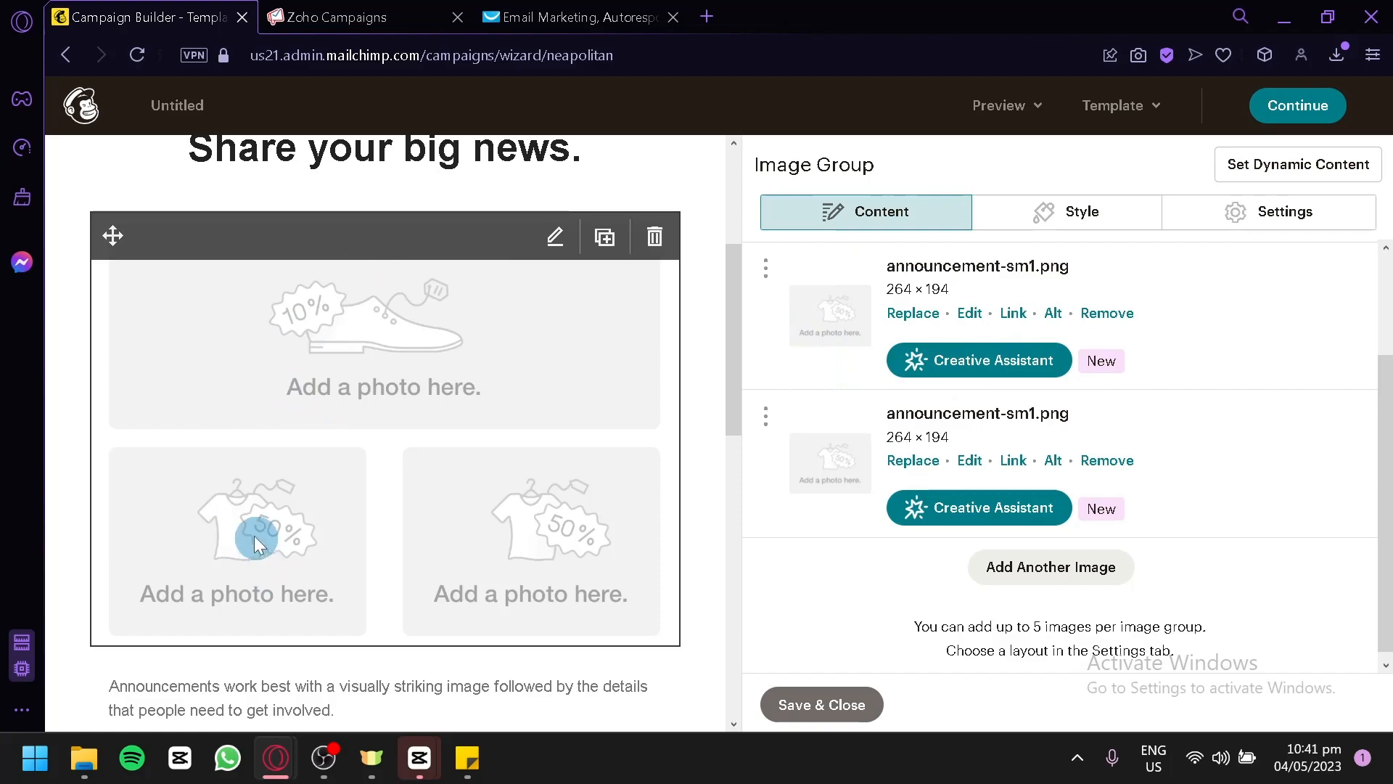
scroll(478, 533, "down", 3)
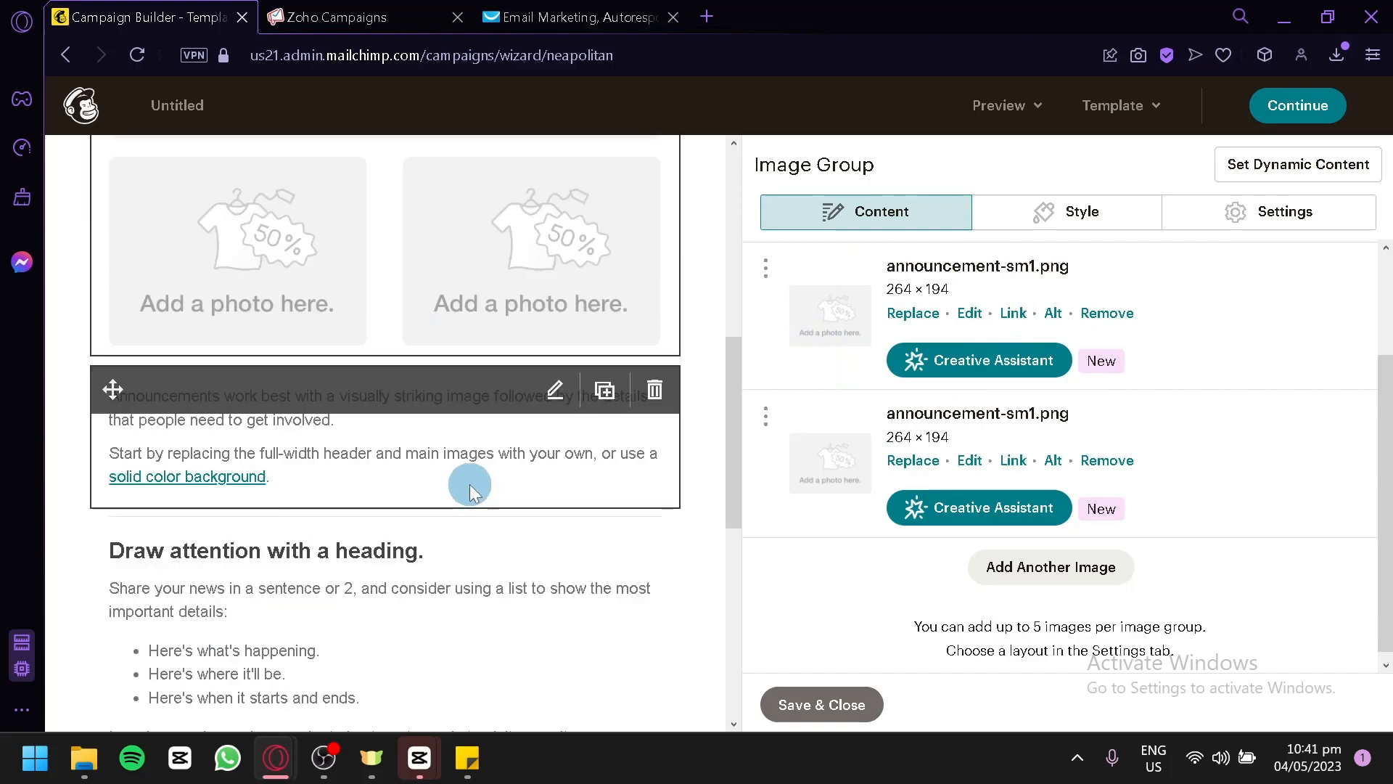
Examine the link types available for the words "main images" in the paragraph below the photos, without inserting a link.
left_click(246, 455)
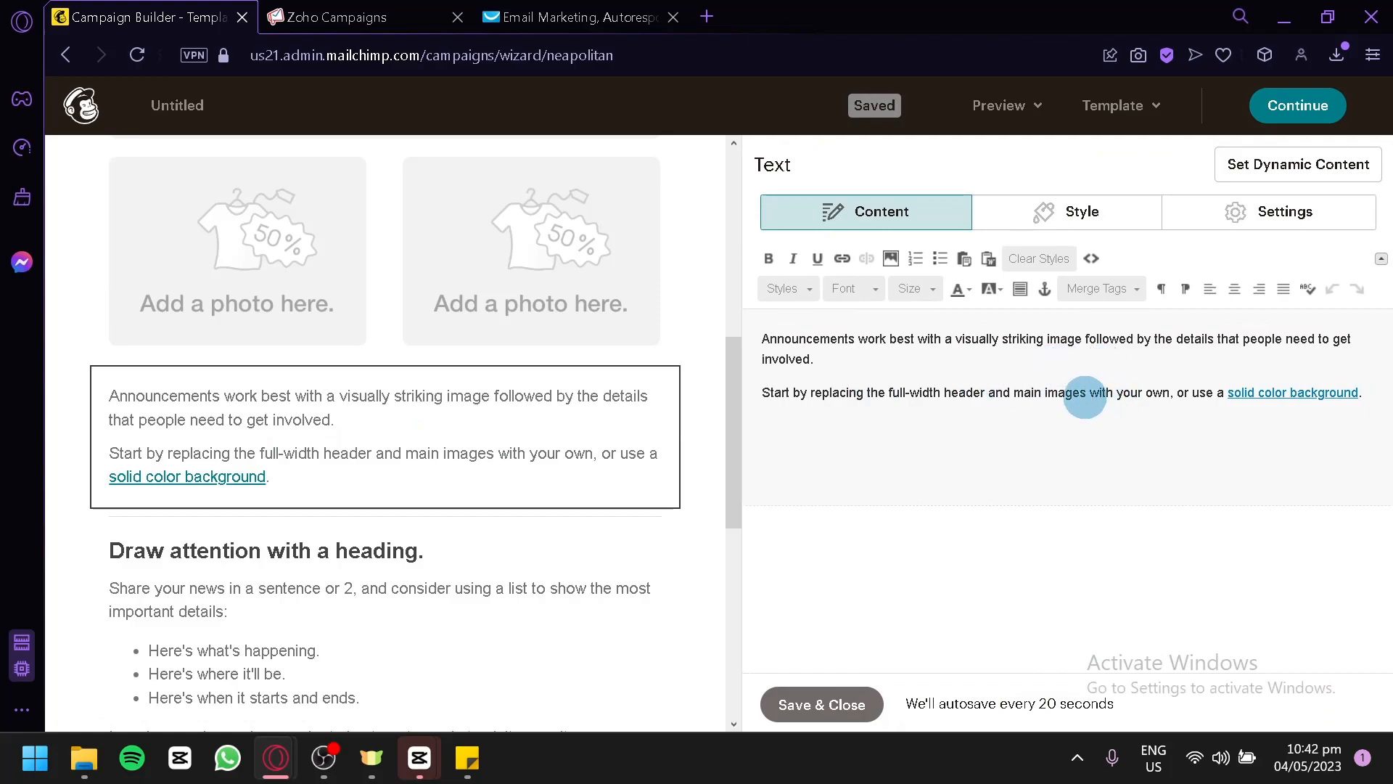
left_click_drag(1083, 395, 1020, 396)
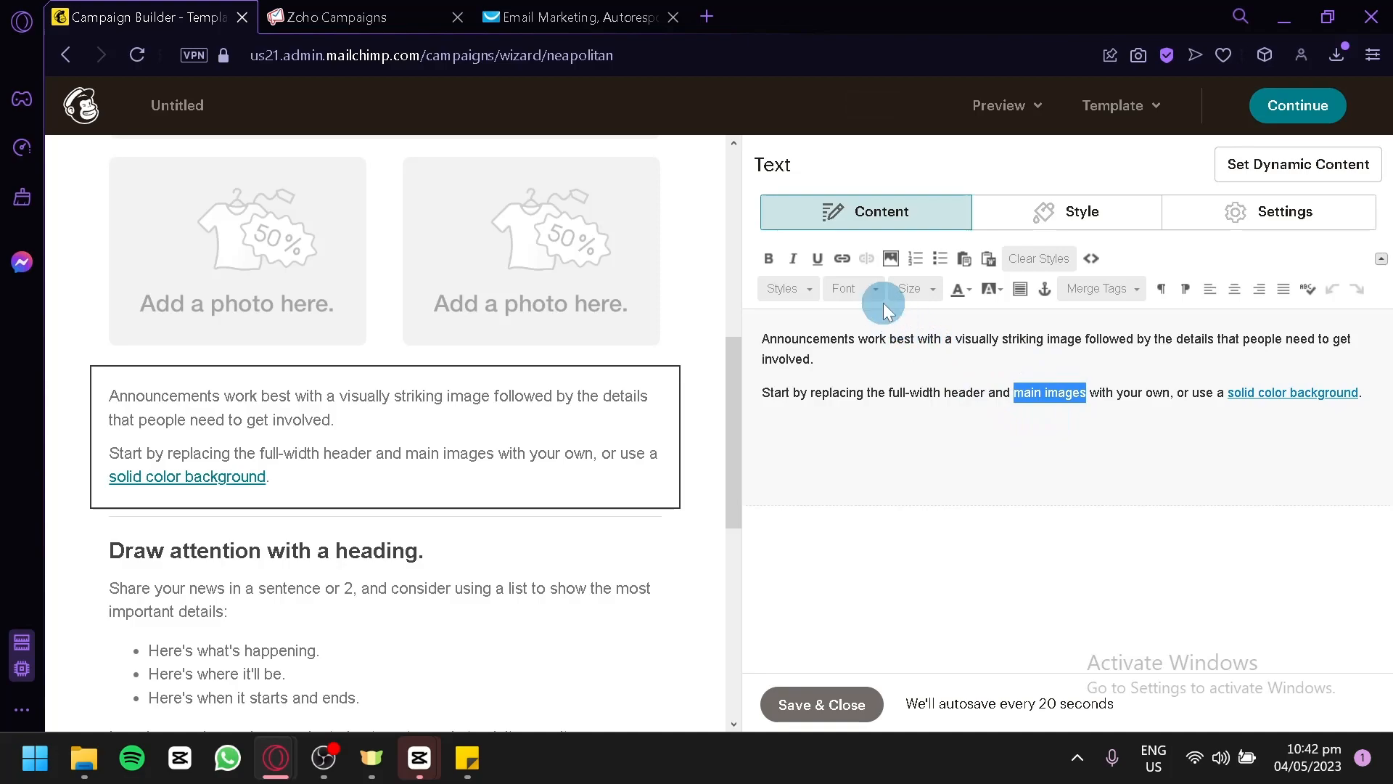
left_click(844, 263)
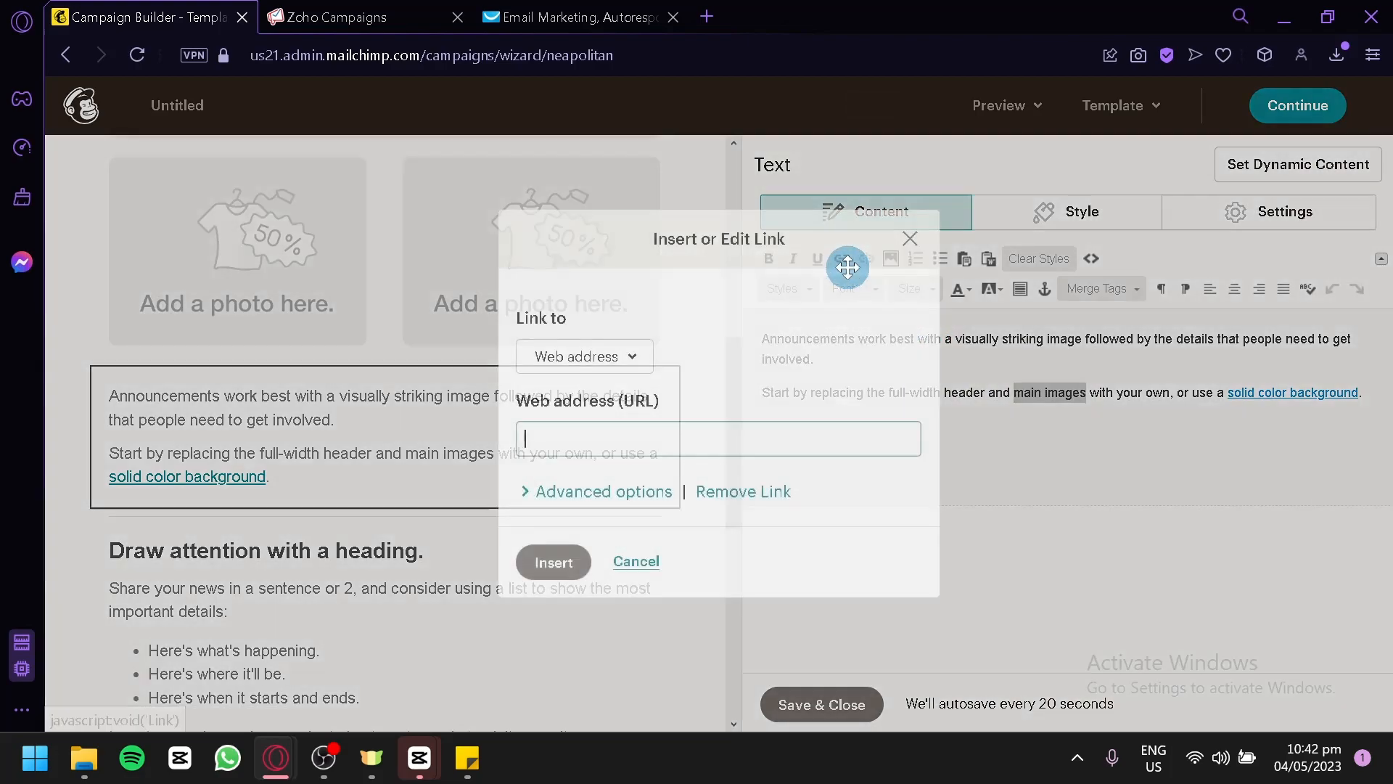
left_click(594, 380)
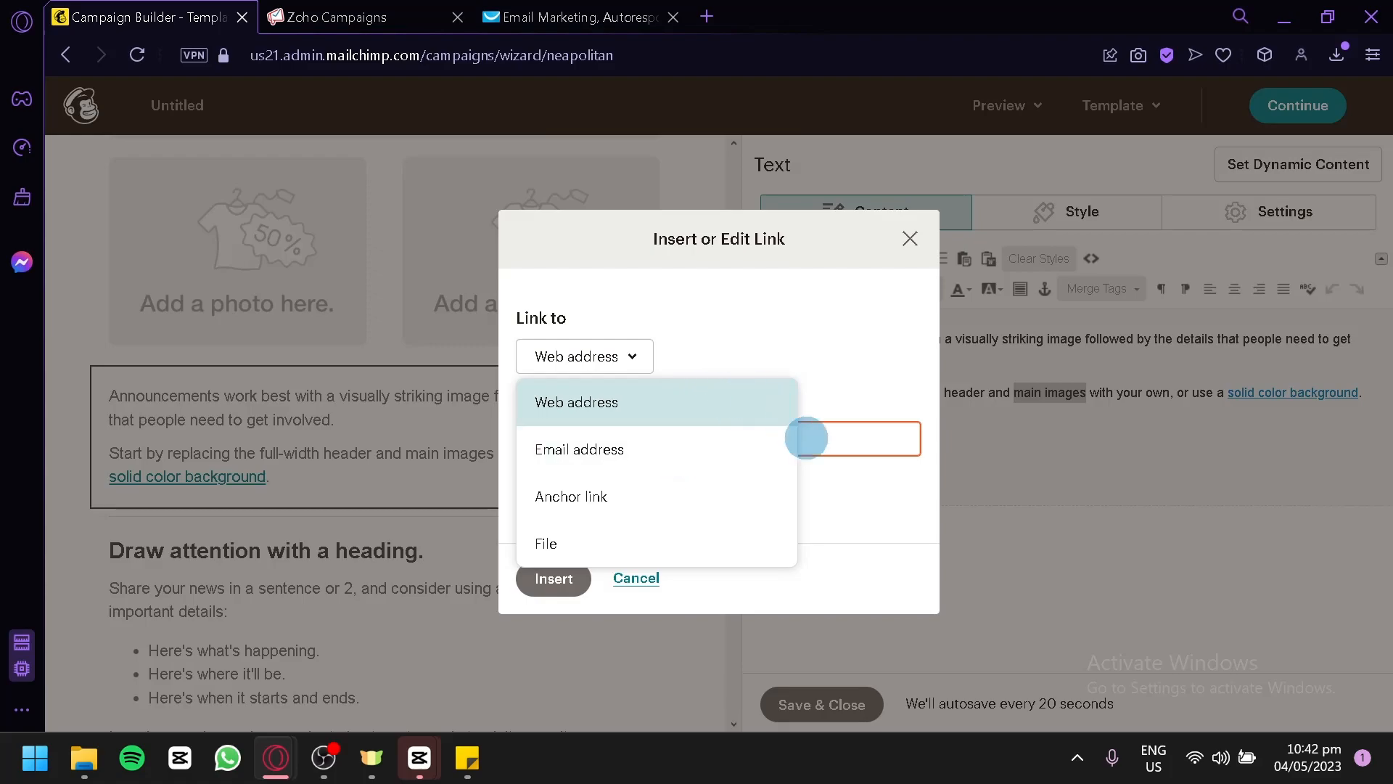
left_click(863, 346)
left_click(910, 240)
Exit the announcement email with its placeholder content without making Classic Builder the default, and select the Untitled draft in the campaign list.
scroll(574, 425, "down", 5)
scroll(575, 425, "up", 10)
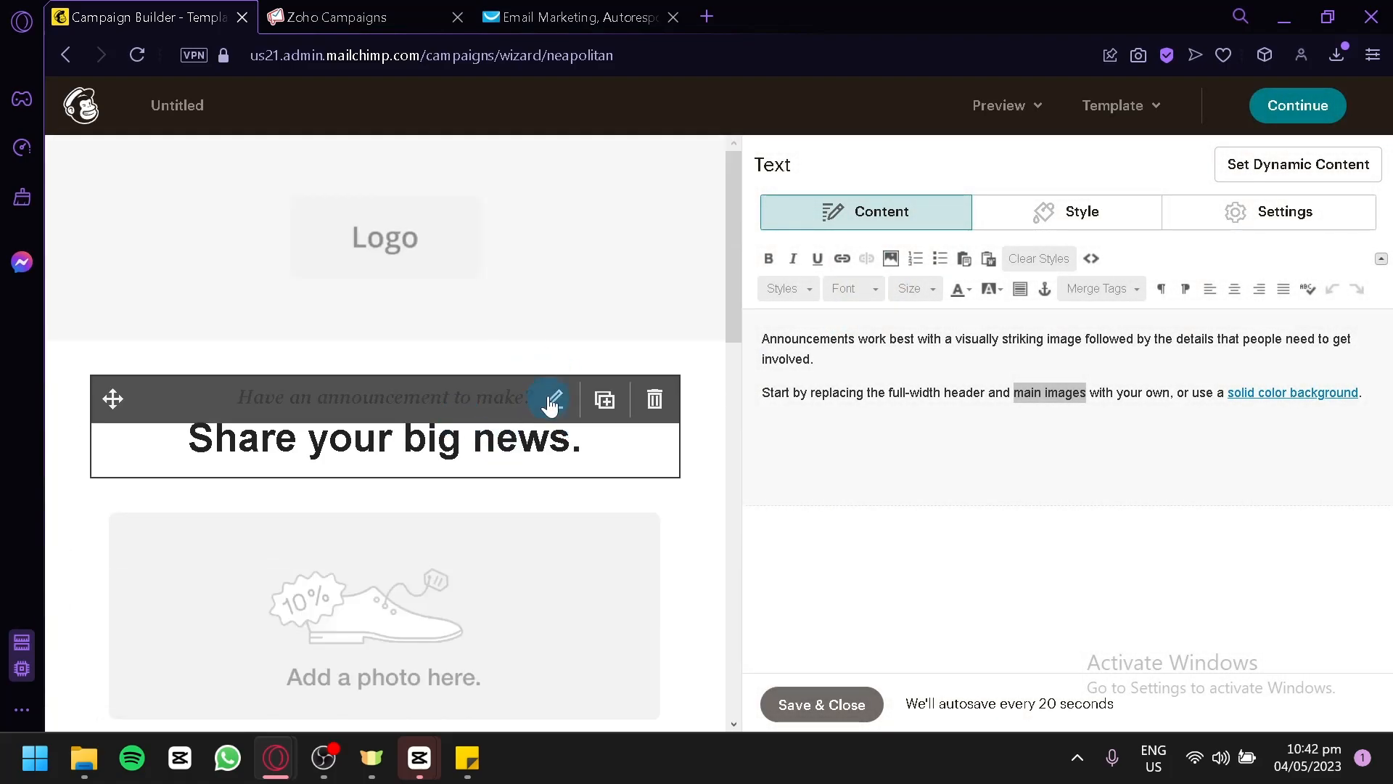
scroll(551, 399, "down", 4)
left_click(1298, 106)
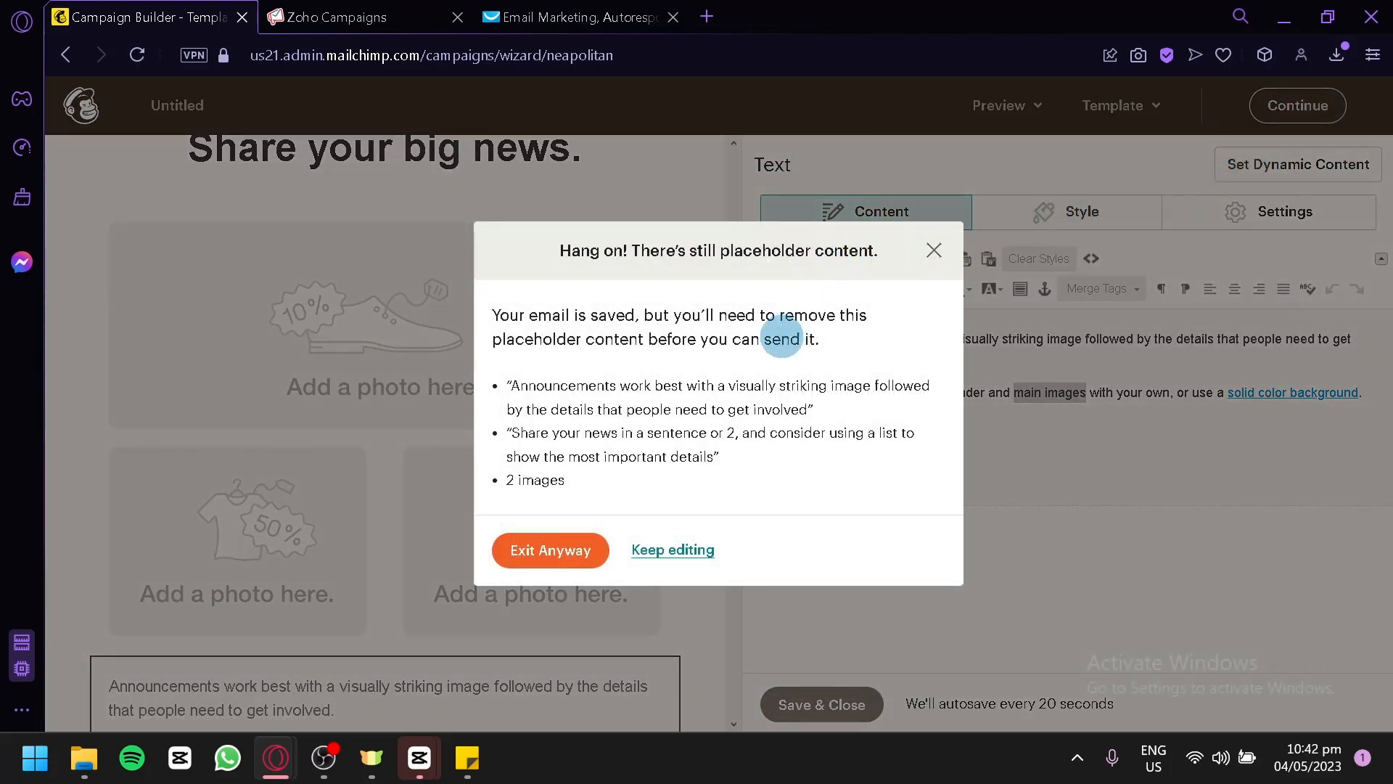
left_click(581, 550)
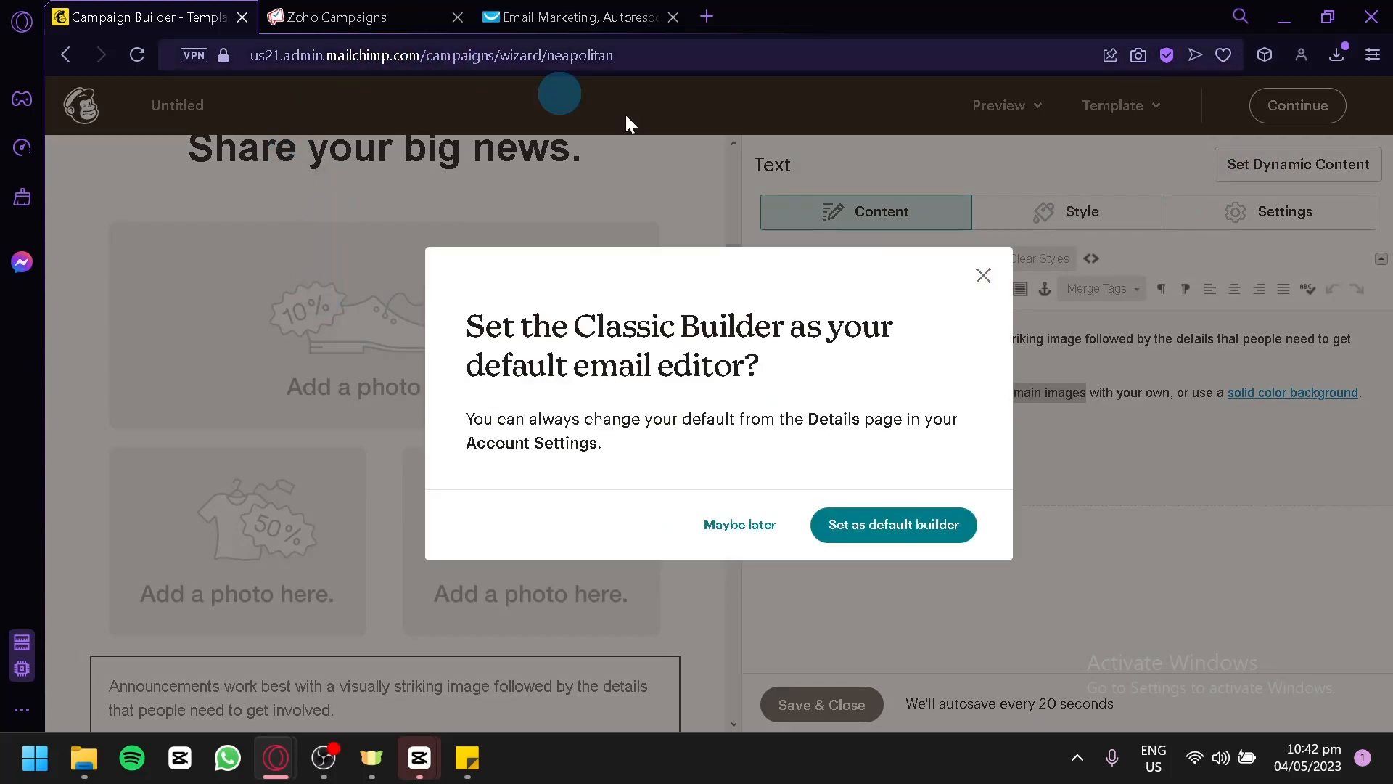
left_click(728, 522)
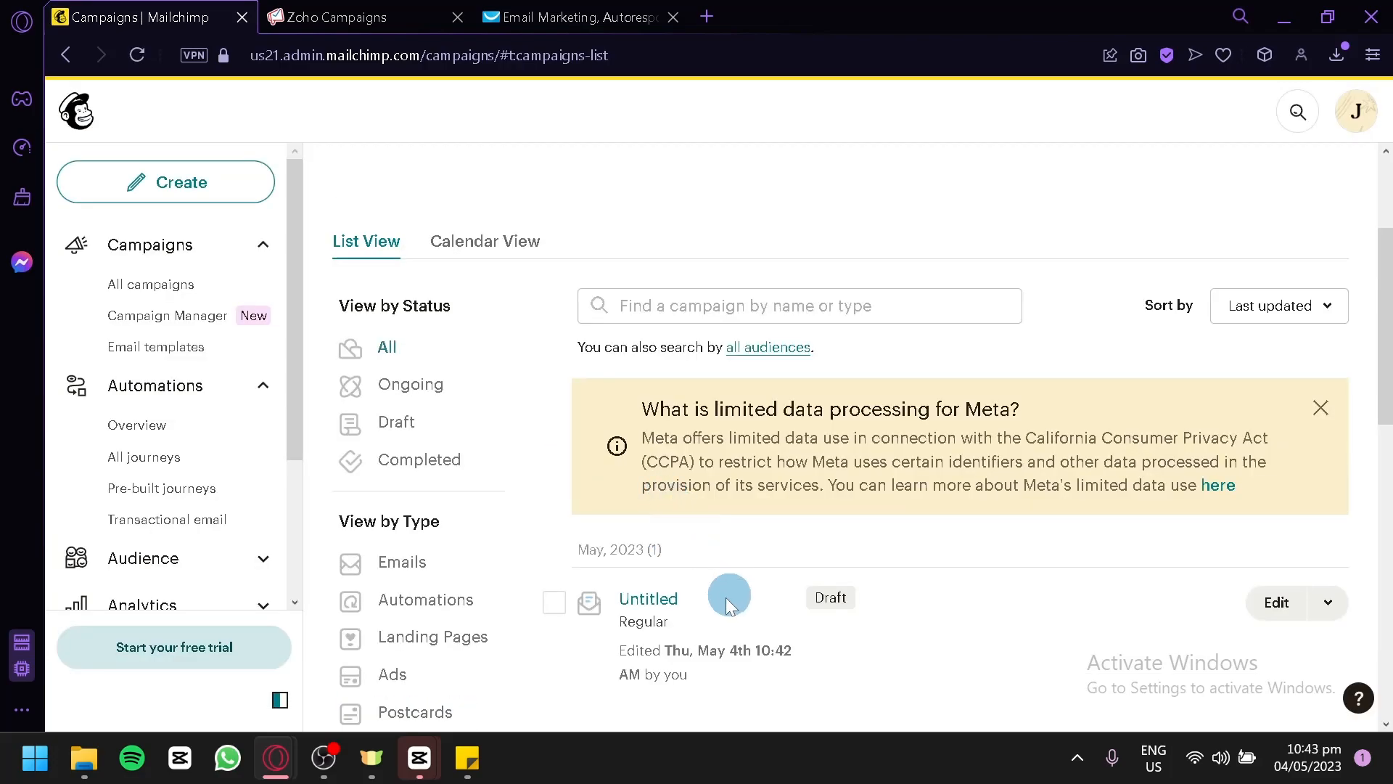
left_click(554, 602)
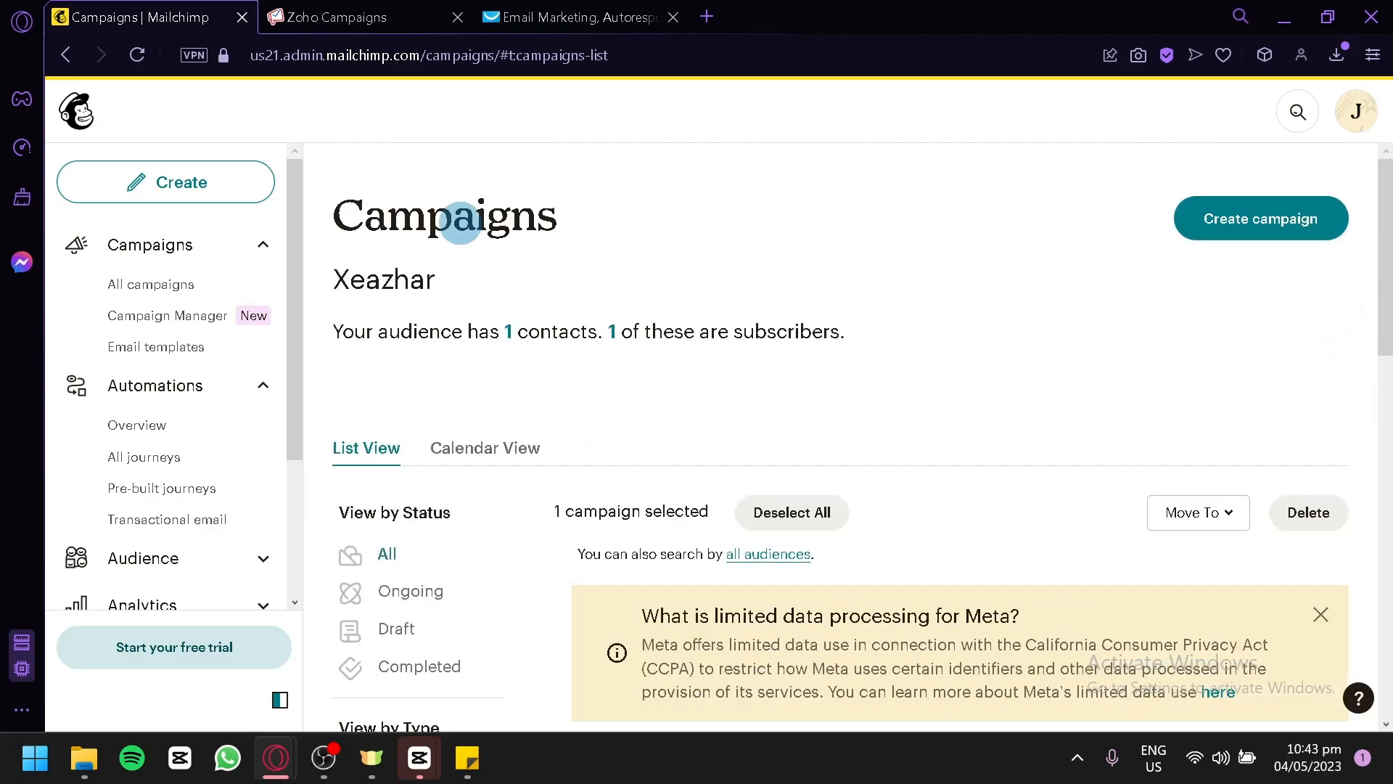
Switch to Zoho Campaigns and examine the dashboard with its campaign, contact and automation options.
left_click(320, 10)
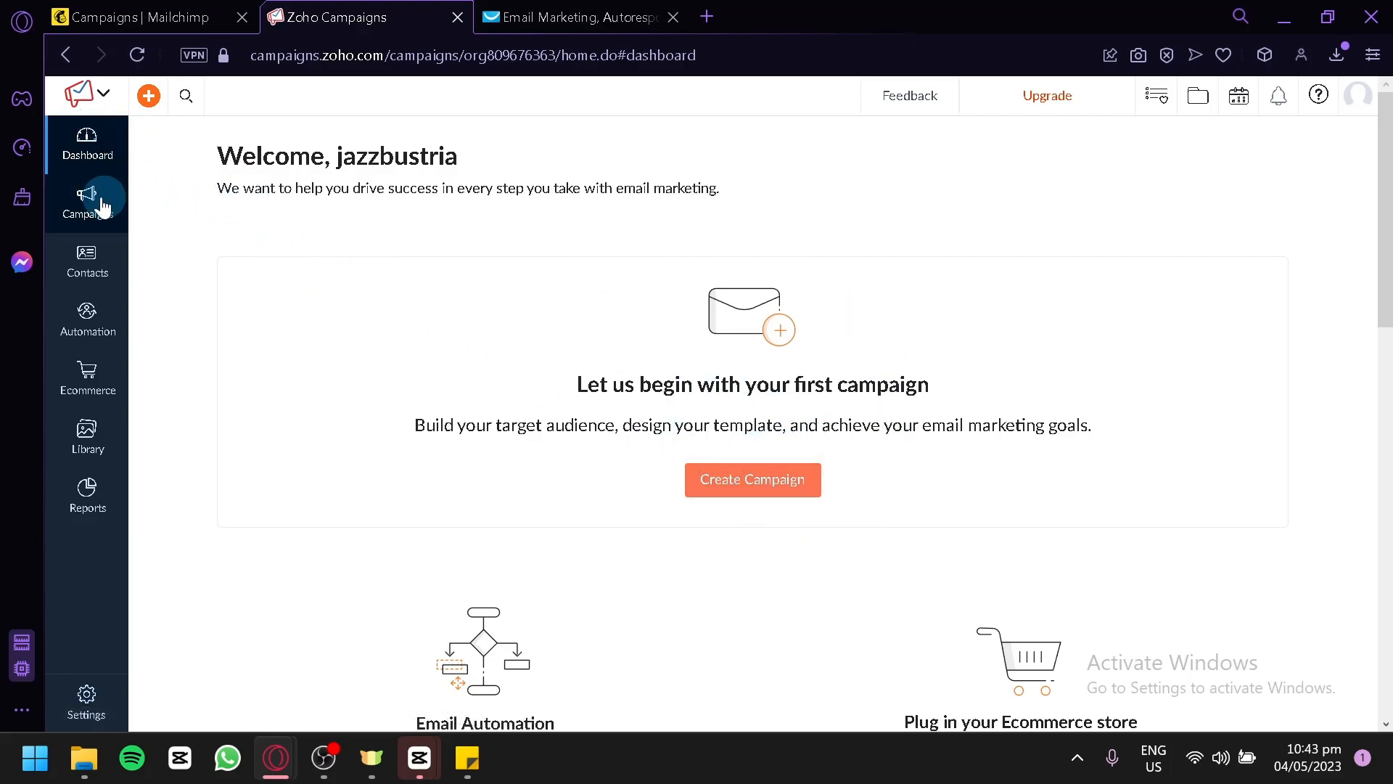
mouse_move(98, 198)
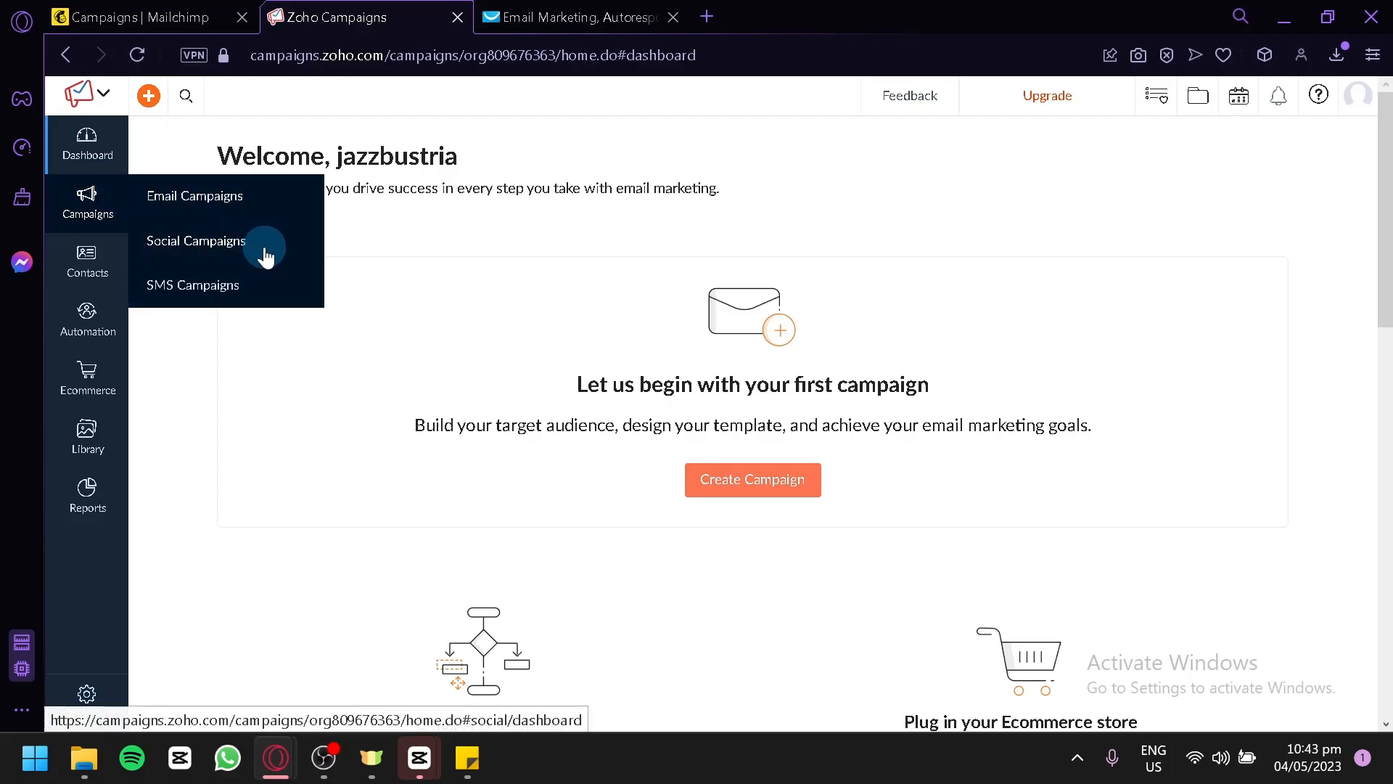
mouse_move(100, 259)
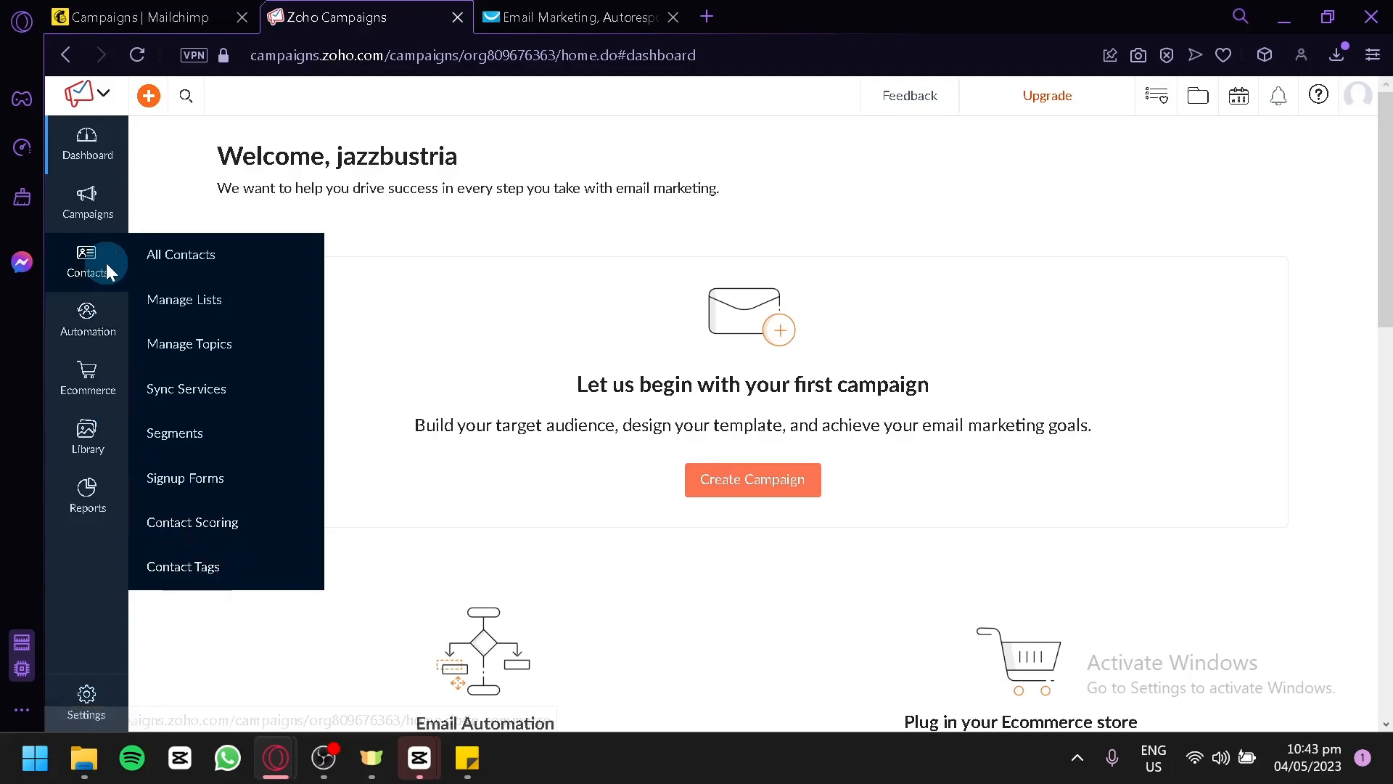
mouse_move(93, 309)
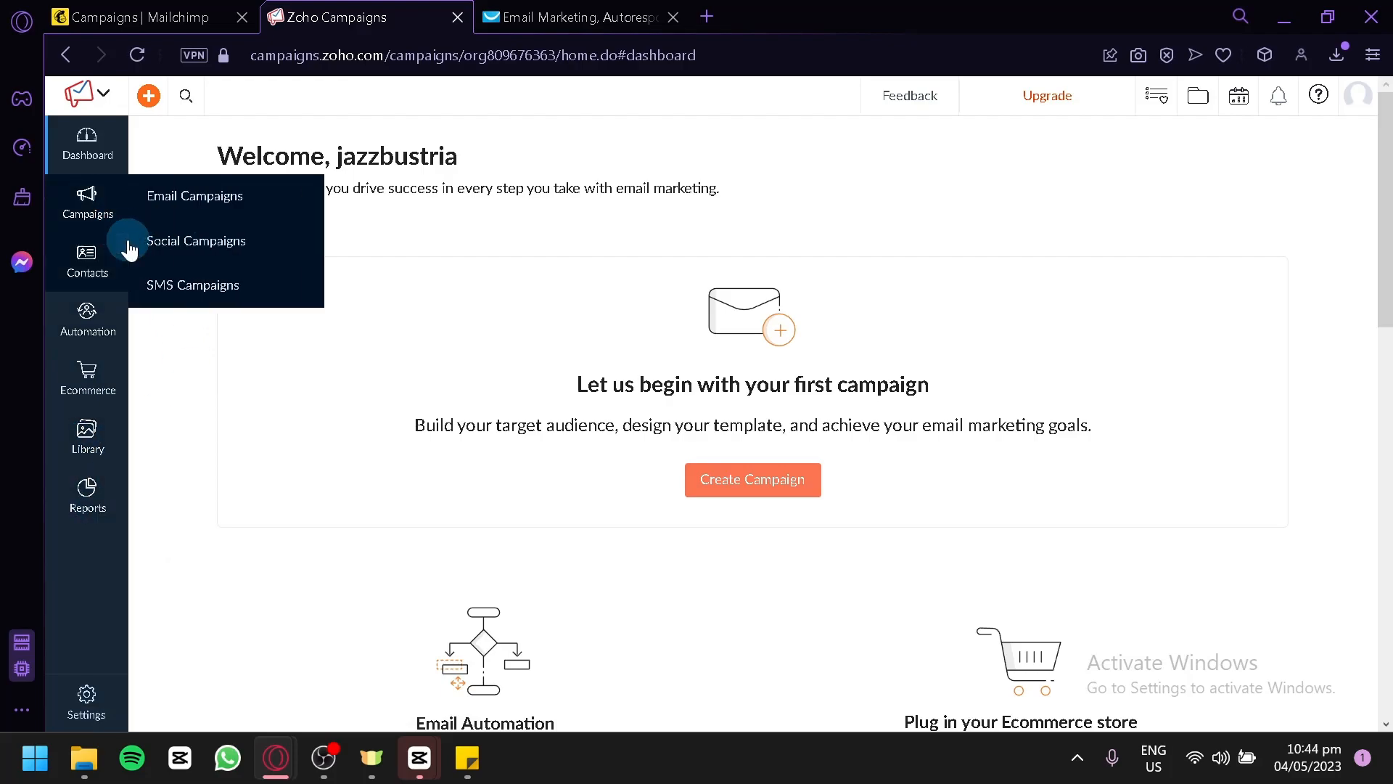
scroll(592, 282, "down", 9)
scroll(610, 319, "up", 10)
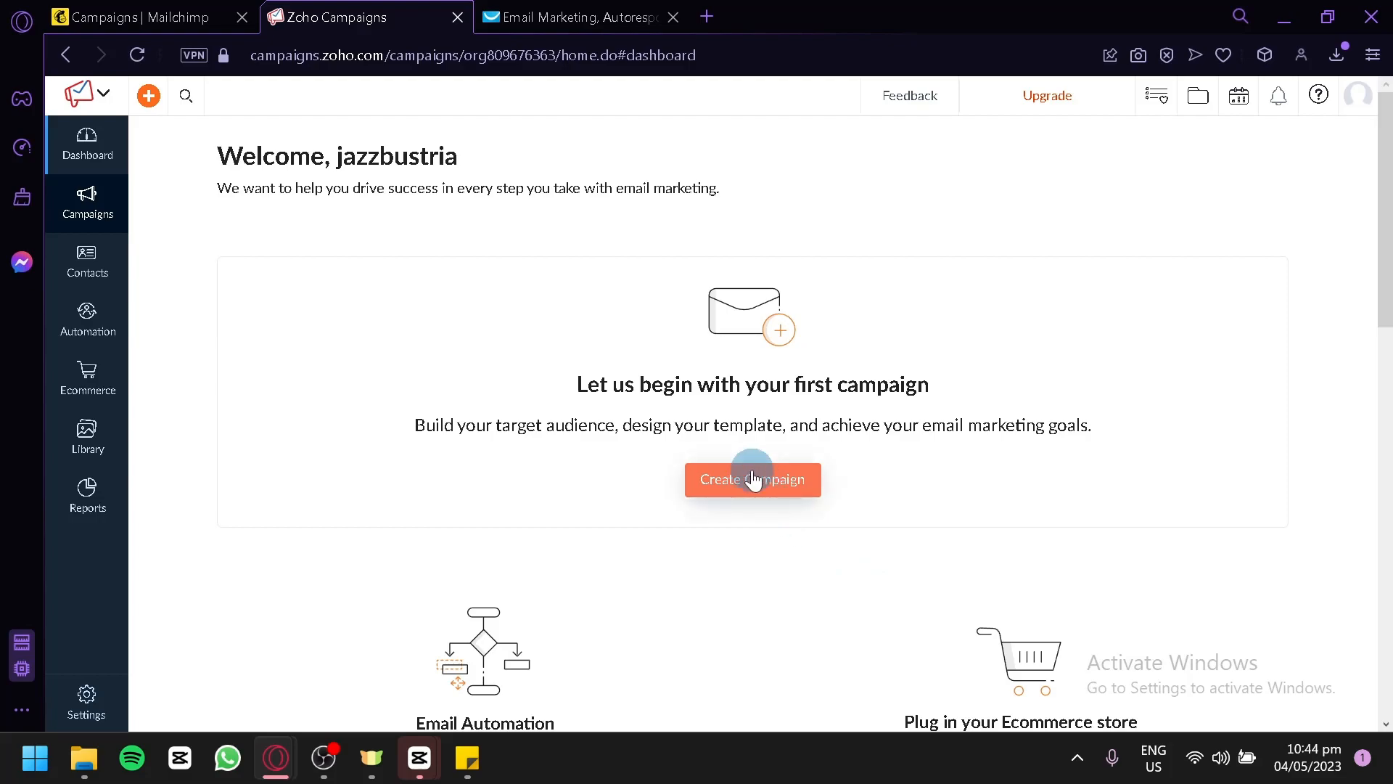
Create an email campaign named Testing with the Marketing topic and look over its details page.
left_click(753, 479)
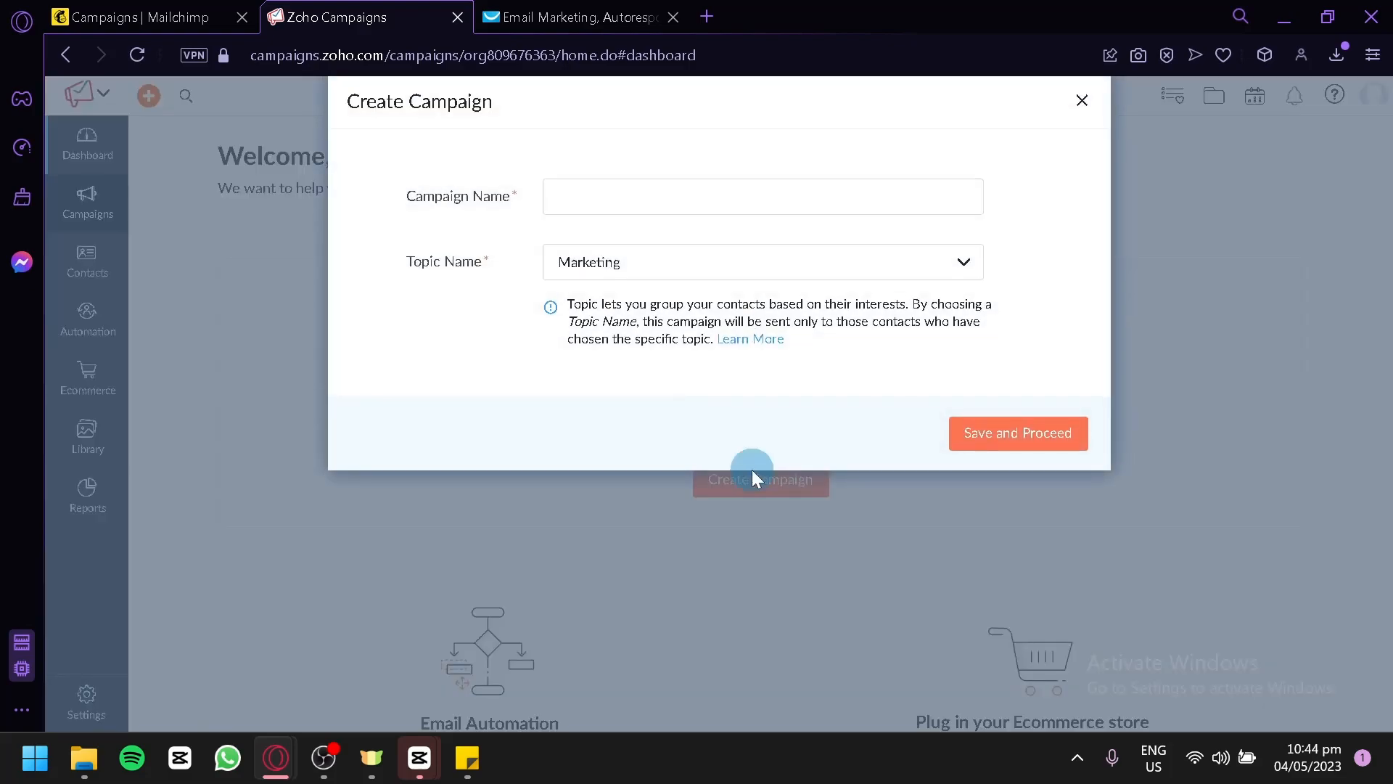
left_click(683, 194)
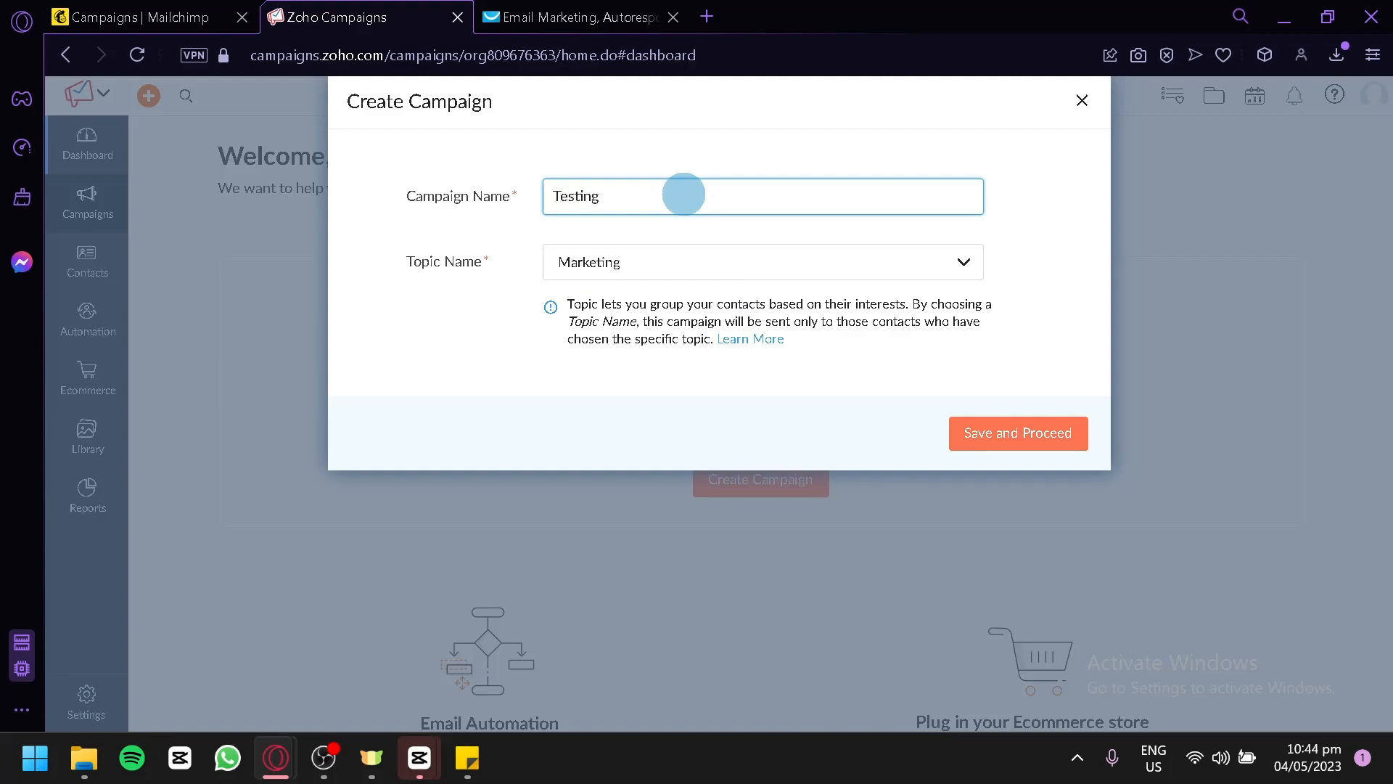
left_click(680, 254)
left_click(680, 263)
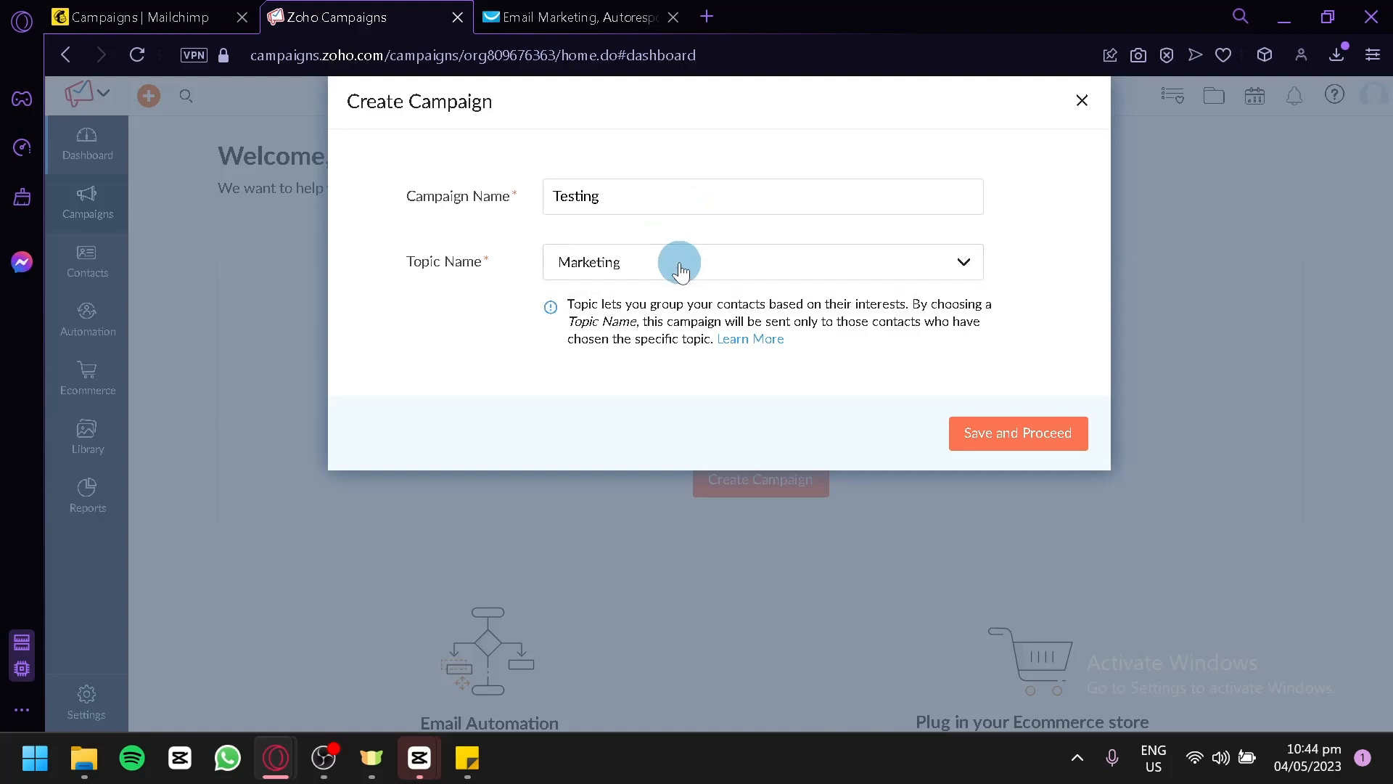
left_click(680, 263)
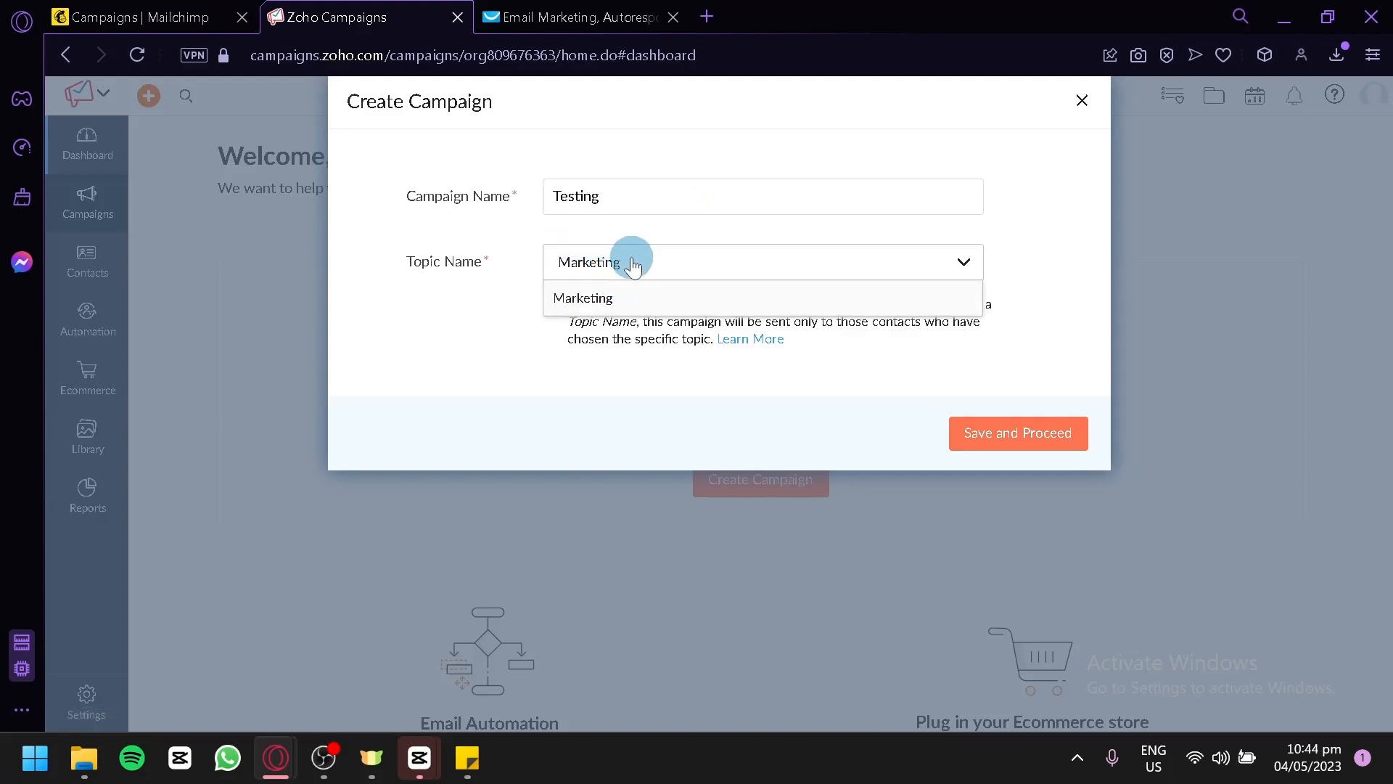
left_click(702, 326)
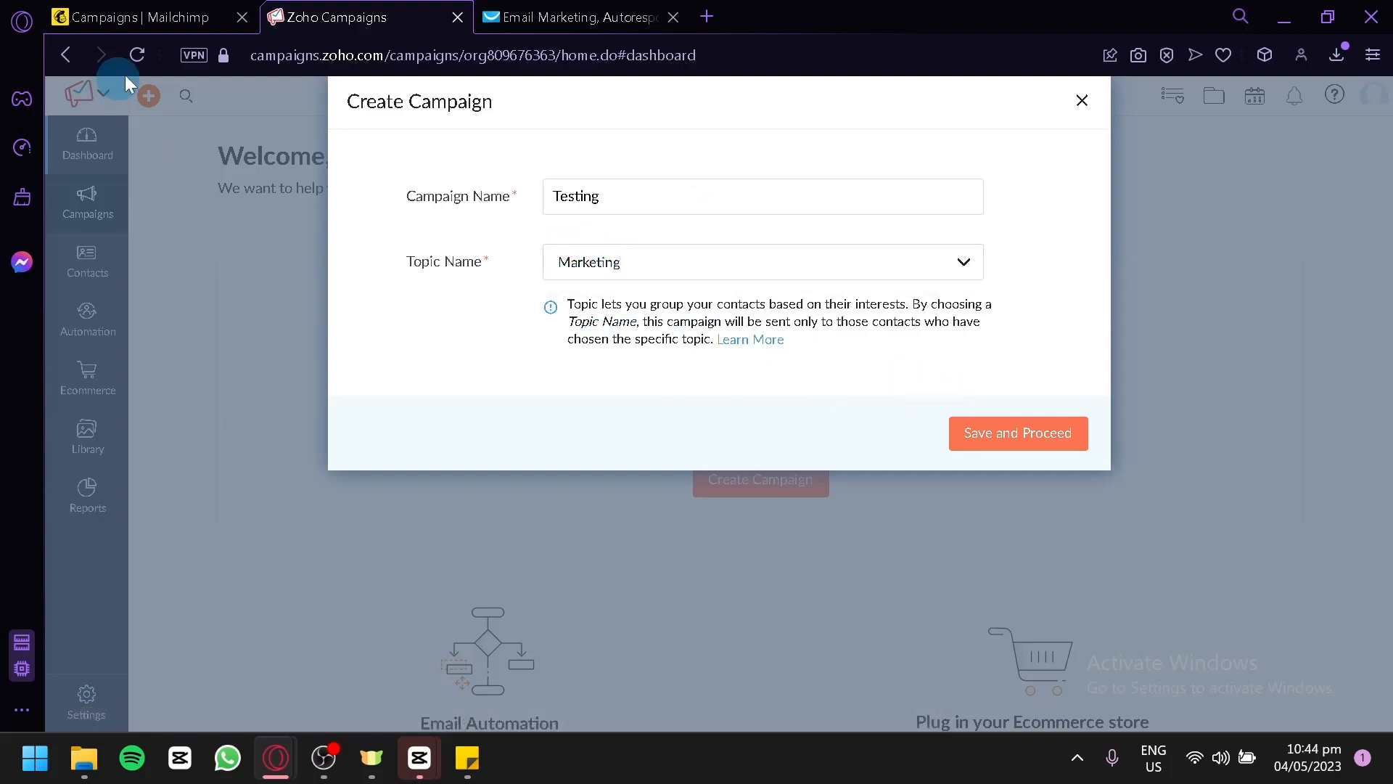
left_click(1001, 432)
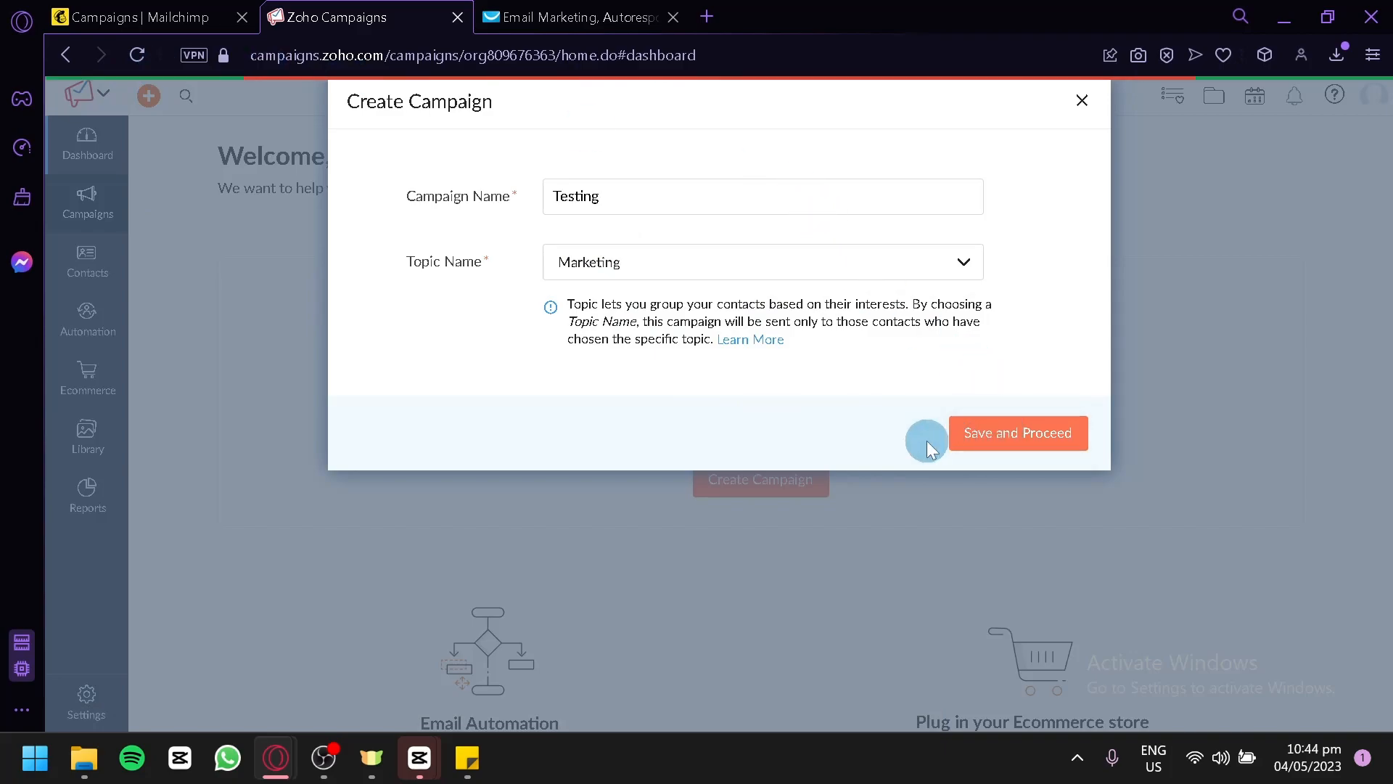
scroll(482, 356, "down", 4)
scroll(520, 383, "up", 4)
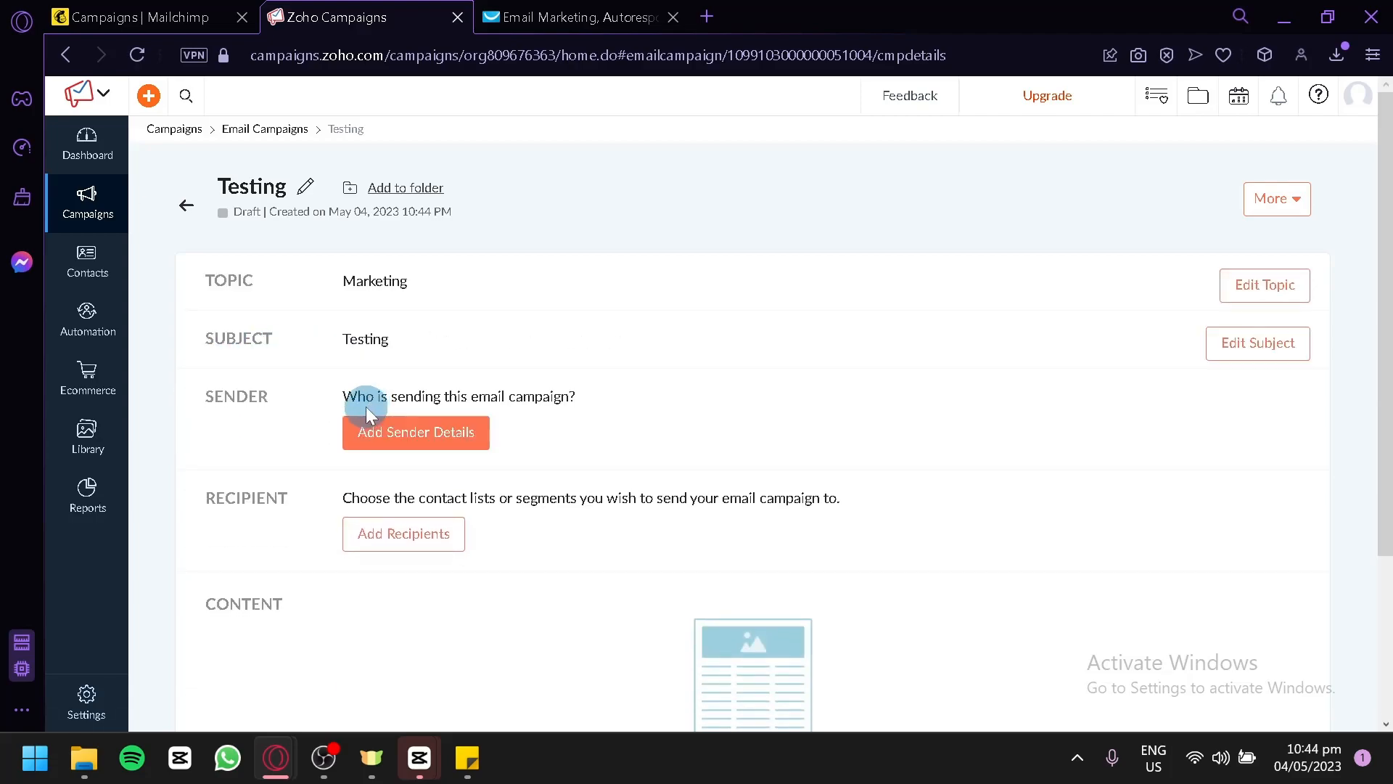
Save the campaign's sender details with the sender name Test, keeping the existing sender and reply-to addresses.
left_click(401, 442)
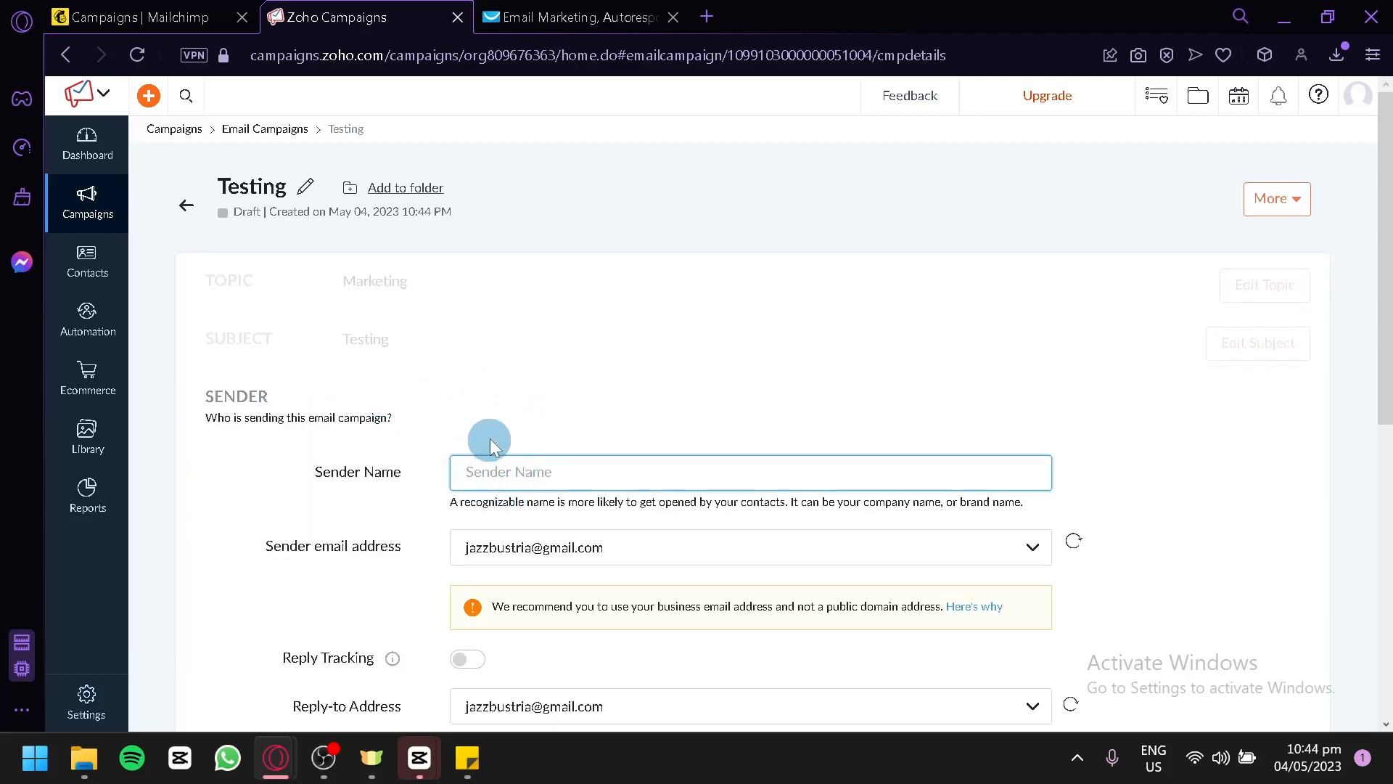
type("Test")
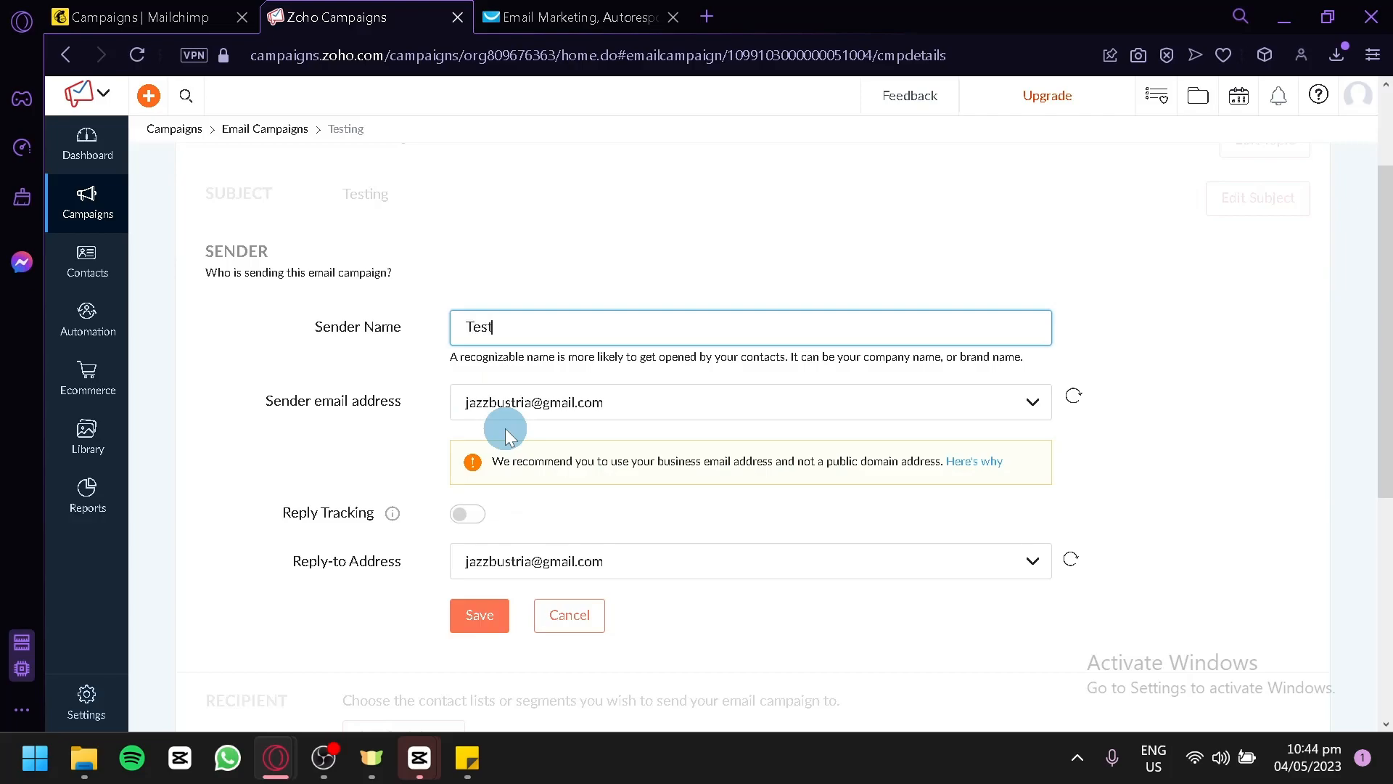
left_click(481, 615)
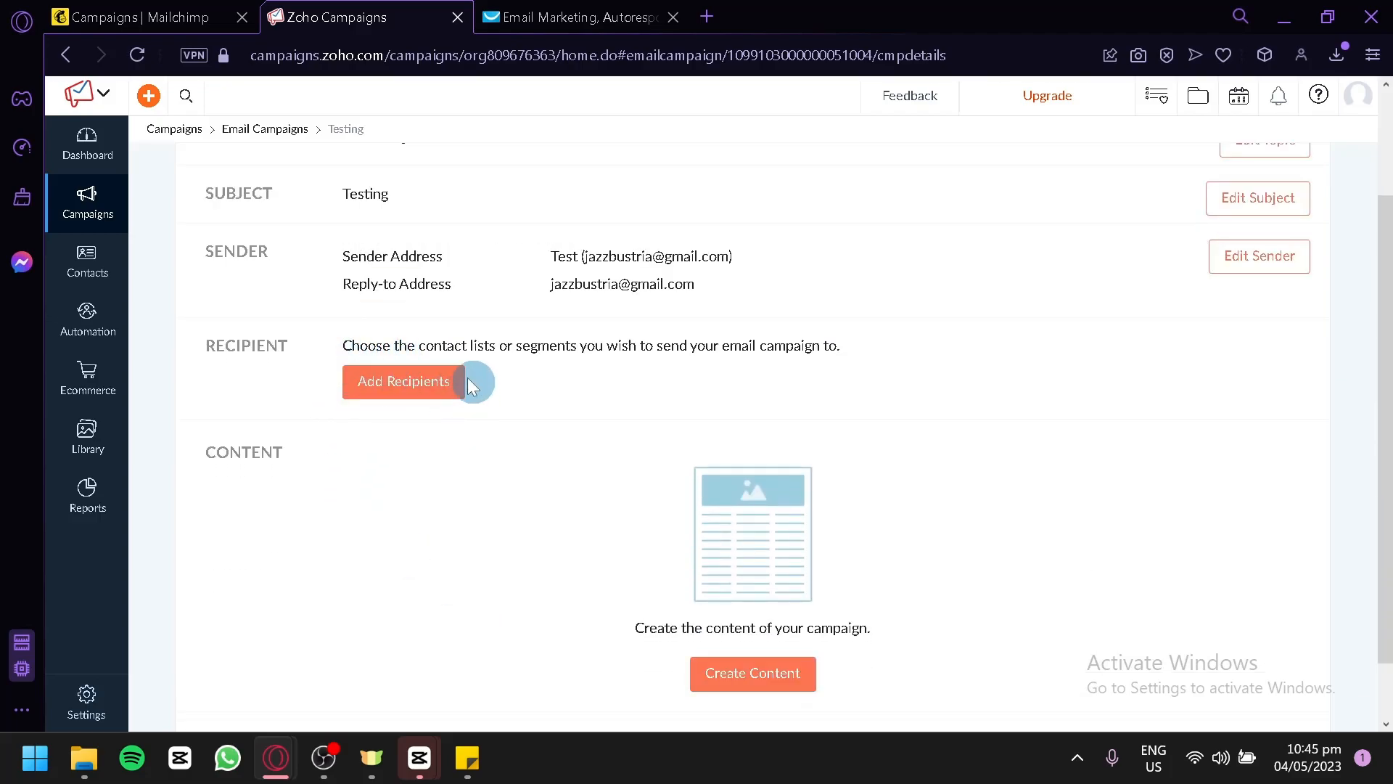
Look over the content creation options for the campaign and browse the layouts in Basic Templates.
scroll(508, 399, "down", 1)
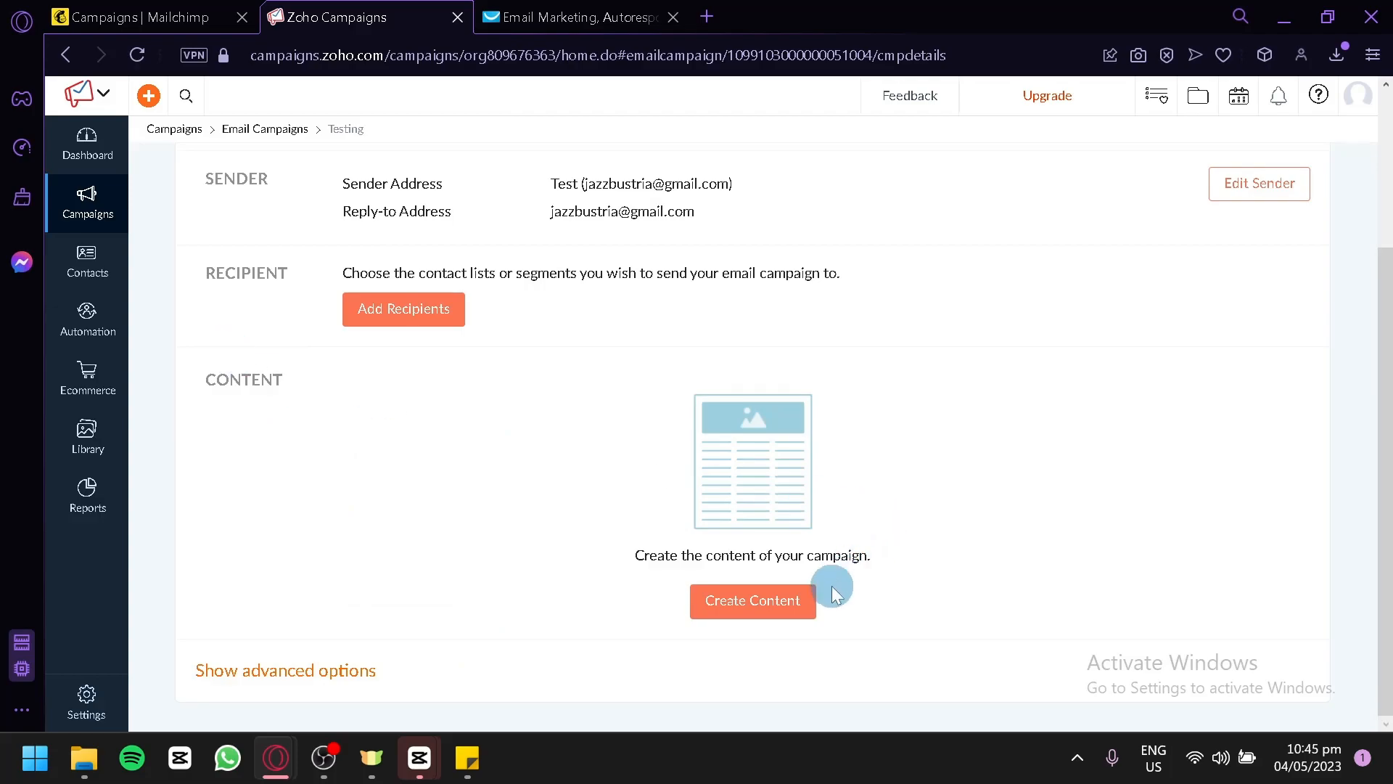
left_click(789, 623)
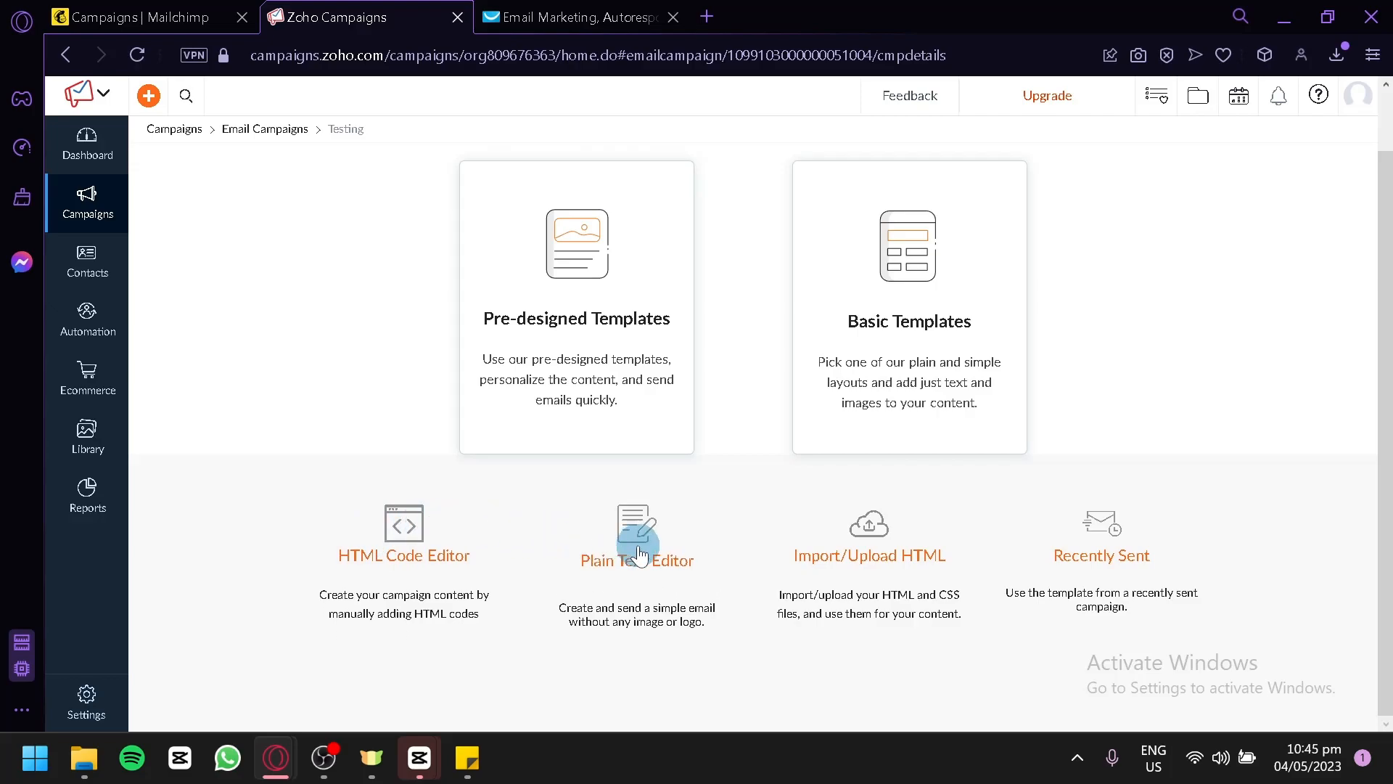
scroll(897, 573, "down", 1)
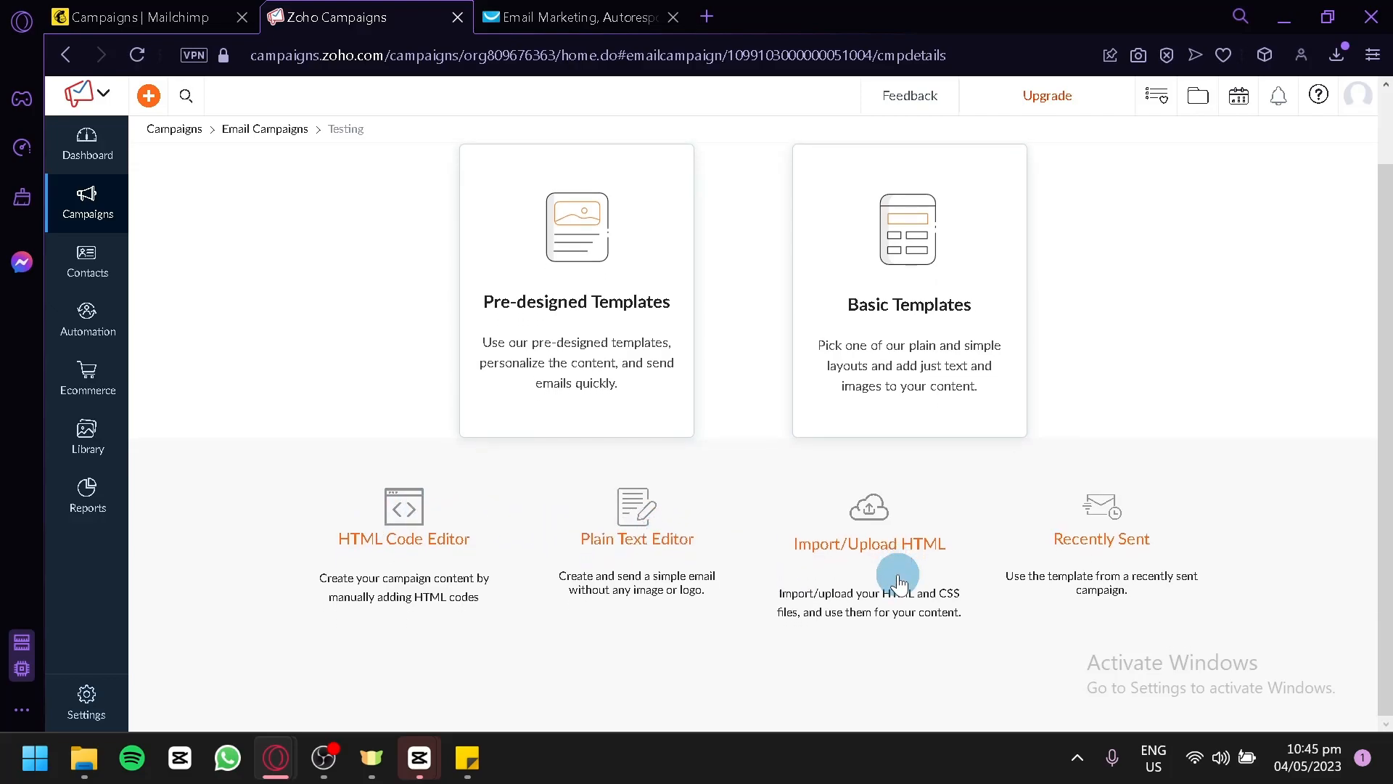
scroll(1016, 559, "up", 1)
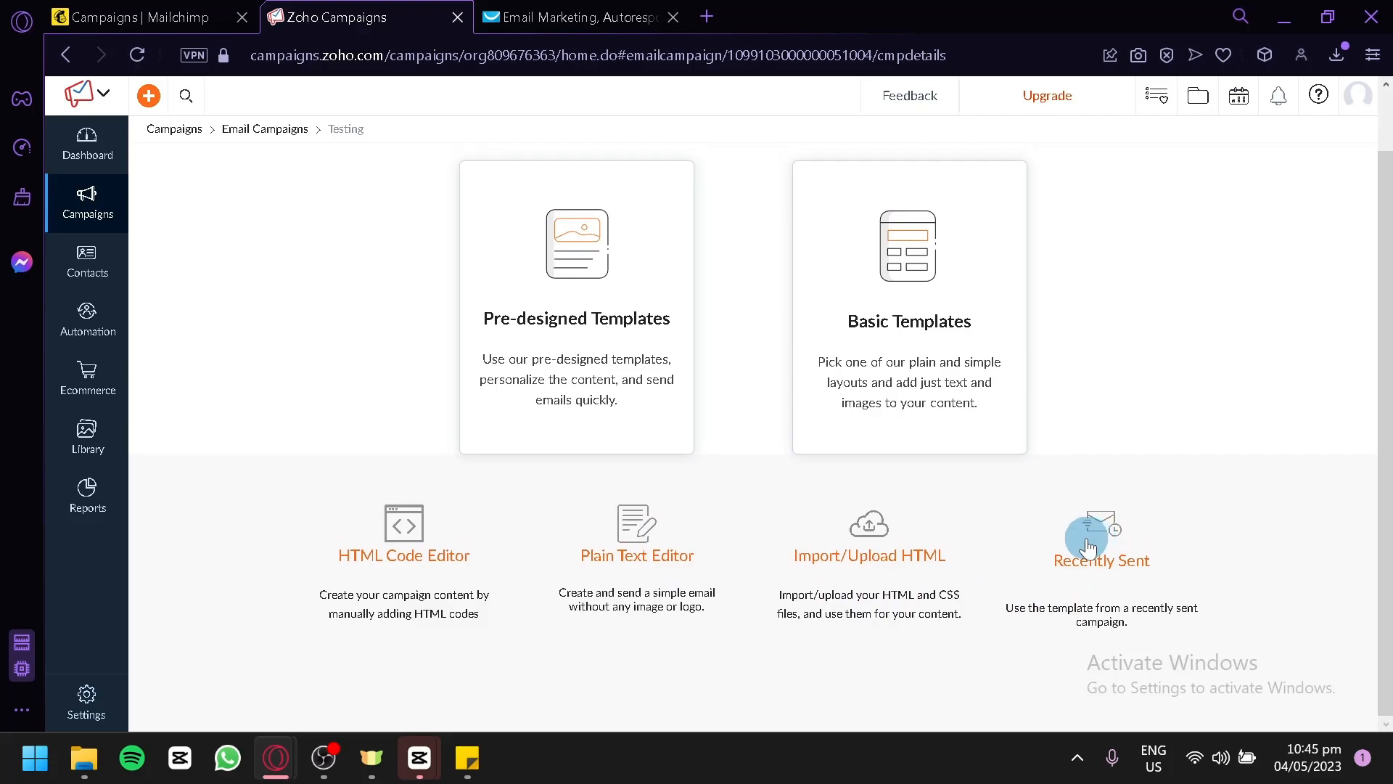
left_click(883, 284)
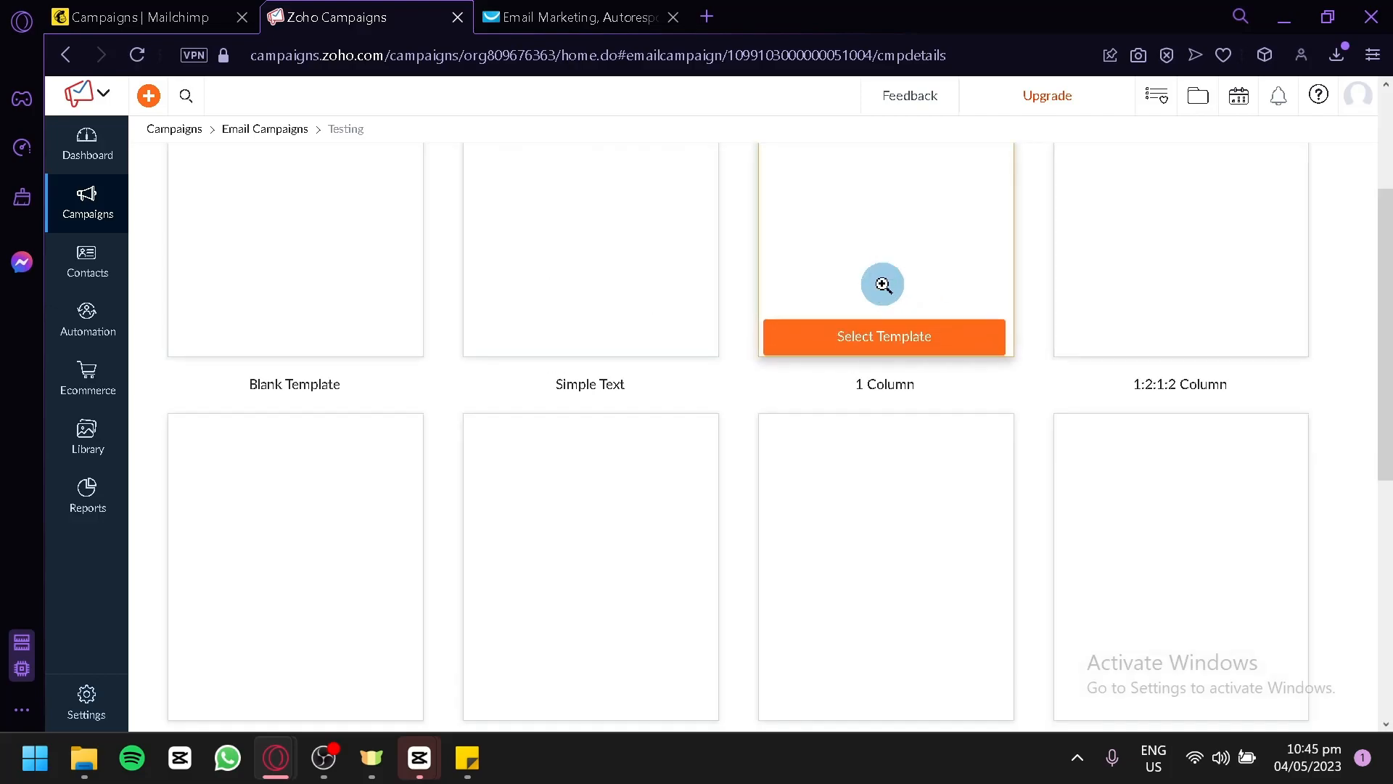
scroll(603, 332, "down", 2)
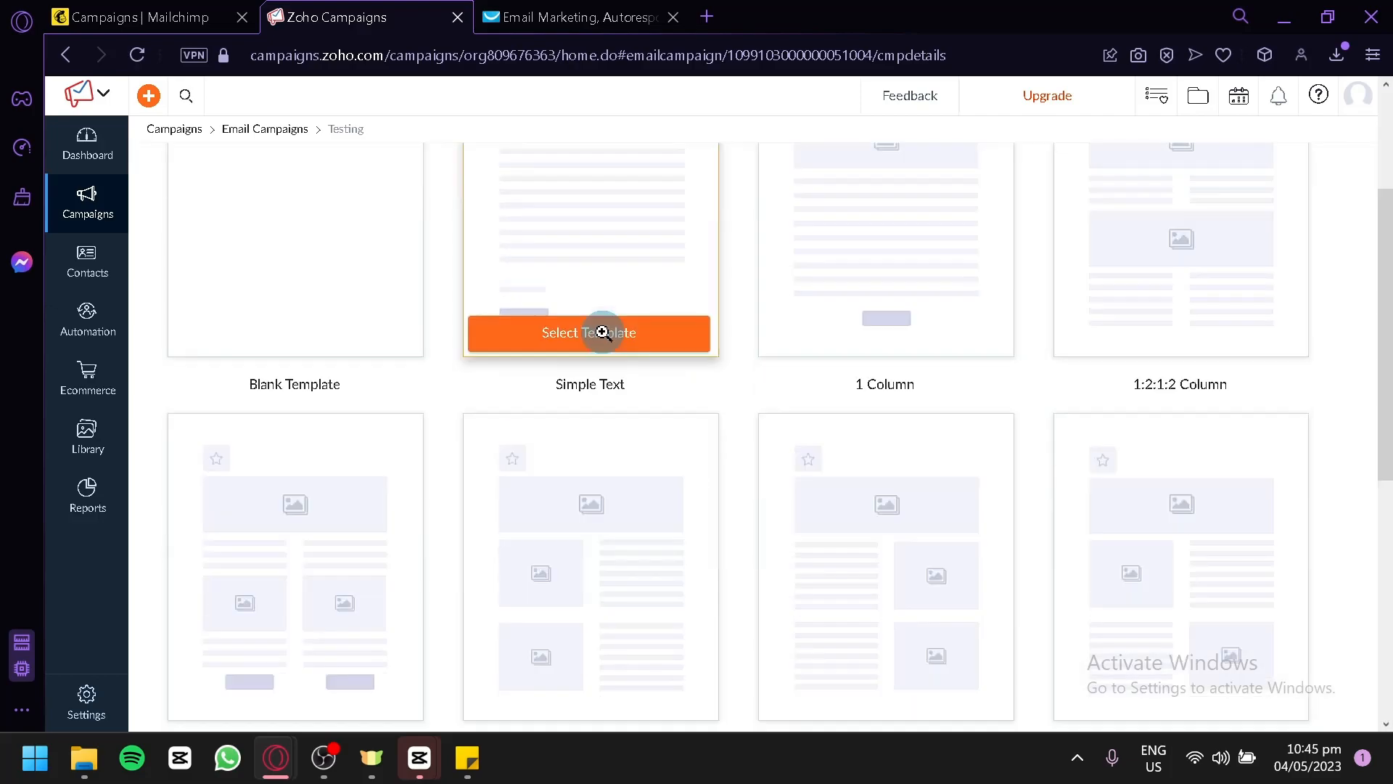
scroll(1180, 237, "down", 2)
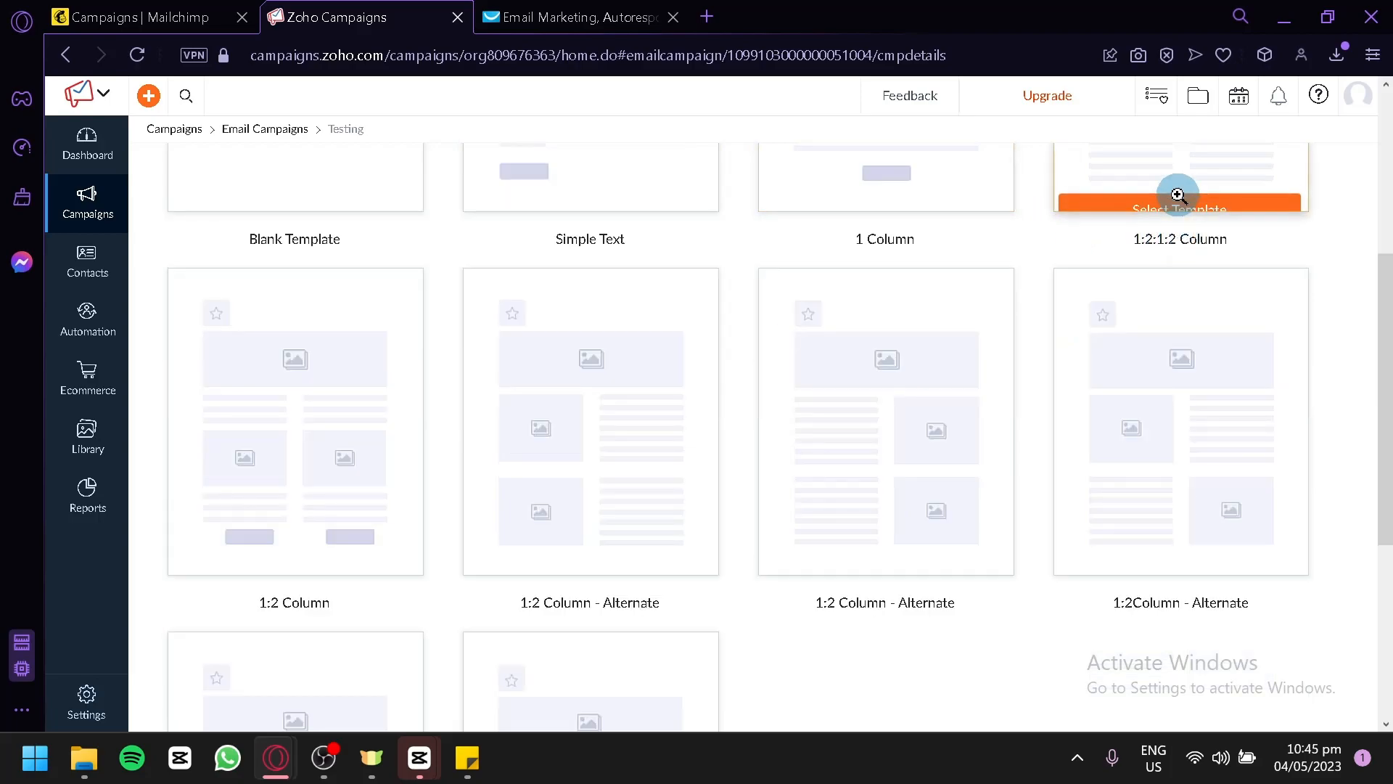
scroll(911, 346, "down", 5)
scroll(875, 349, "up", 6)
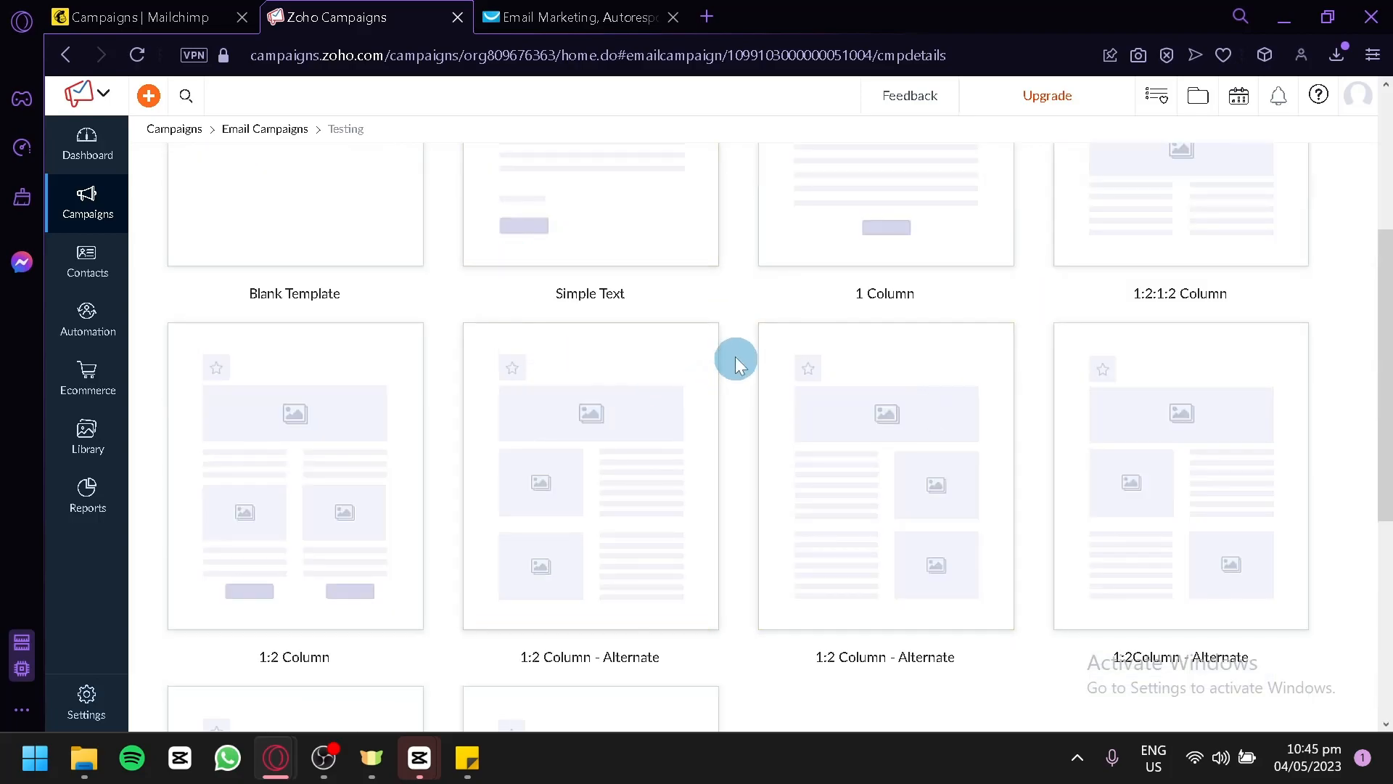
scroll(682, 367, "up", 4)
Reopen the Testing campaign from the campaign list and start its content from the Pre-designed Templates.
left_click(289, 127)
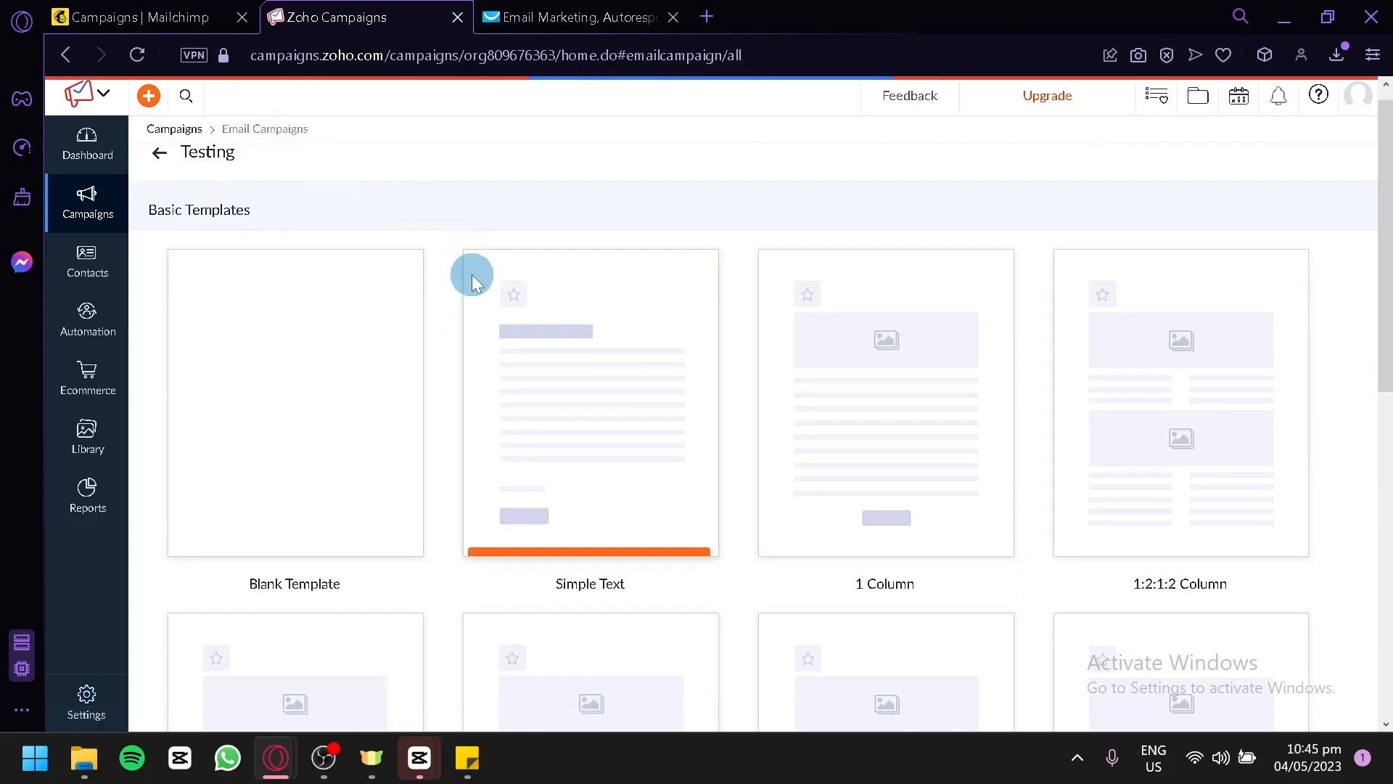
left_click_drag(629, 230, 631, 219)
left_click(818, 233)
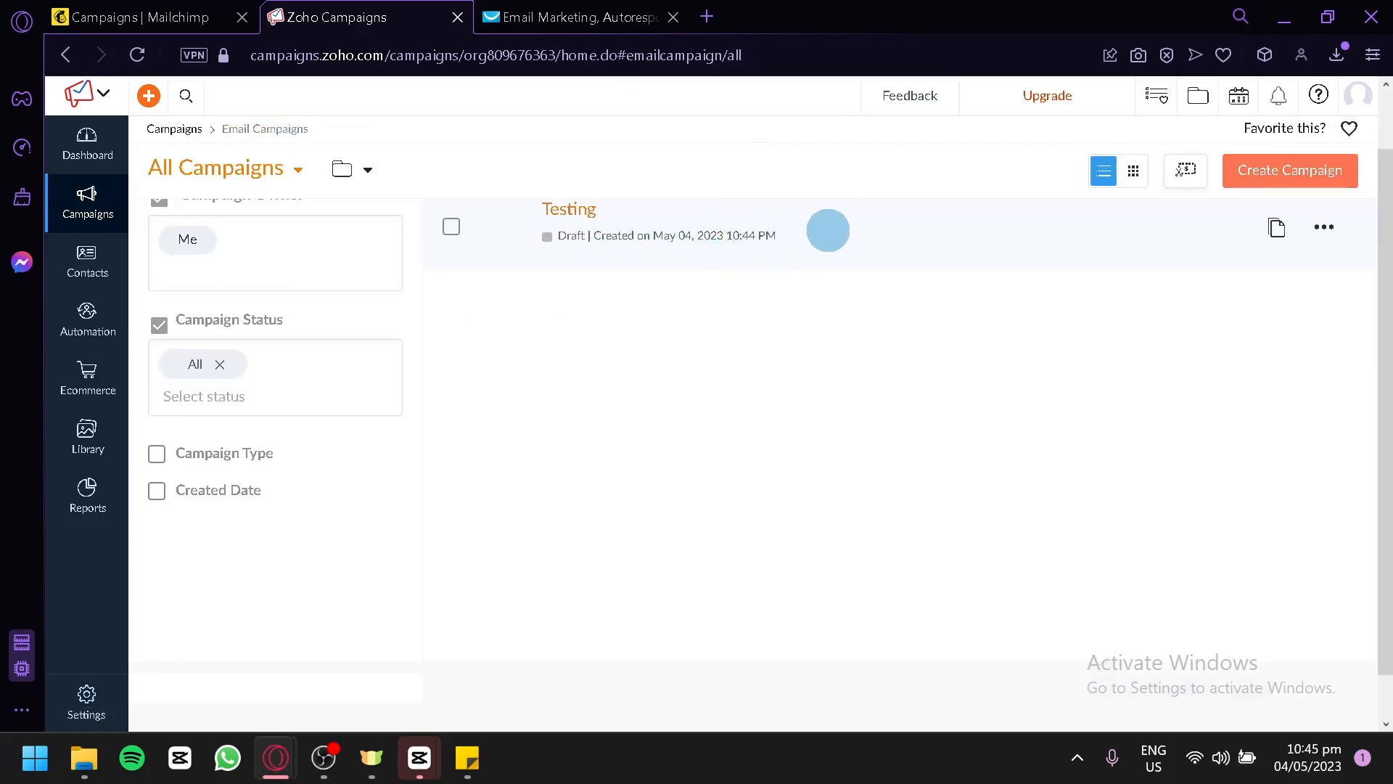
left_click(1324, 227)
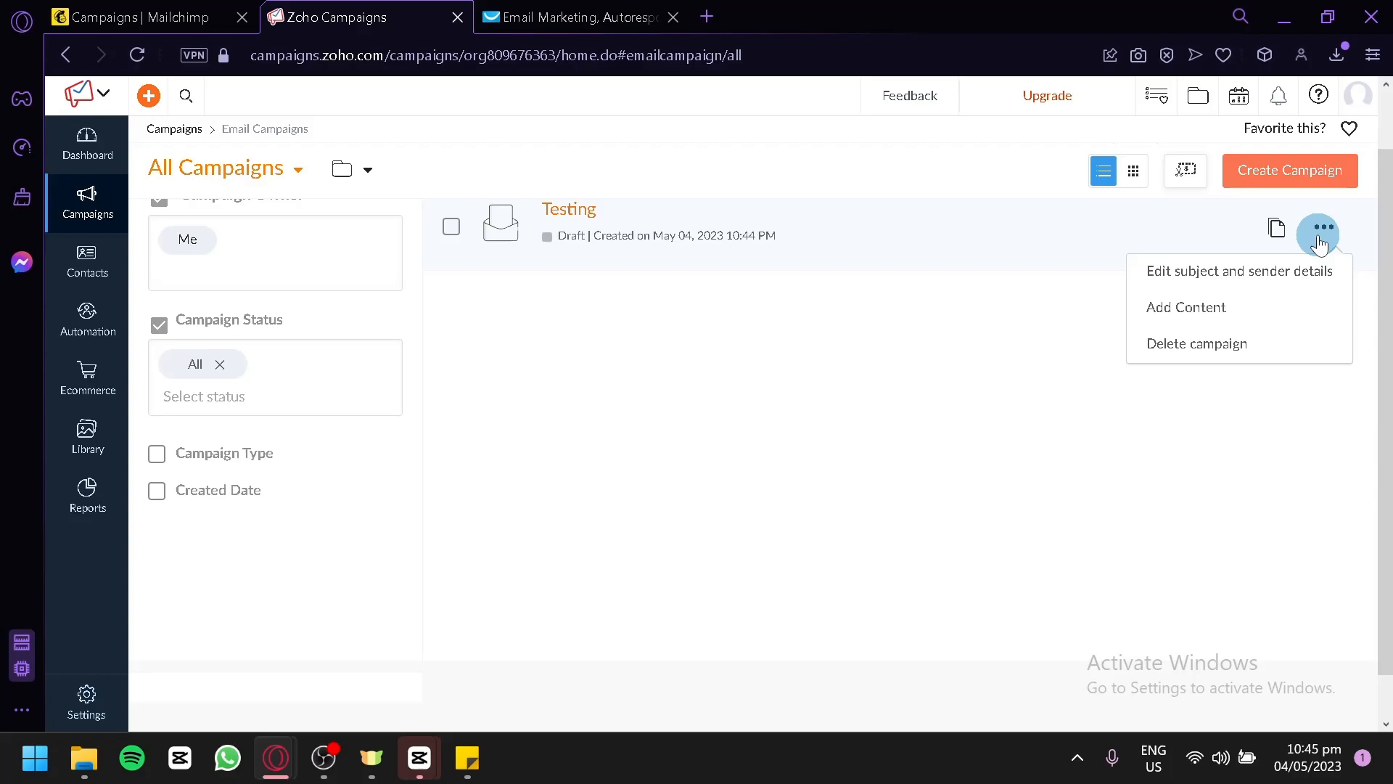
left_click(1283, 276)
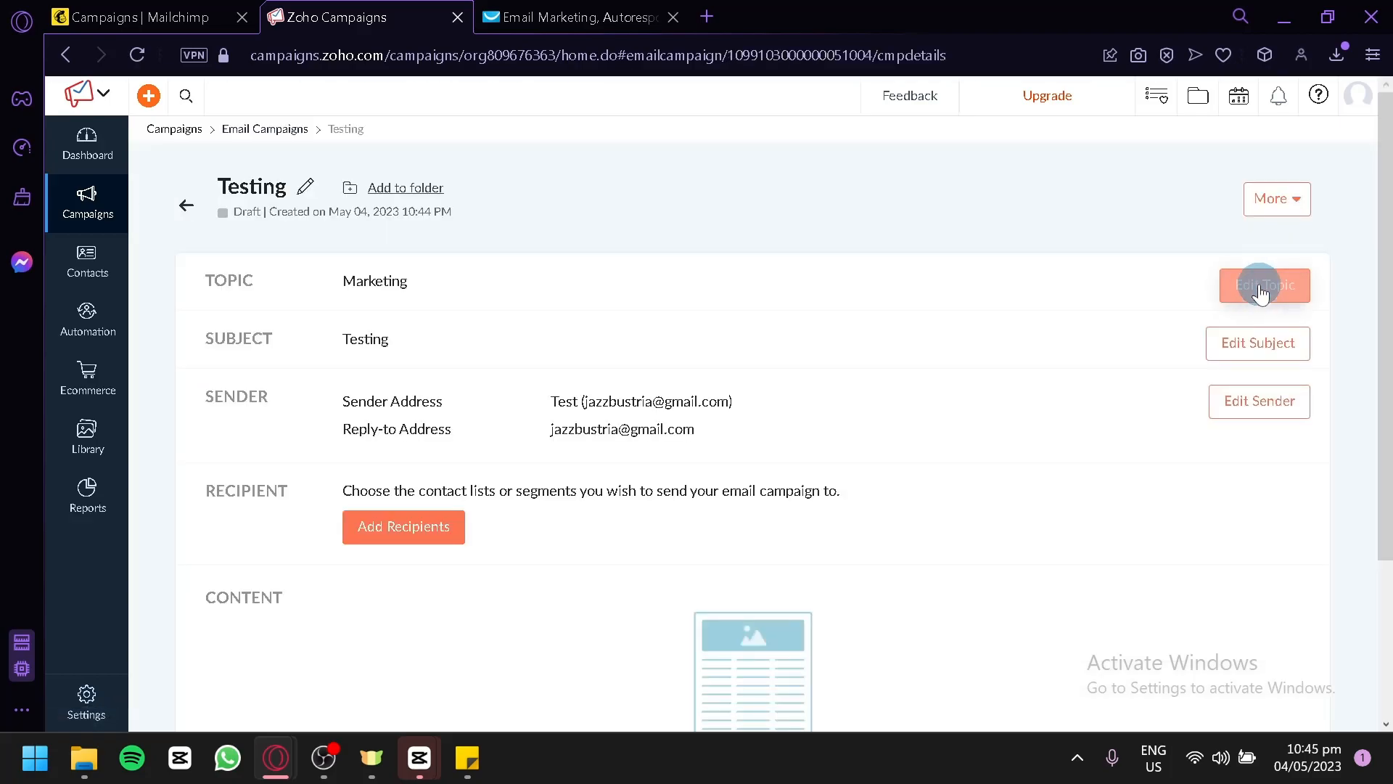
scroll(782, 524, "down", 3)
left_click(793, 606)
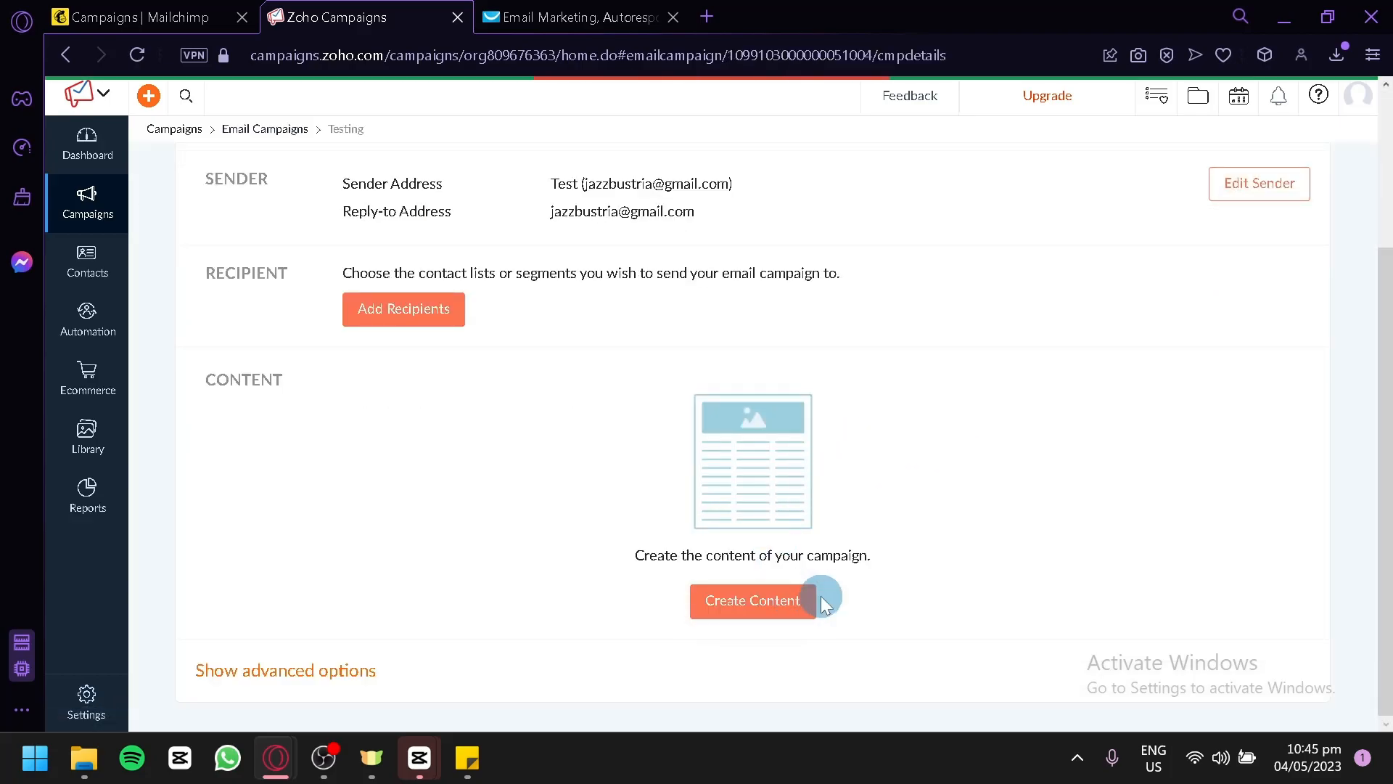
left_click(631, 233)
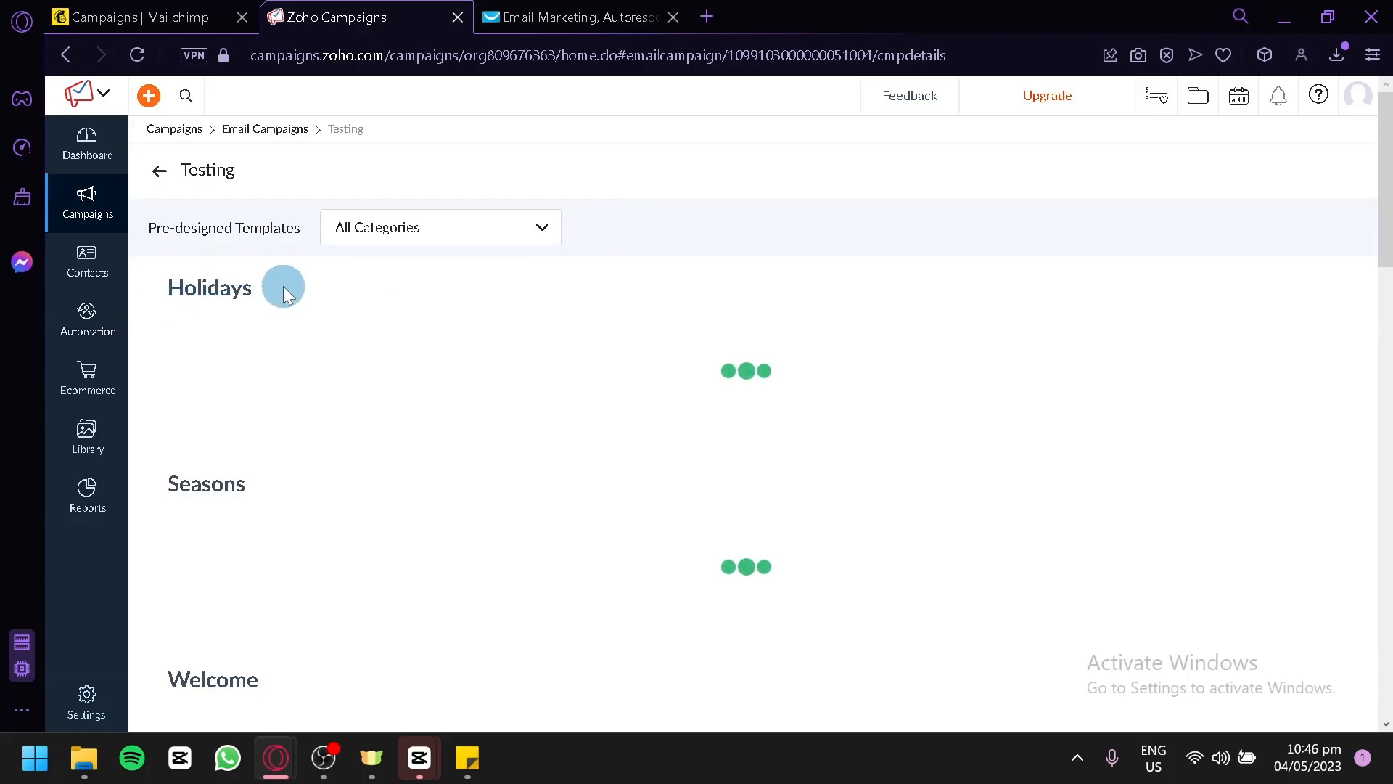
Browse the pre-designed template categories, such as Seasons, Deals & Offers and Survey.
scroll(283, 450, "down", 4)
scroll(262, 457, "down", 4)
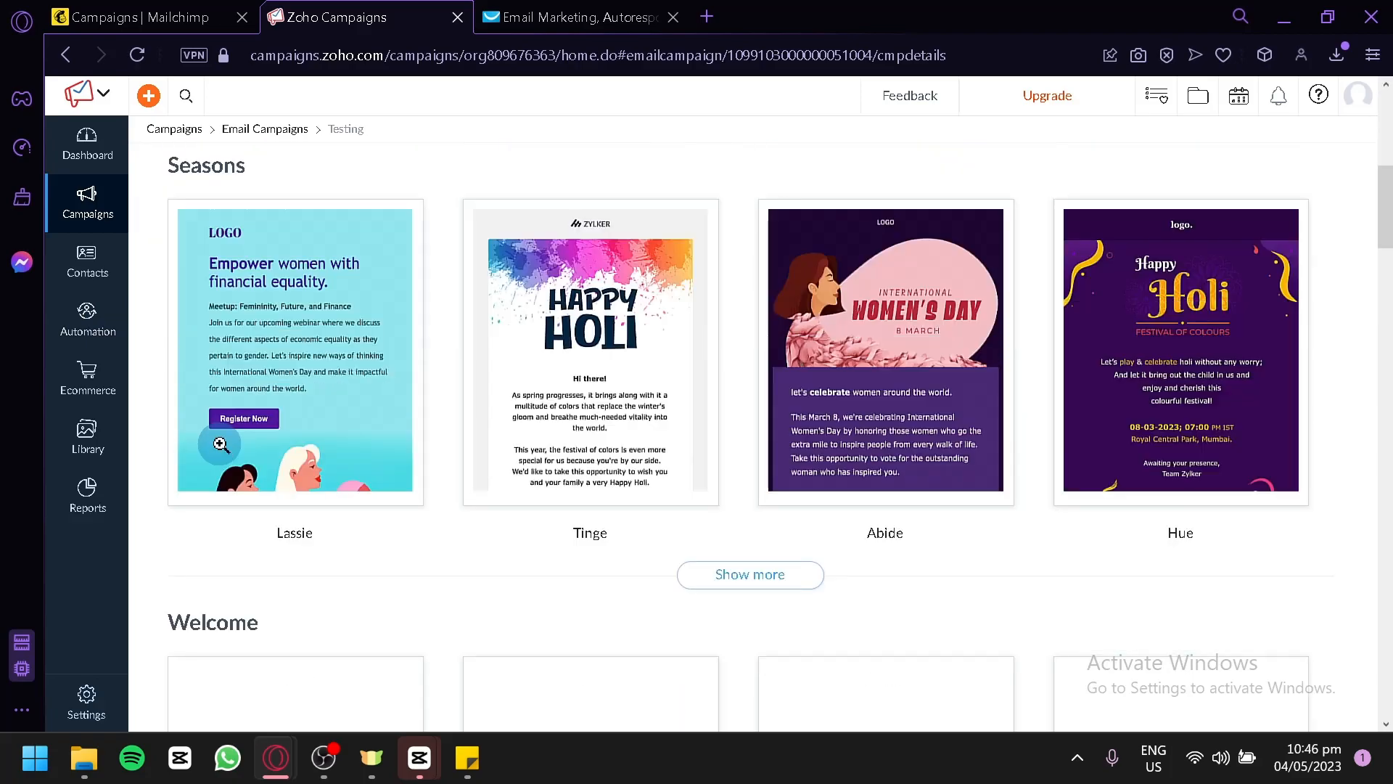
scroll(221, 453, "down", 16)
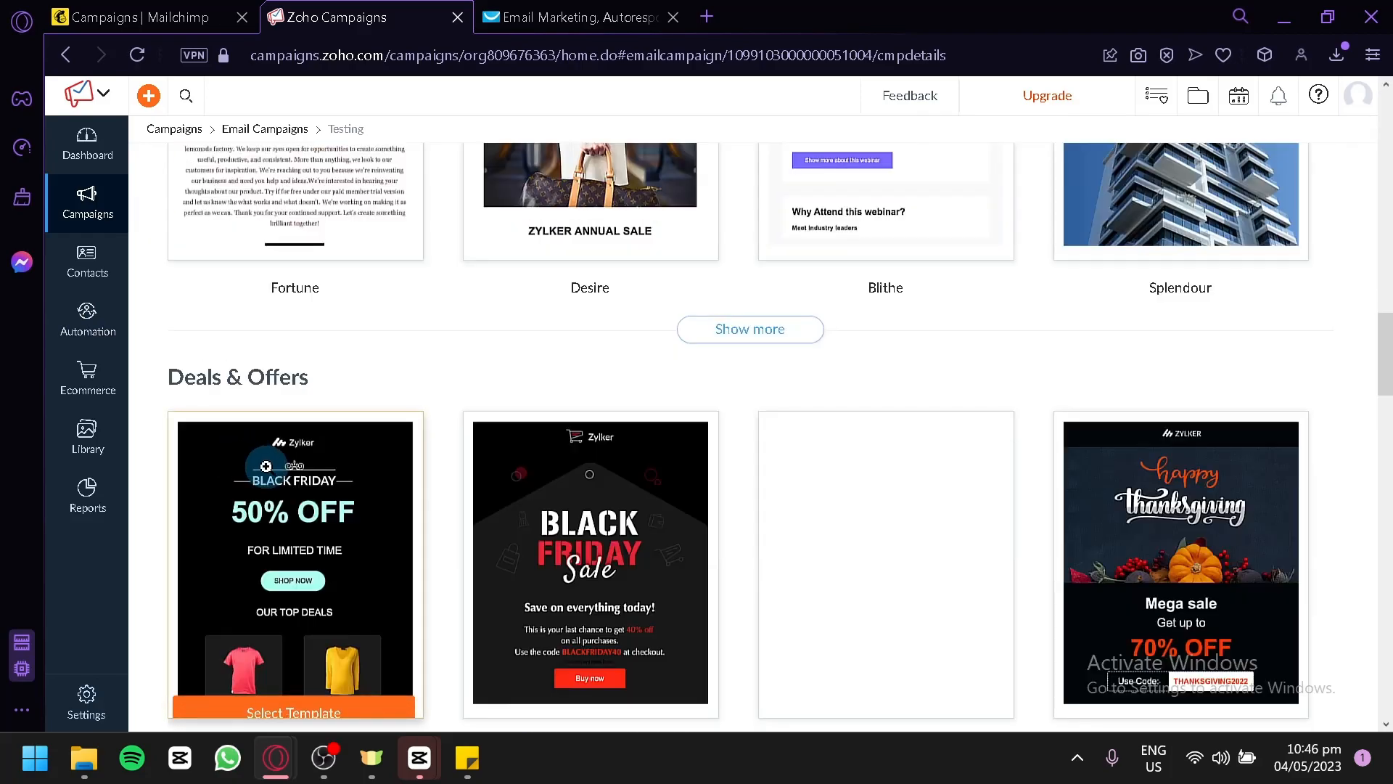
scroll(254, 381, "down", 8)
scroll(265, 386, "down", 5)
scroll(256, 381, "up", 4)
scroll(260, 384, "down", 20)
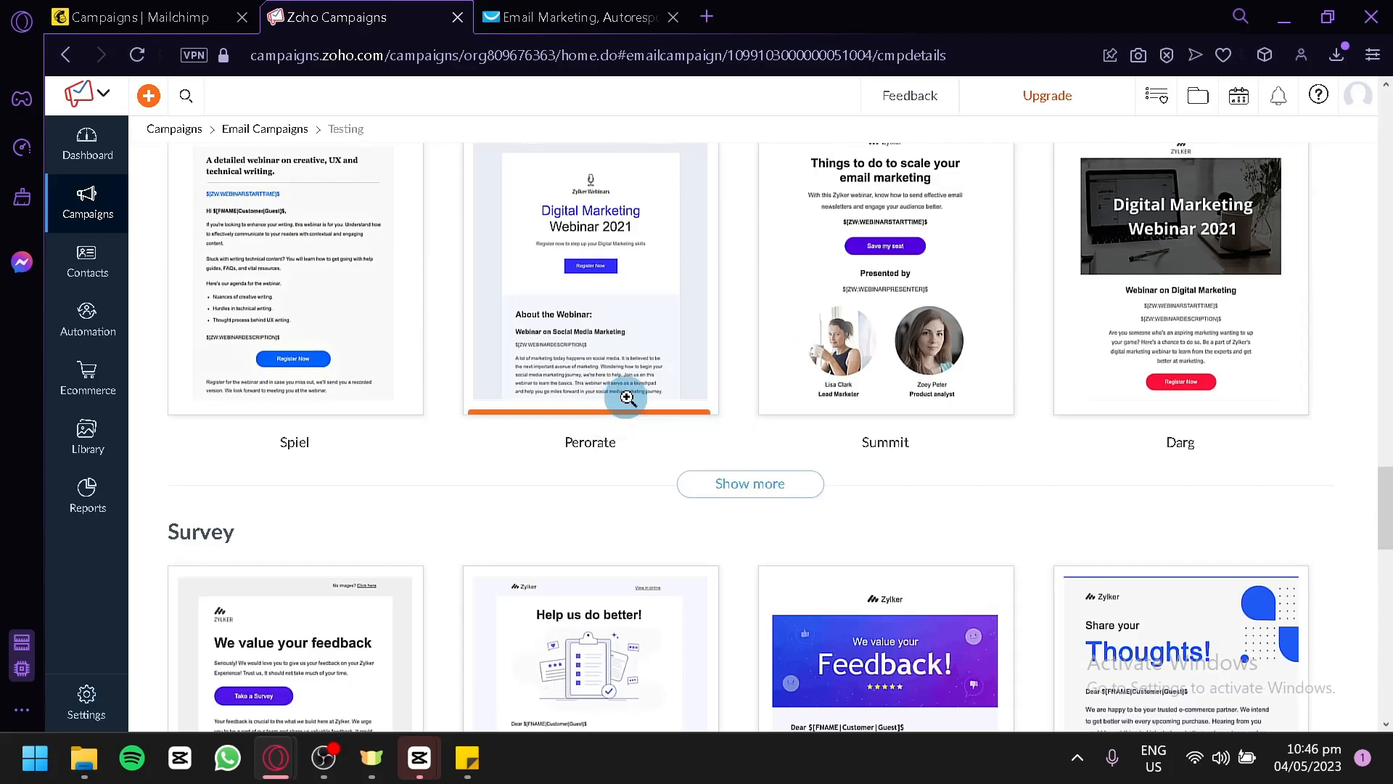
scroll(624, 399, "up", 20)
Use the Greet template from the Welcome category as the campaign's content.
scroll(508, 399, "down", 12)
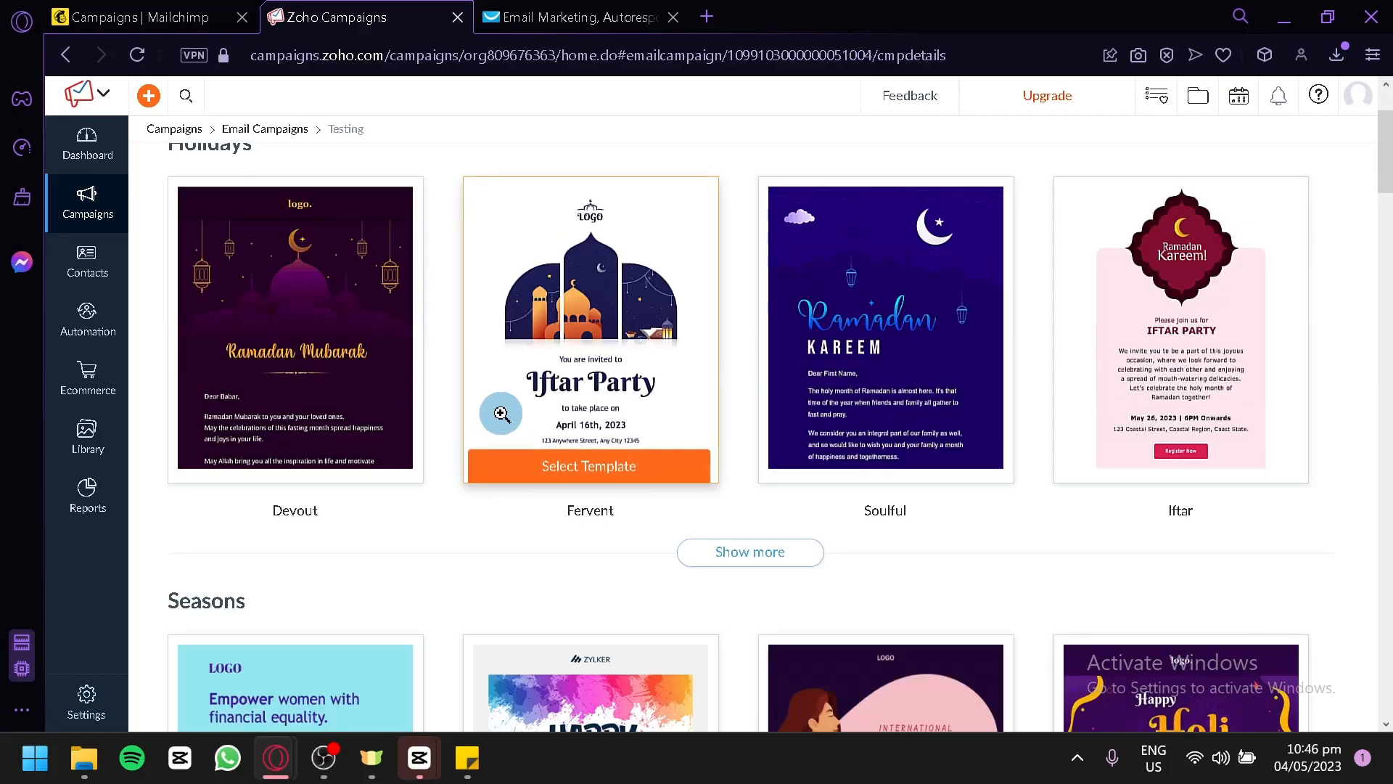
scroll(515, 394, "down", 2)
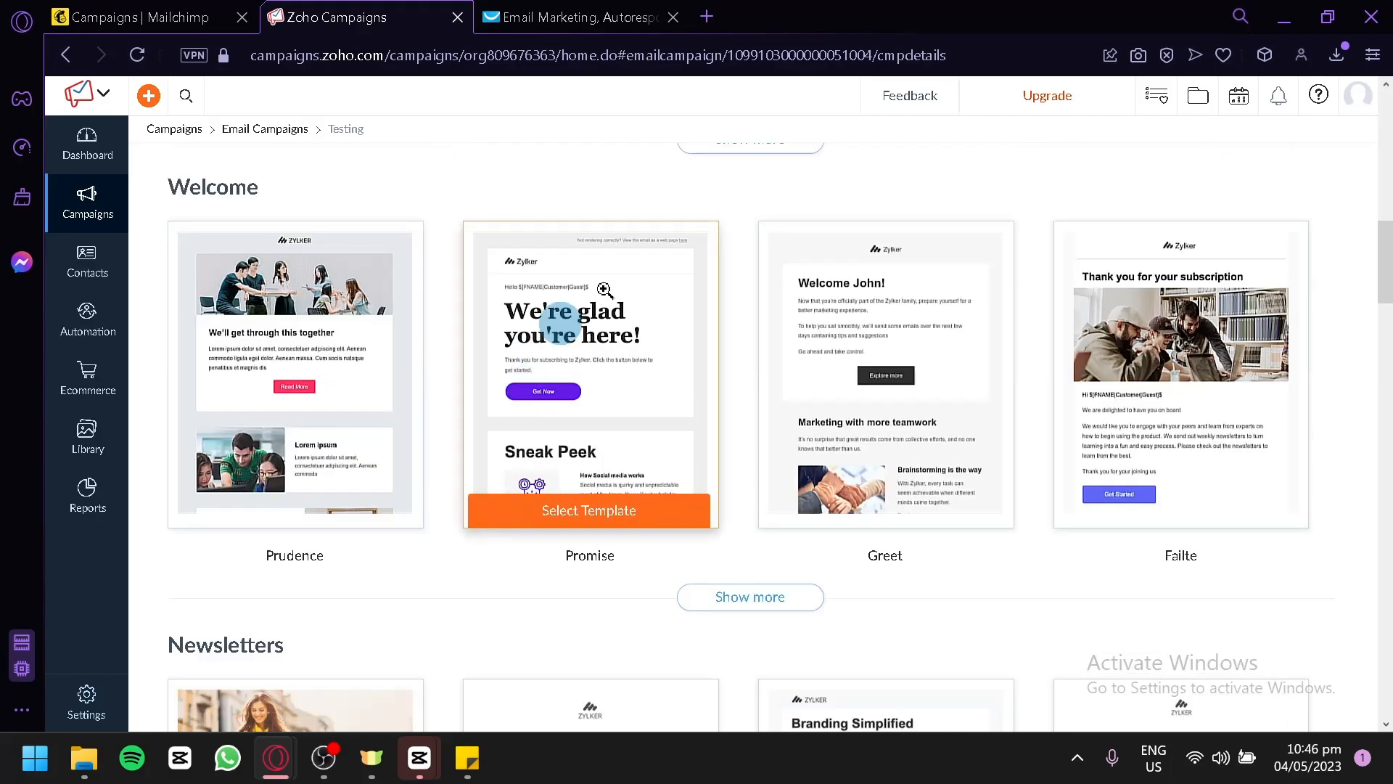
left_click(872, 300)
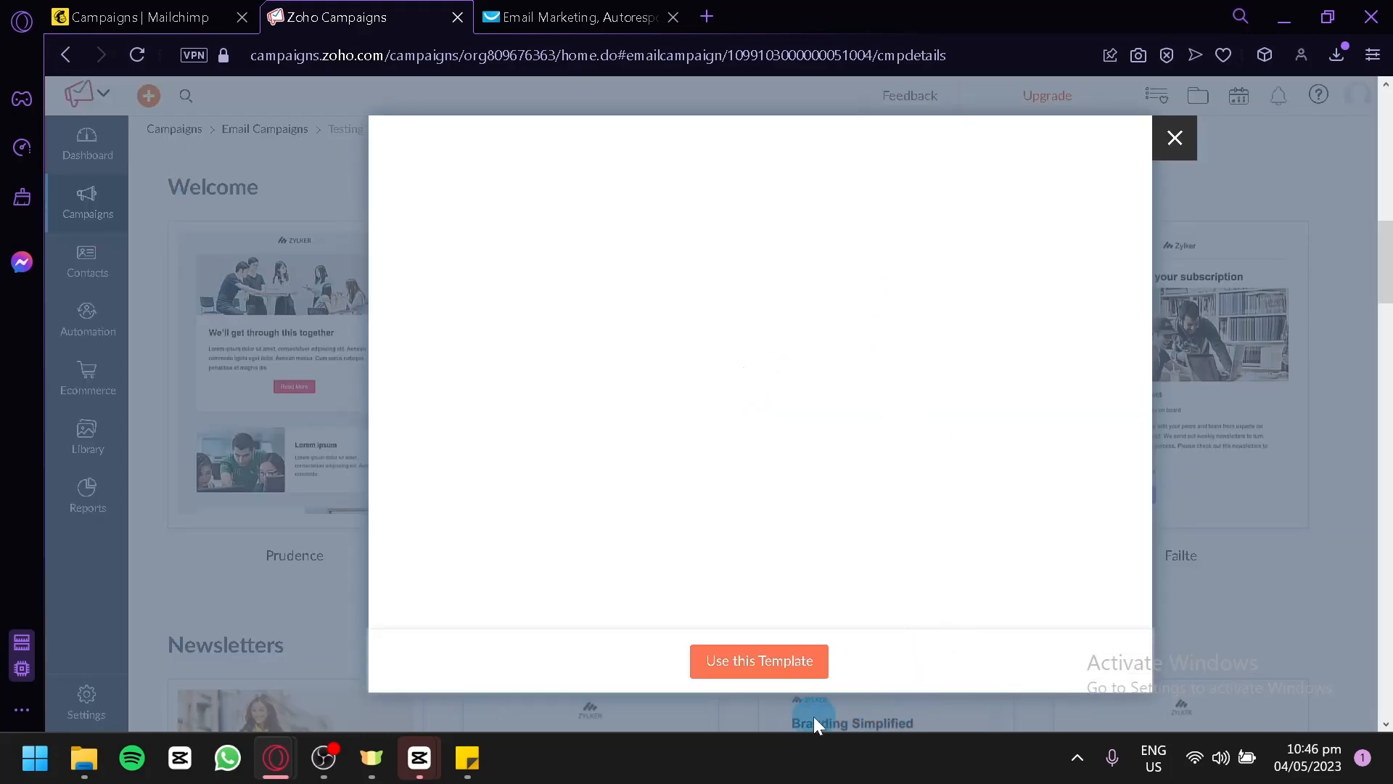
left_click(765, 669)
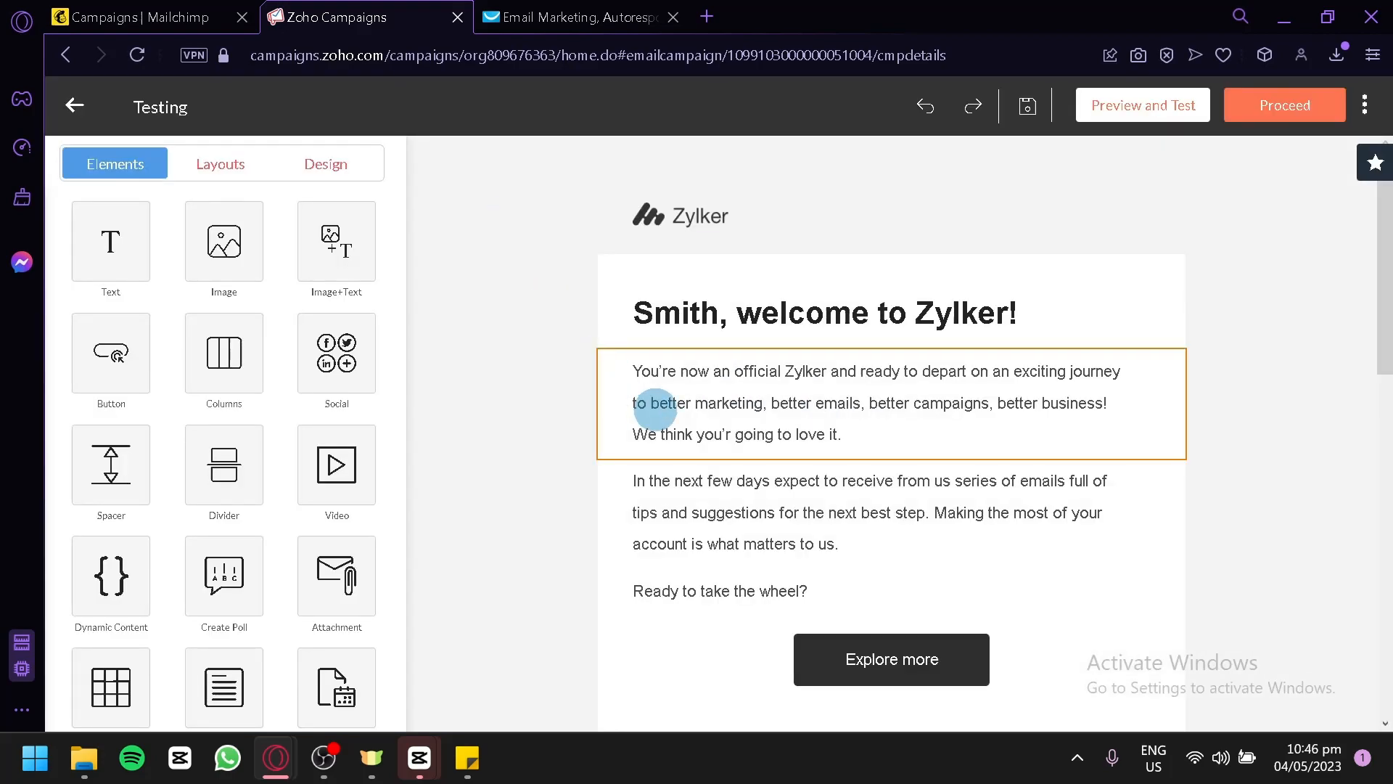
Insert the two-column layout with titles, images, text and buttons below the email's footer.
scroll(638, 399, "down", 2)
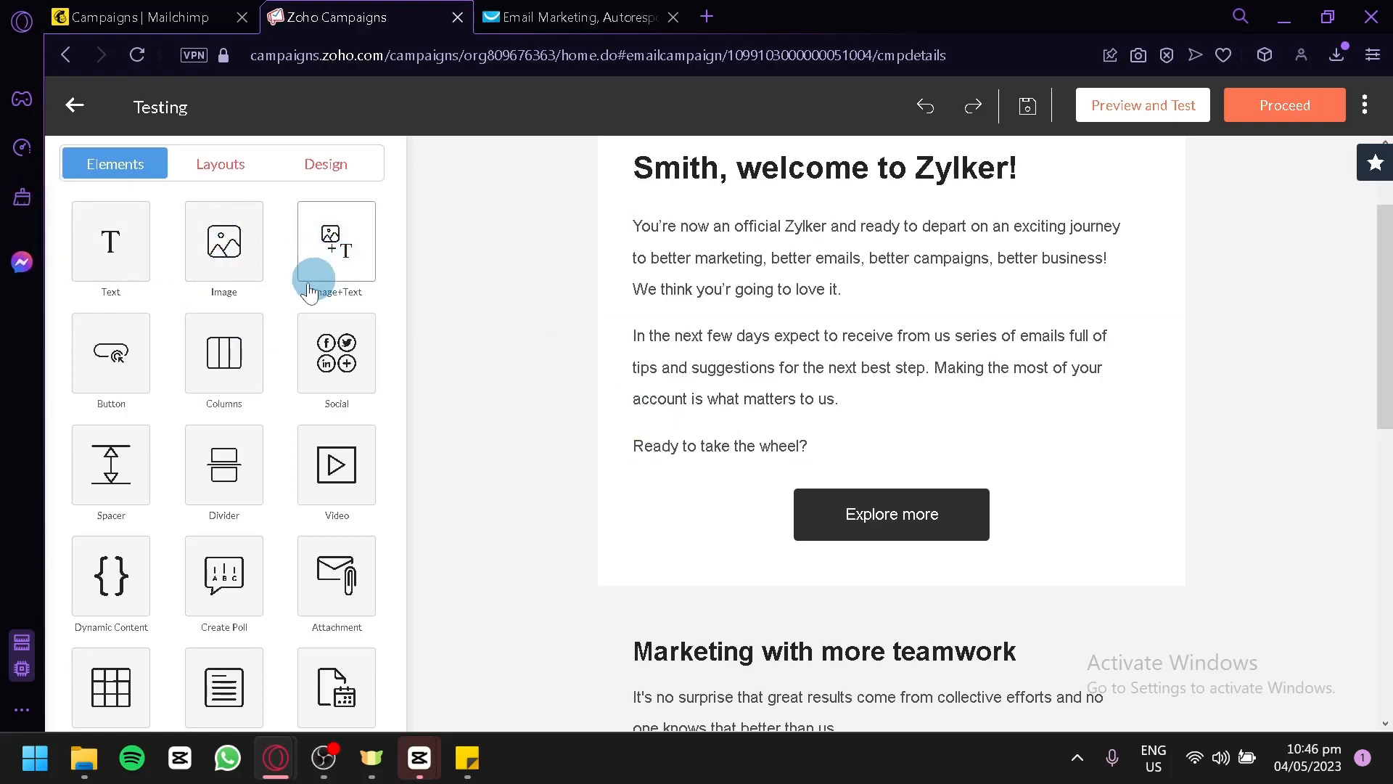
scroll(249, 404, "down", 2)
scroll(269, 374, "up", 1)
scroll(267, 373, "up", 2)
left_click(232, 163)
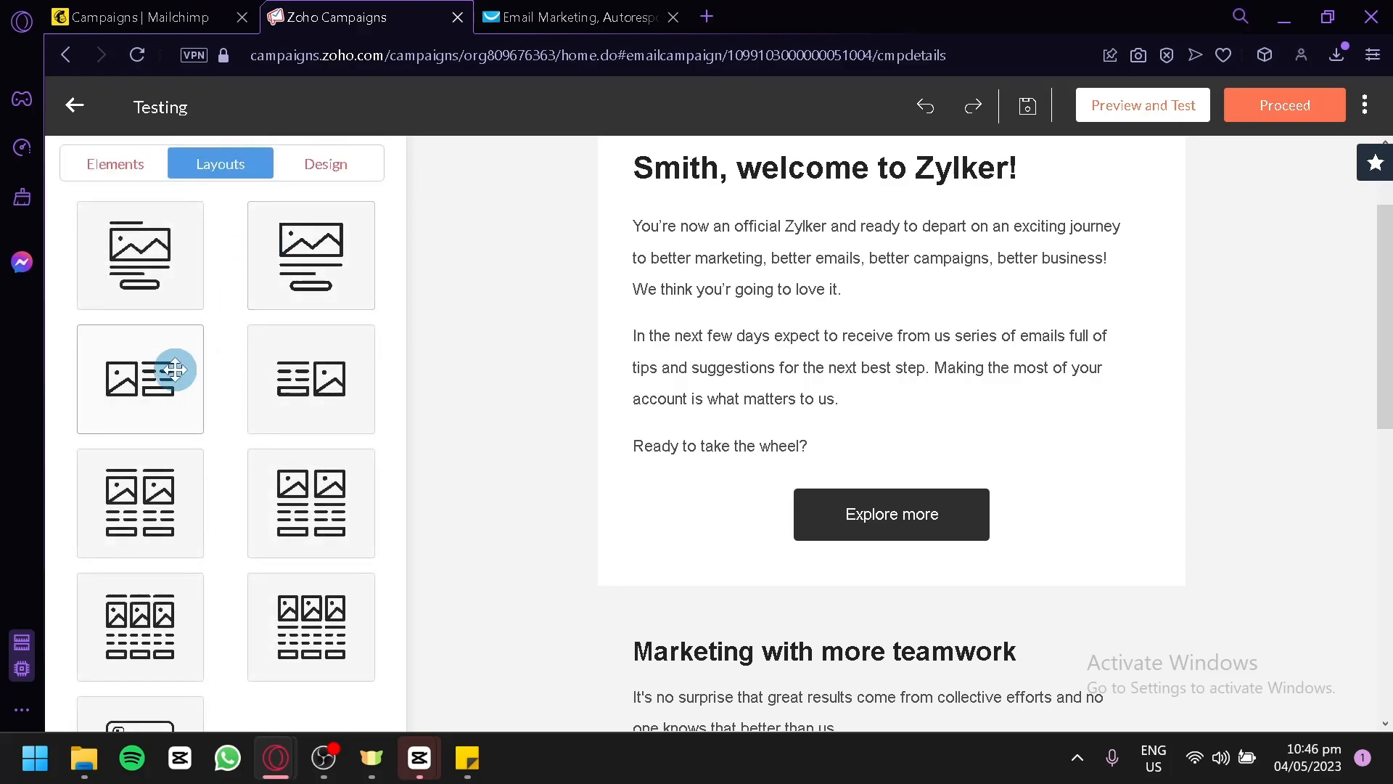
scroll(145, 363, "down", 1)
left_click_drag(149, 429, 1216, 430)
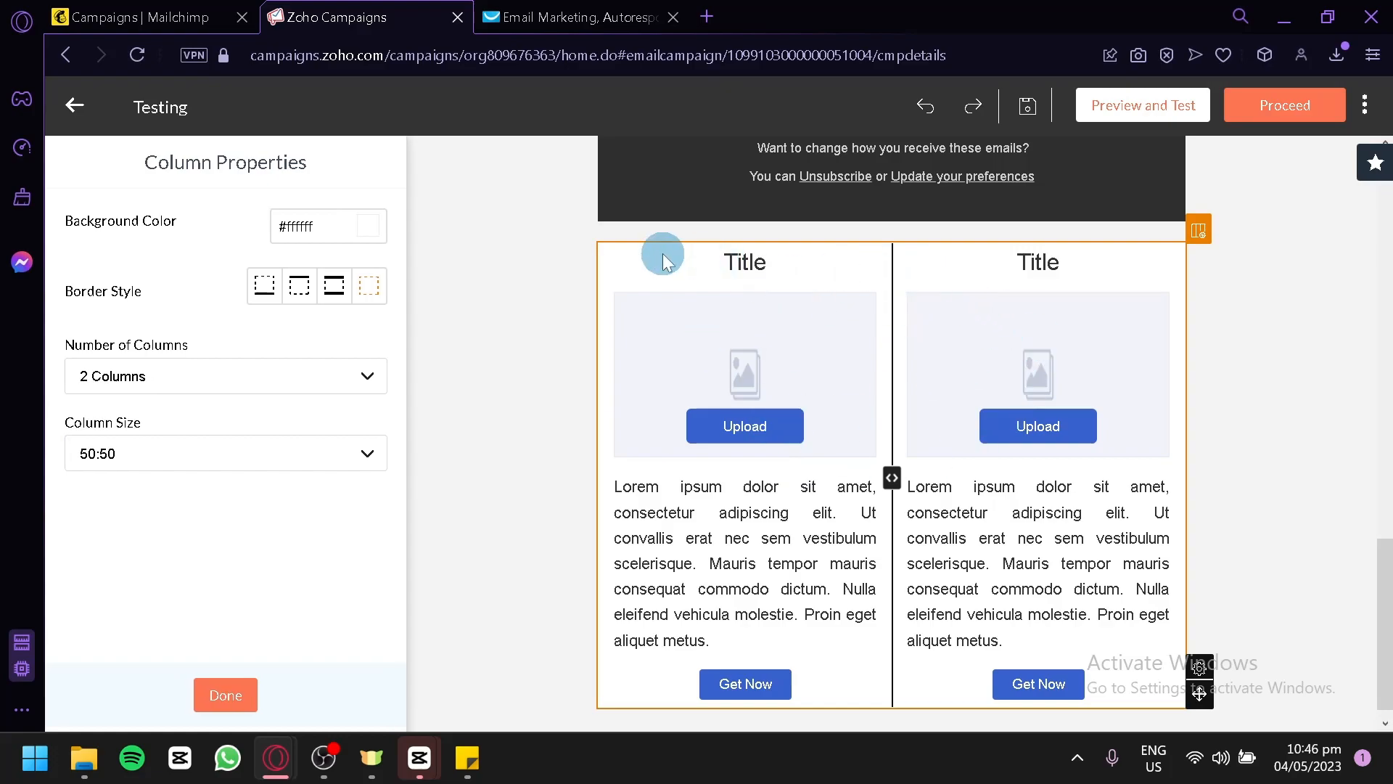
Examine the properties of the image placeholder and the text paragraph in the new layout's left column.
left_click(730, 334)
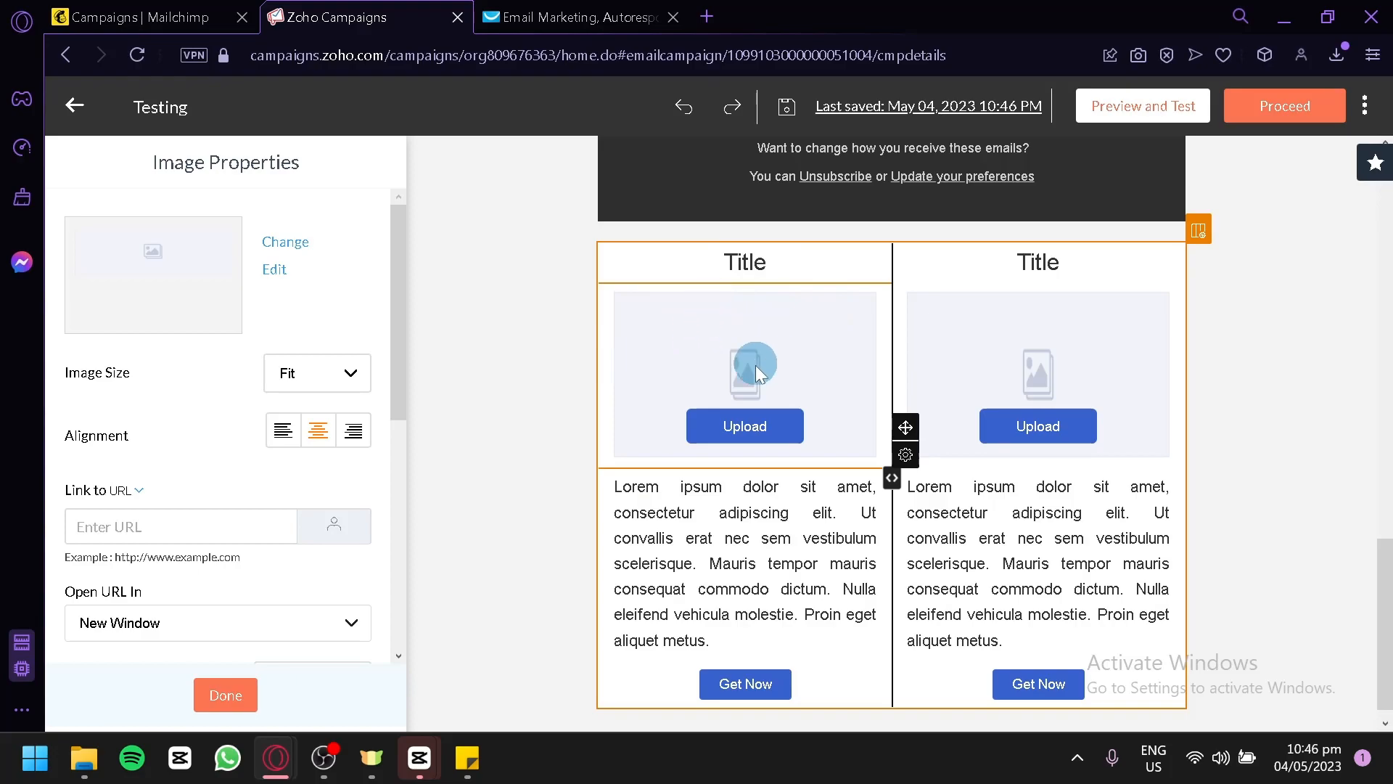
left_click(781, 589)
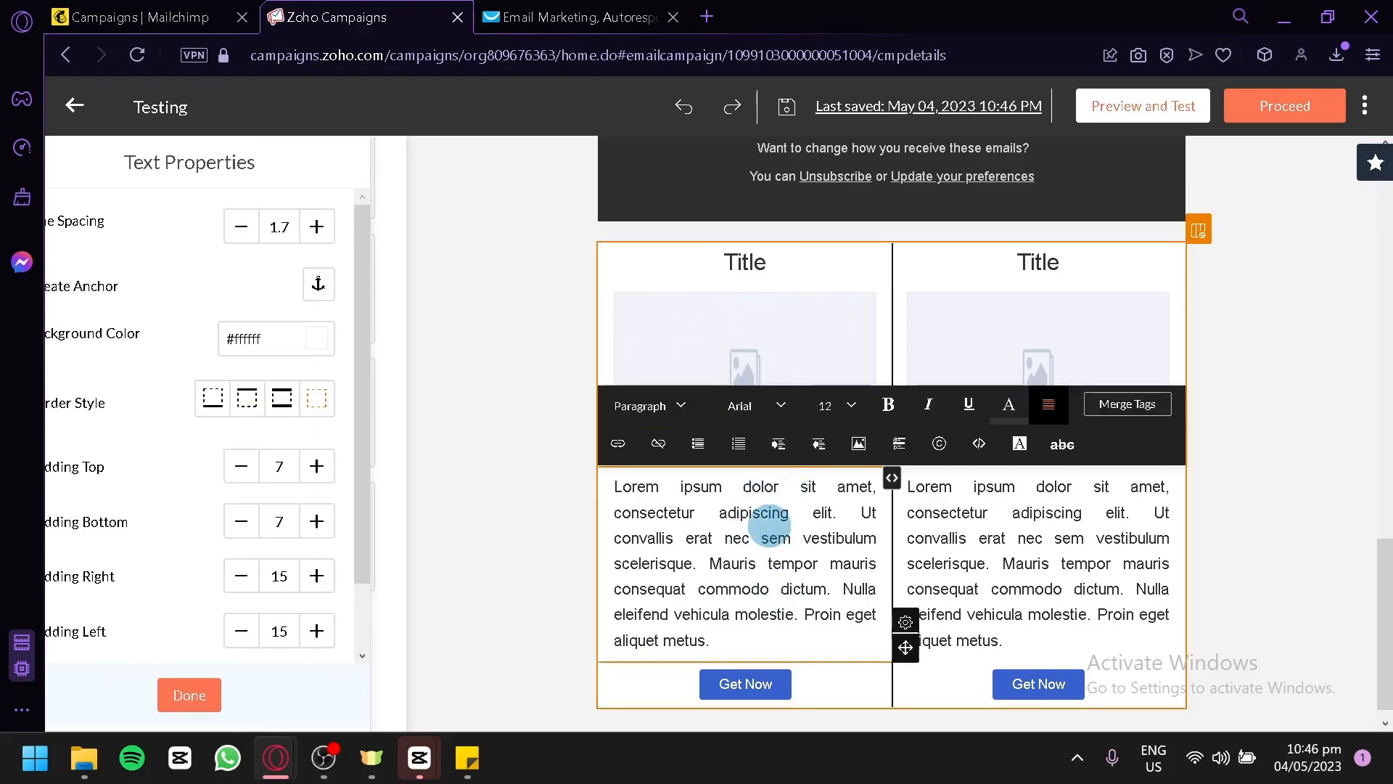
left_click(470, 457)
Clear the title text above the image in the new layout's right column.
scroll(675, 413, "up", 2)
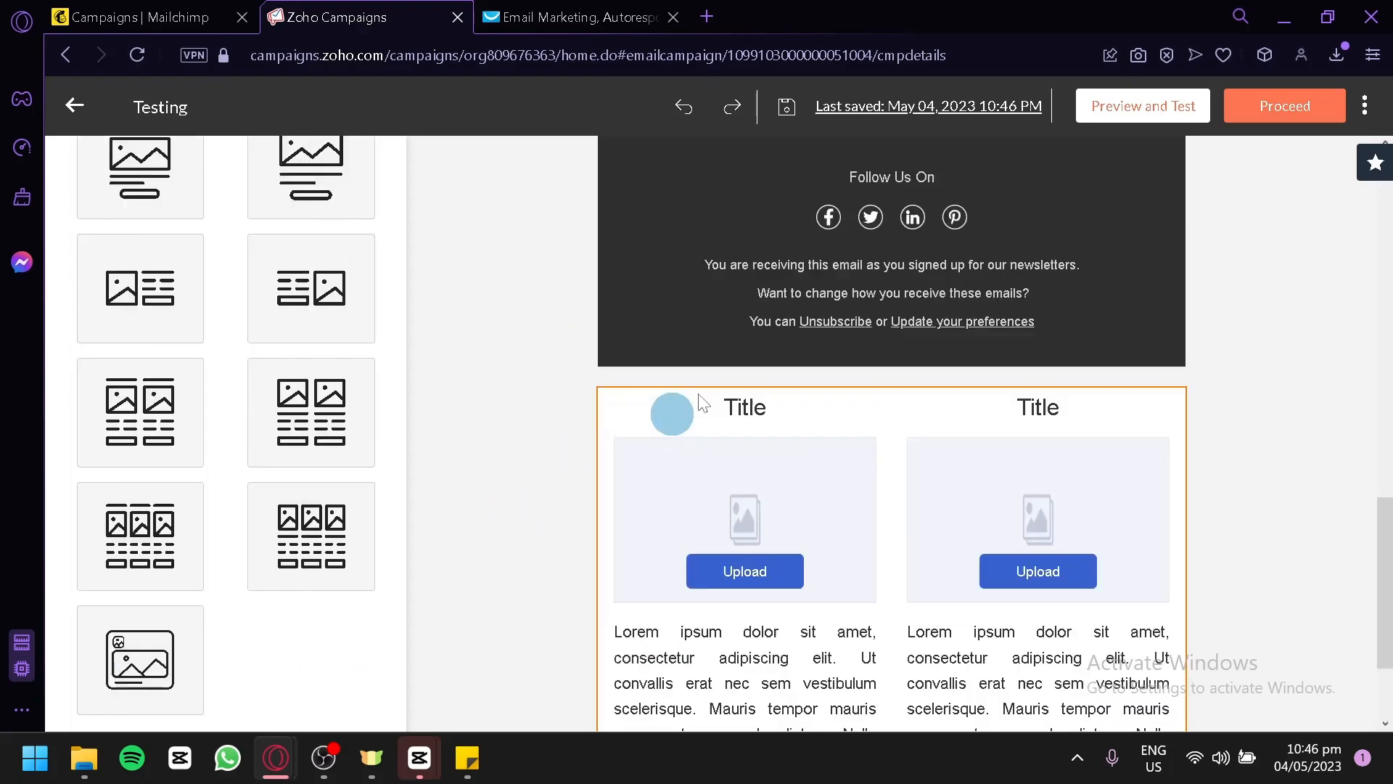
left_click(1098, 387)
left_click(1145, 401)
left_click(1079, 429)
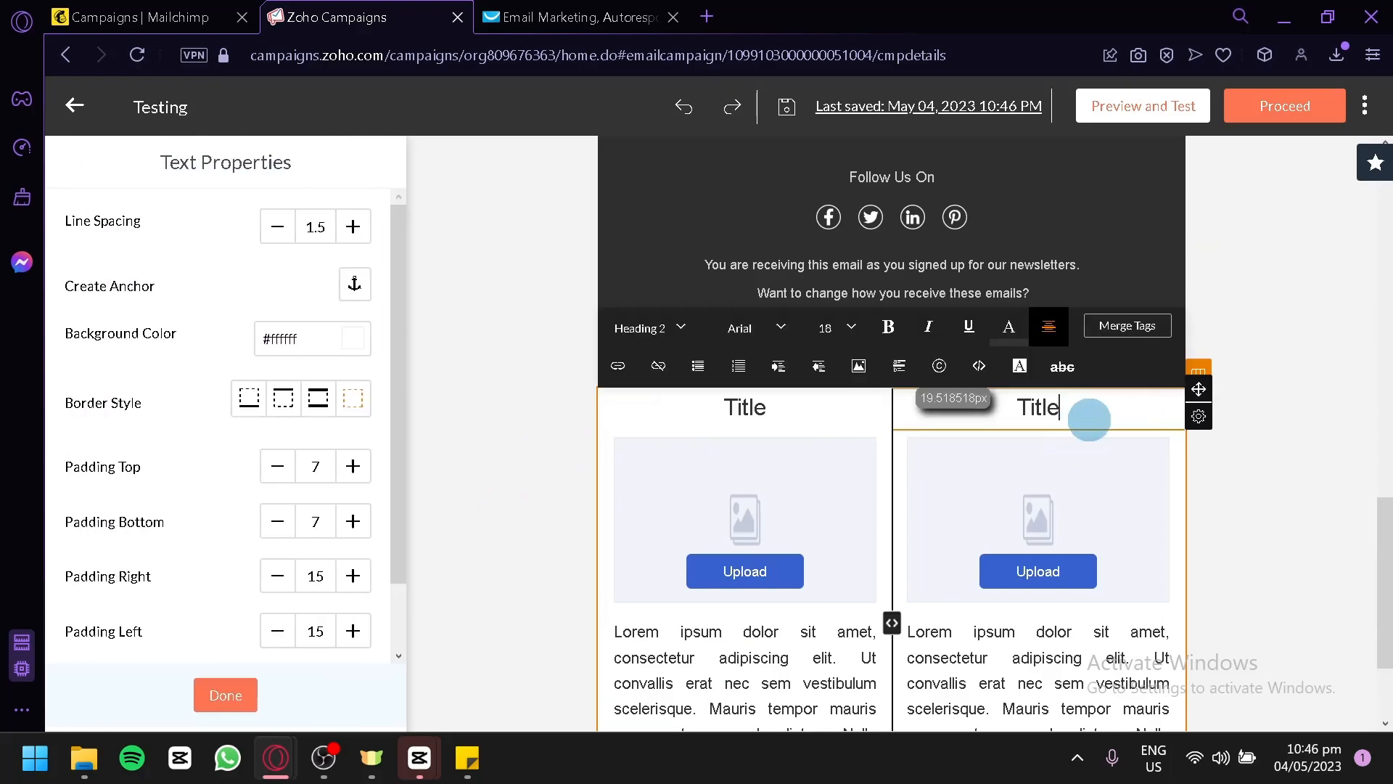
scroll(326, 463, "down", 2)
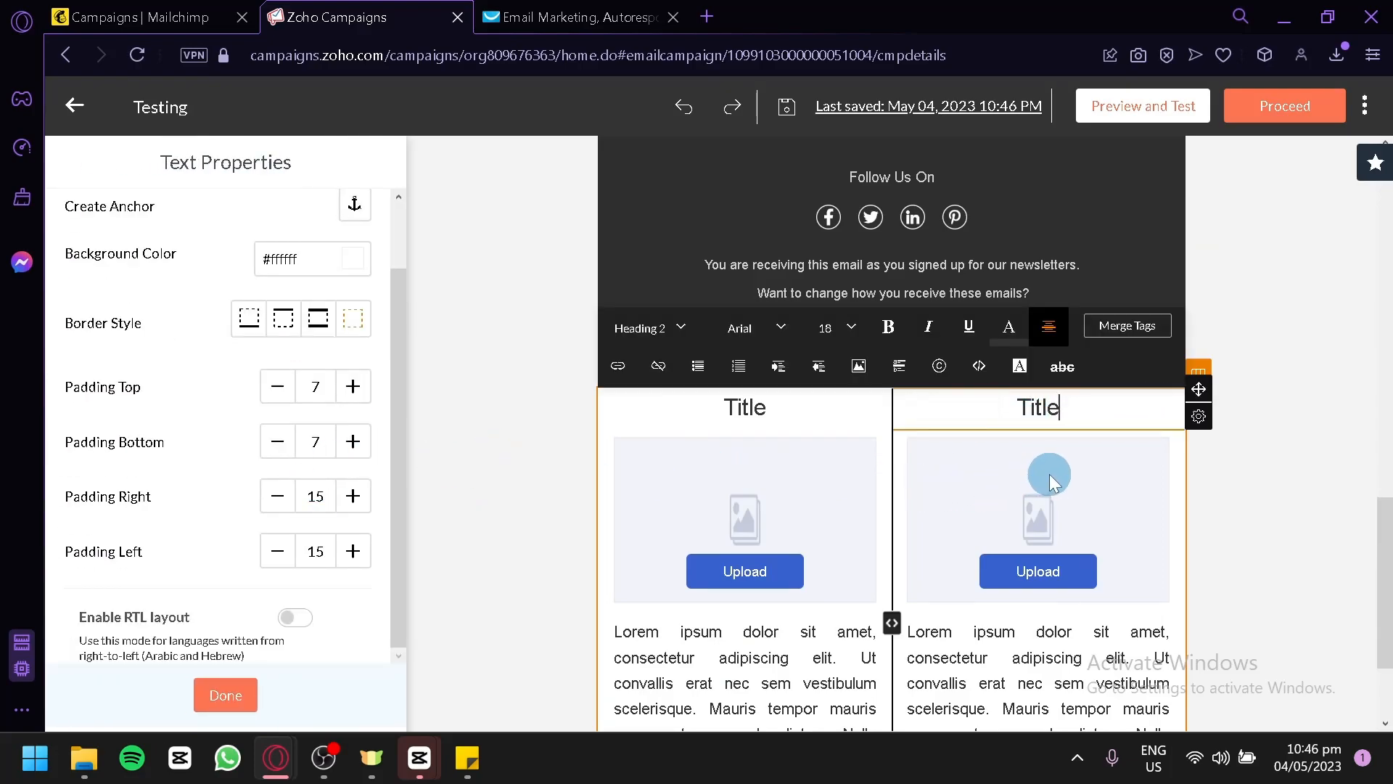
key("BackSpace")
key("BackSpace")
key("BackSpace")
key("BackSpace")
key("BackSpace")
left_click(1228, 498)
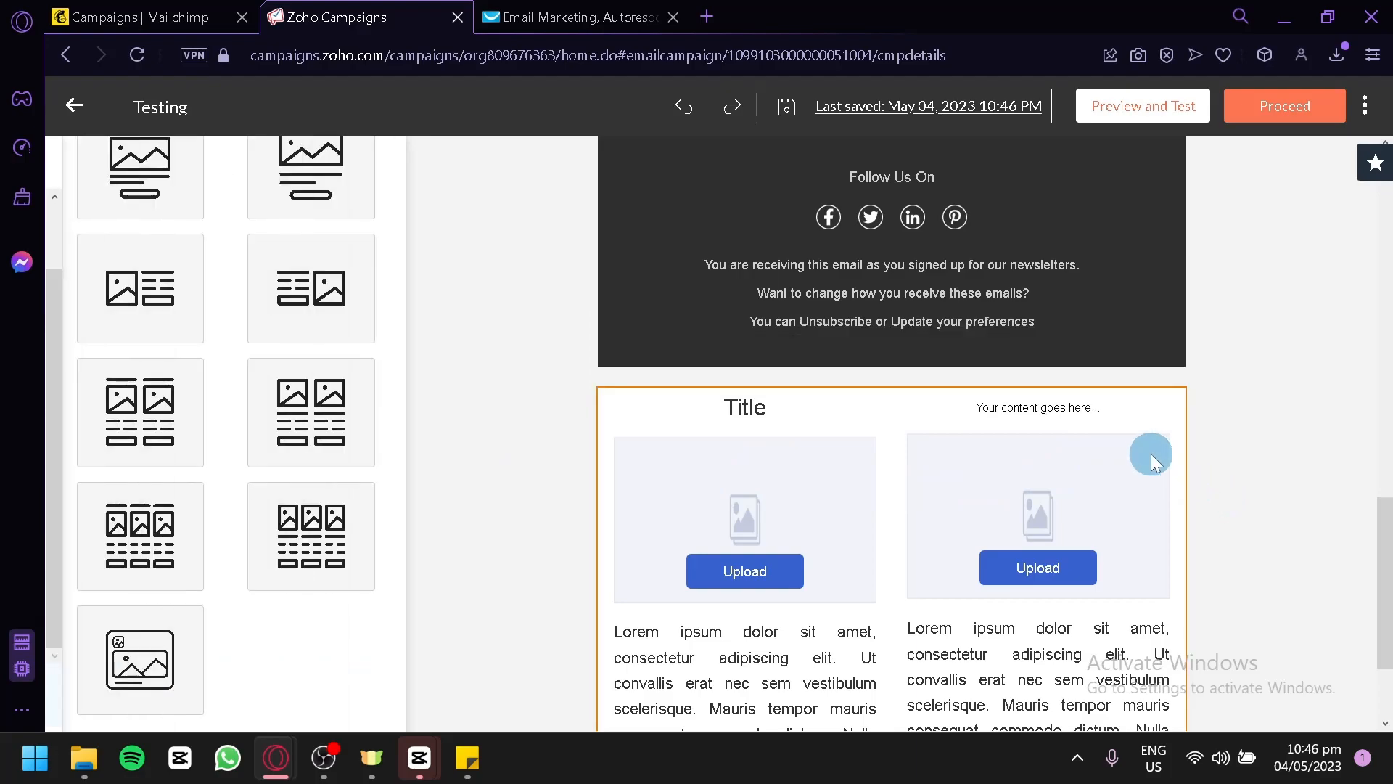
Delete the placeholder text component and the rest of the two-column layout below the email's footer.
left_click(1153, 453)
left_click(1155, 408)
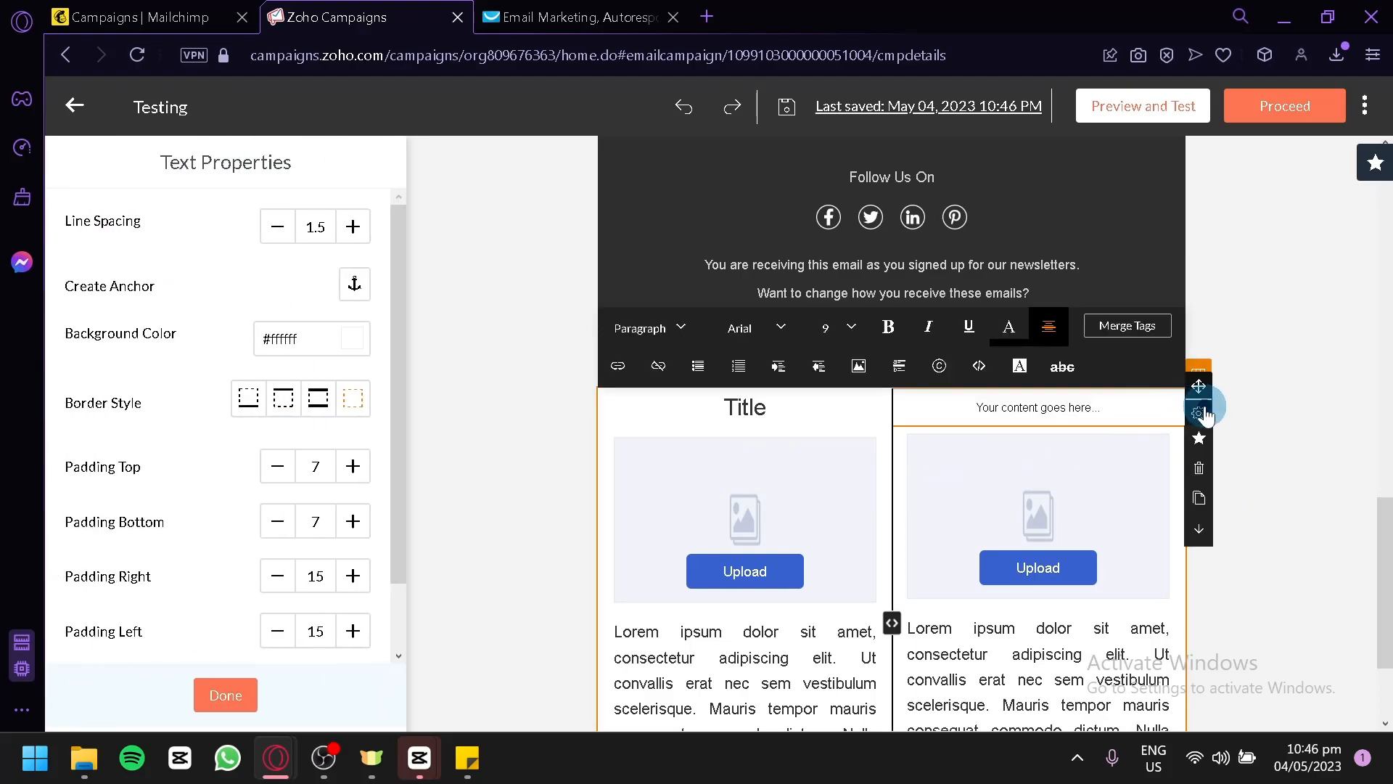
left_click(1199, 467)
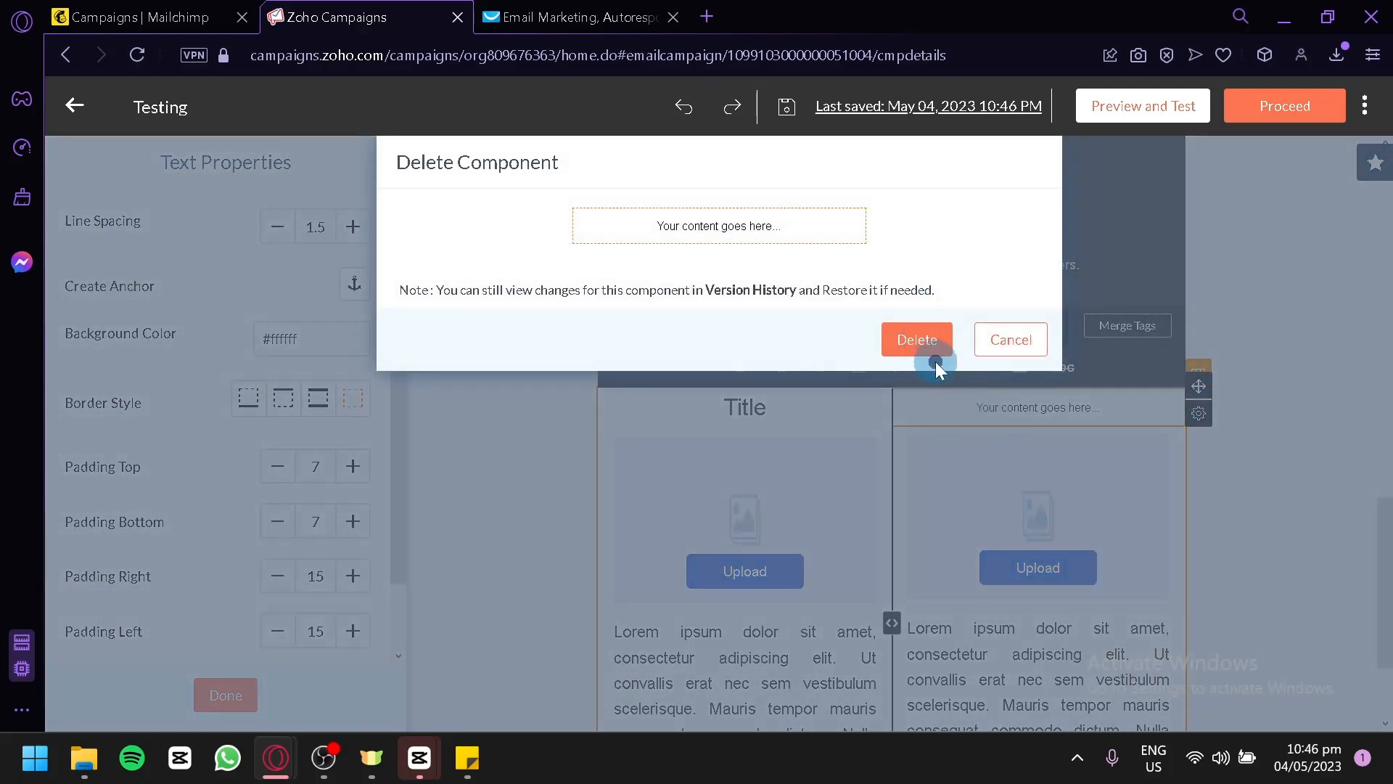
left_click(913, 344)
scroll(916, 443, "up", 2)
scroll(905, 473, "down", 2)
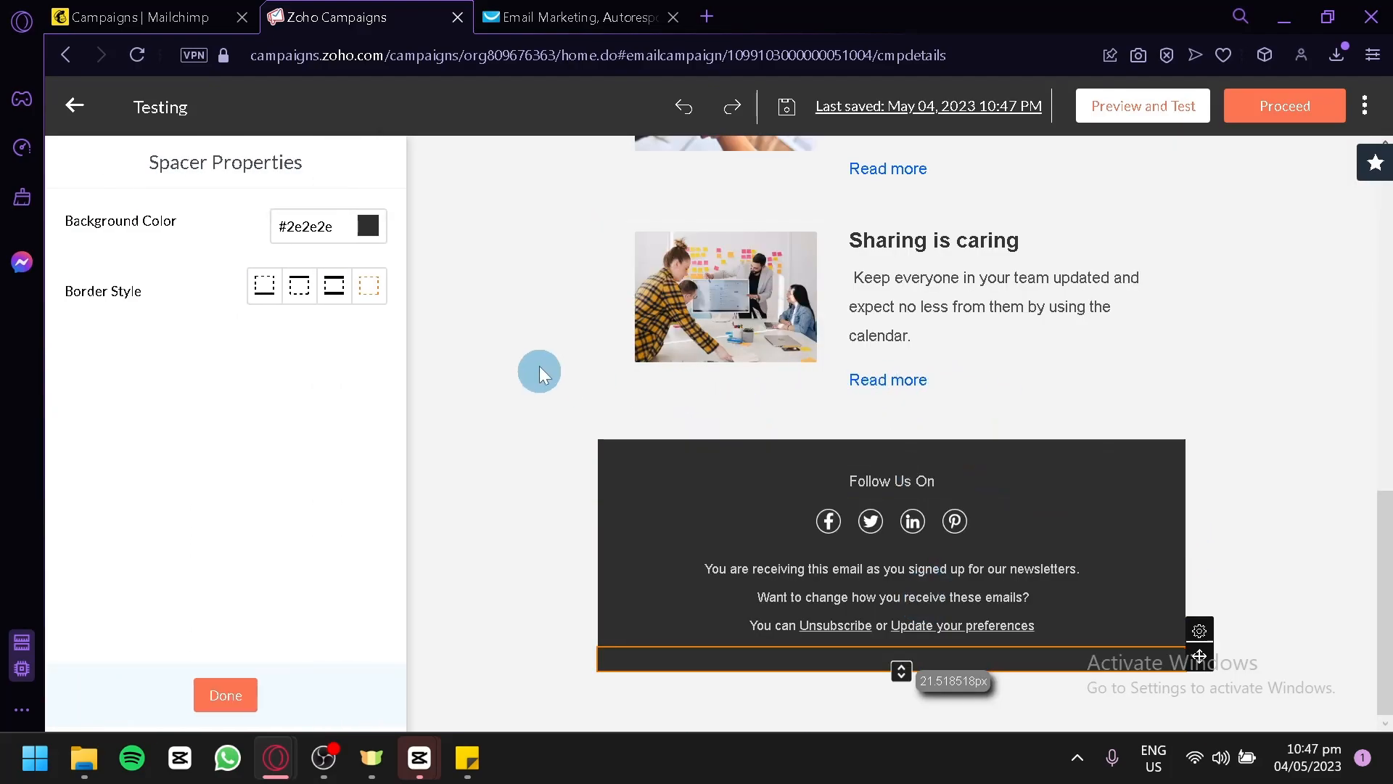
Examine the template's design settings for inner and outer colors, template width, outer border and RTL layout.
left_click(477, 347)
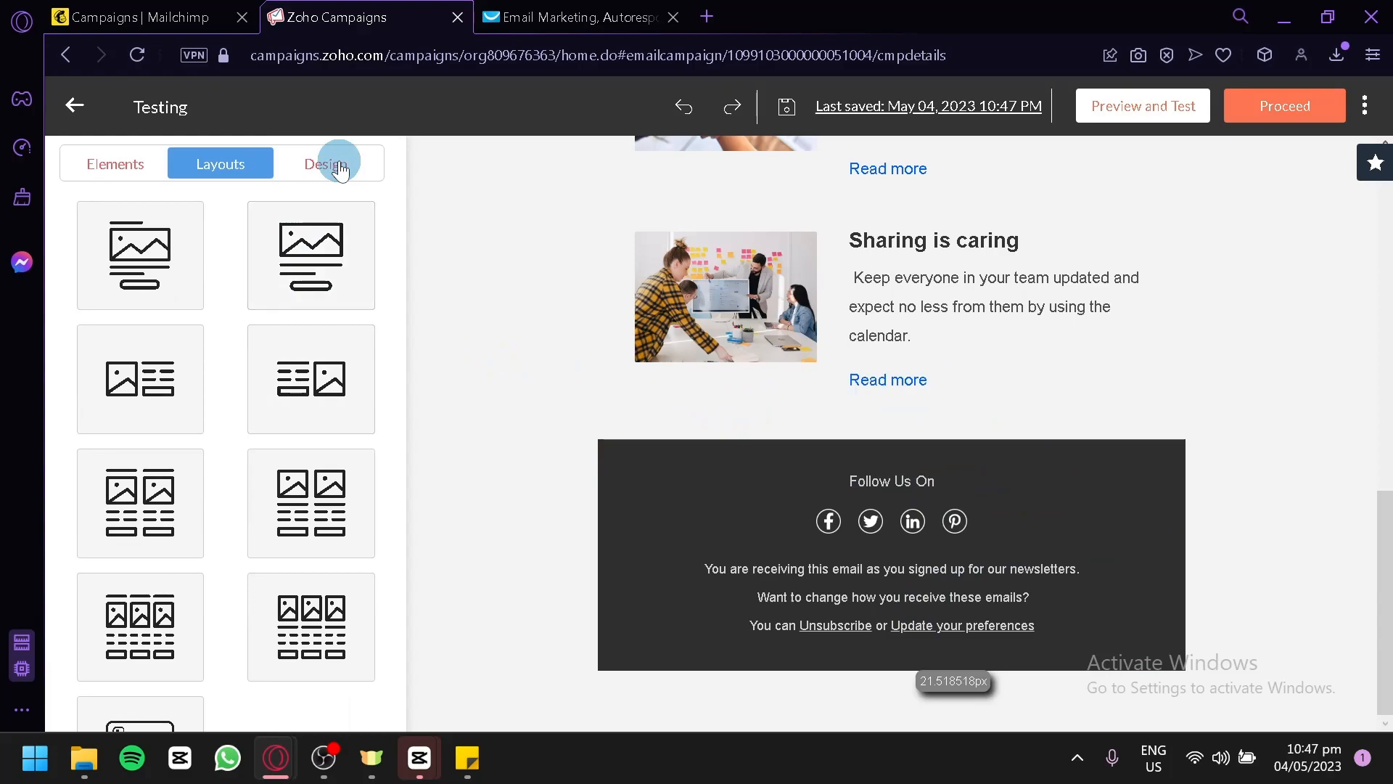
left_click(339, 161)
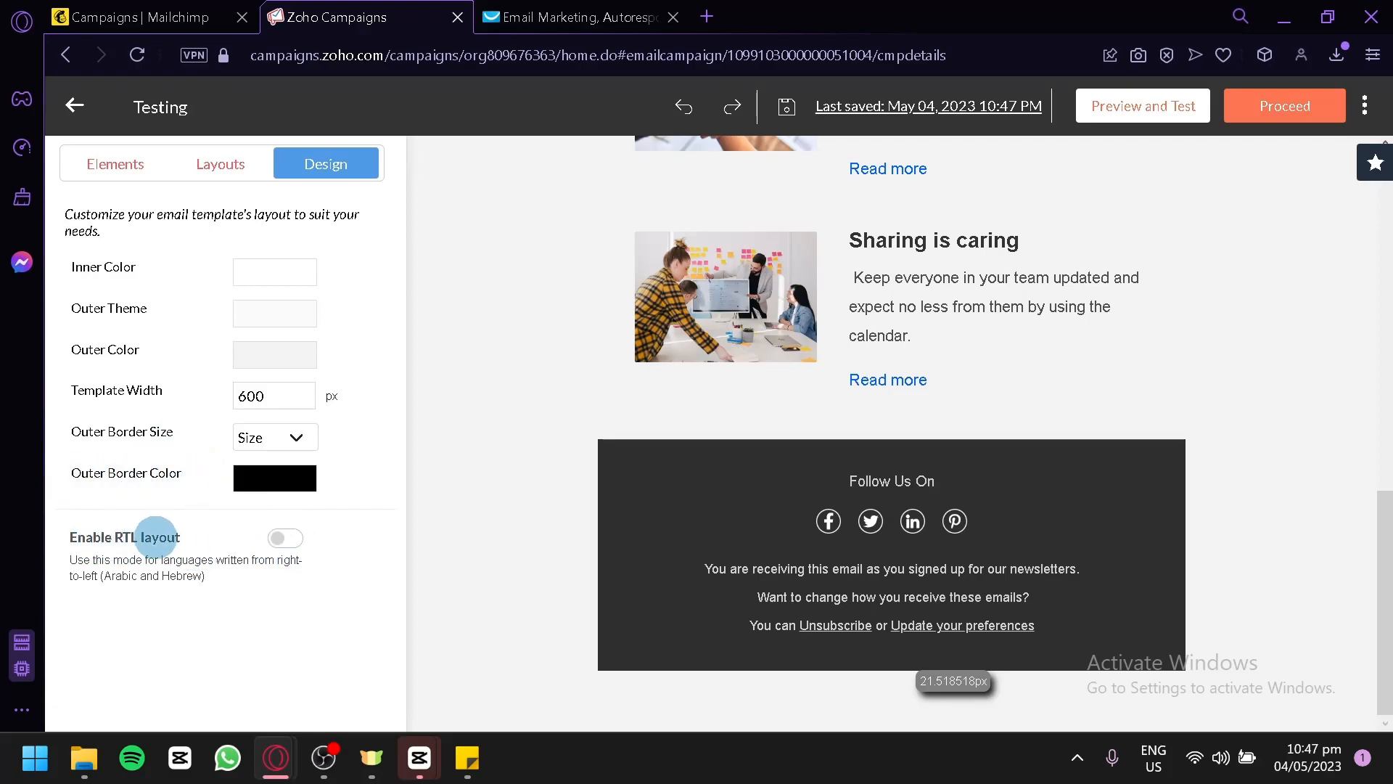
scroll(578, 386, "up", 10)
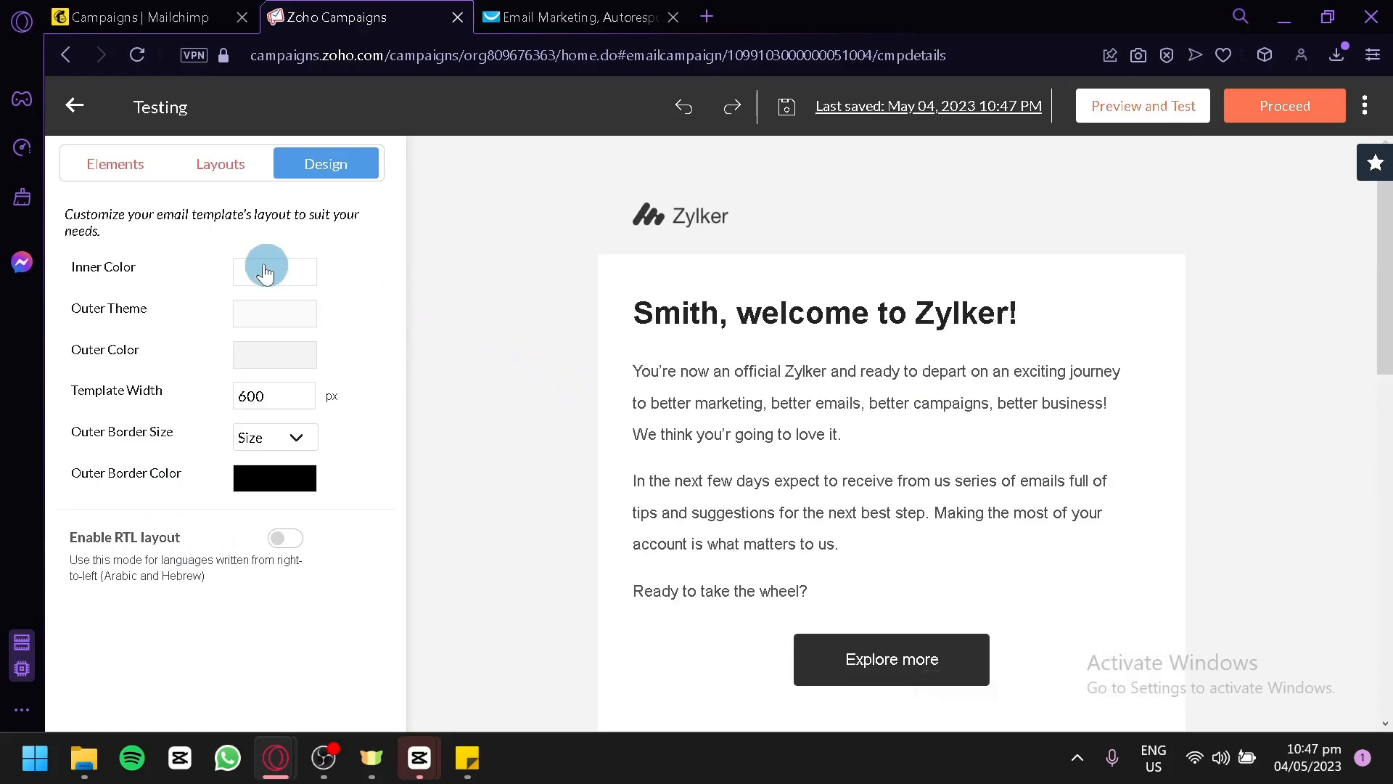
Insert the letters "zdsad" before the last letter of the name in the email's welcome heading.
left_click(110, 163)
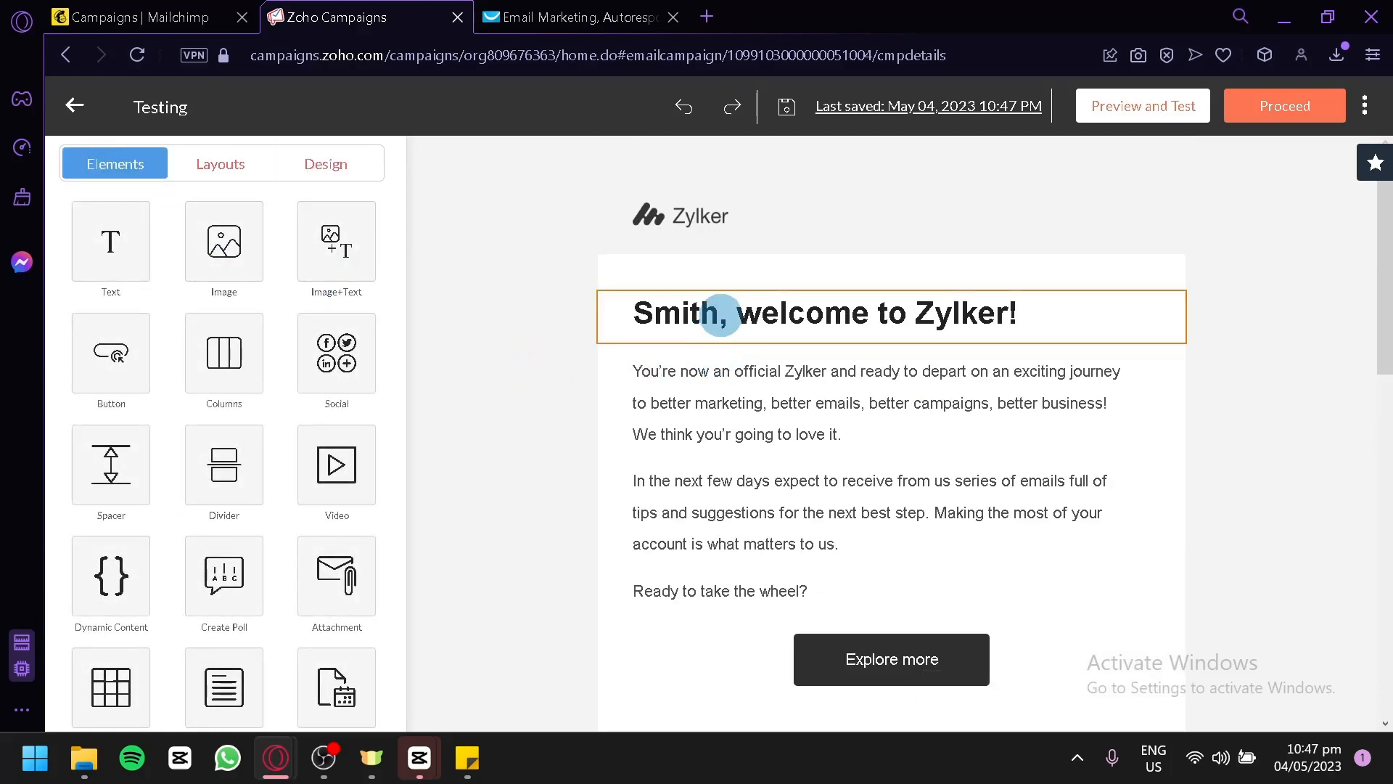
left_click(719, 316)
left_click_drag(1043, 331, 559, 296)
left_click(553, 297)
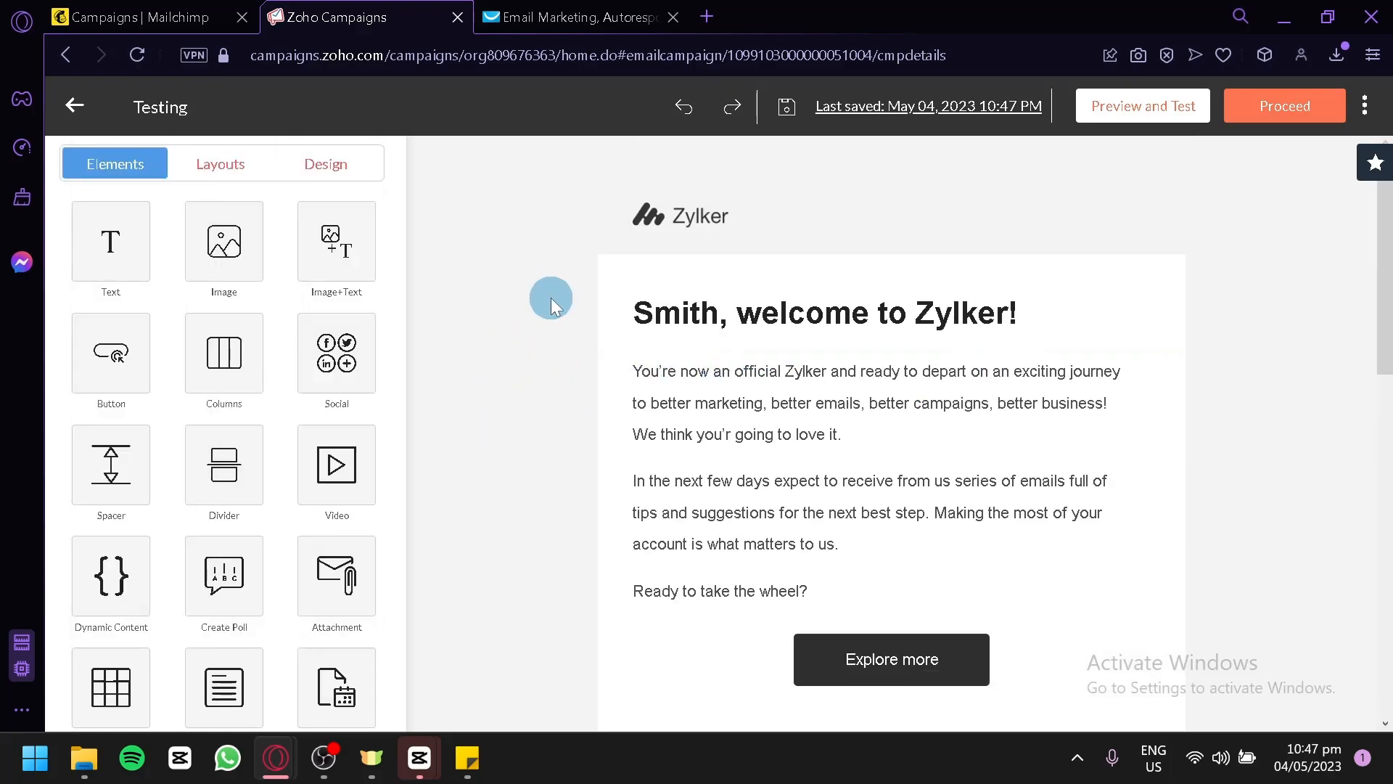
left_click(698, 308)
type("zdsad")
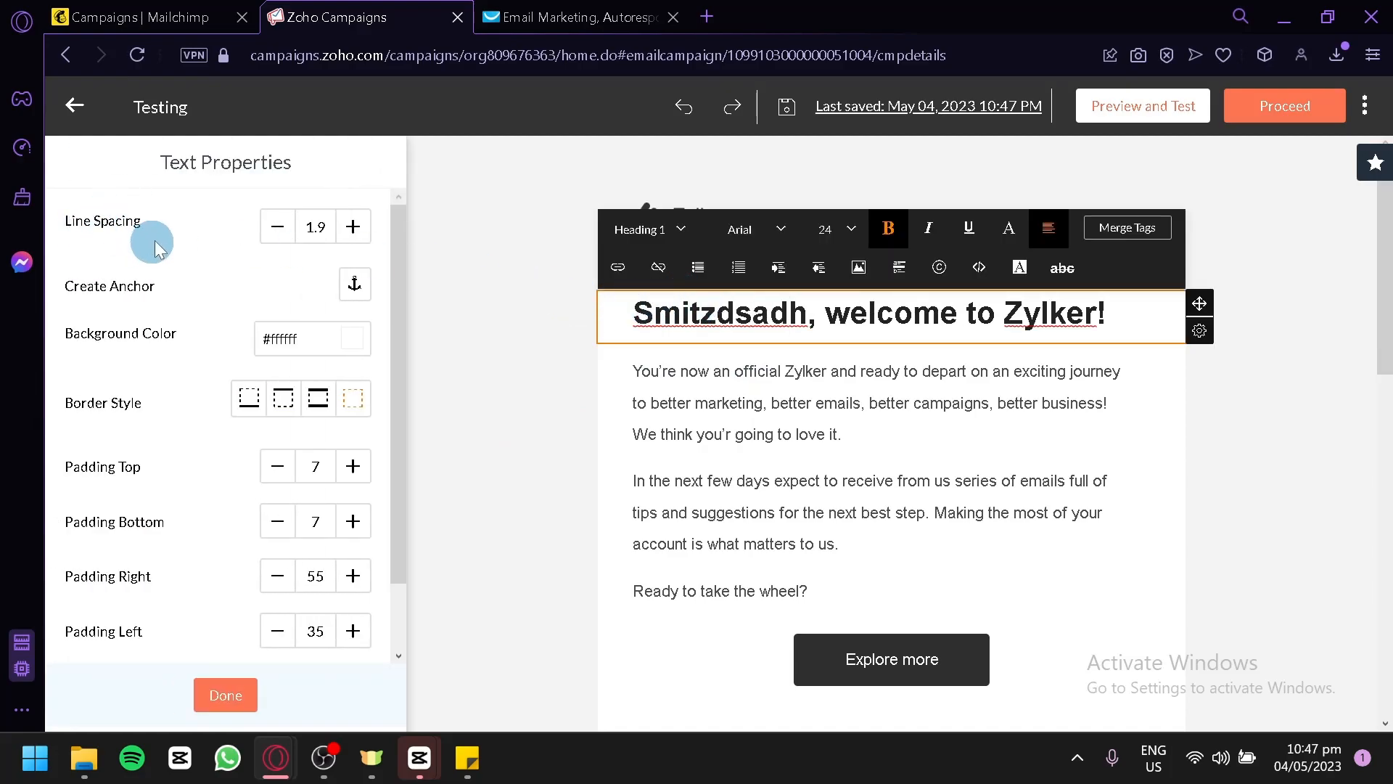
scroll(225, 385, "down", 1)
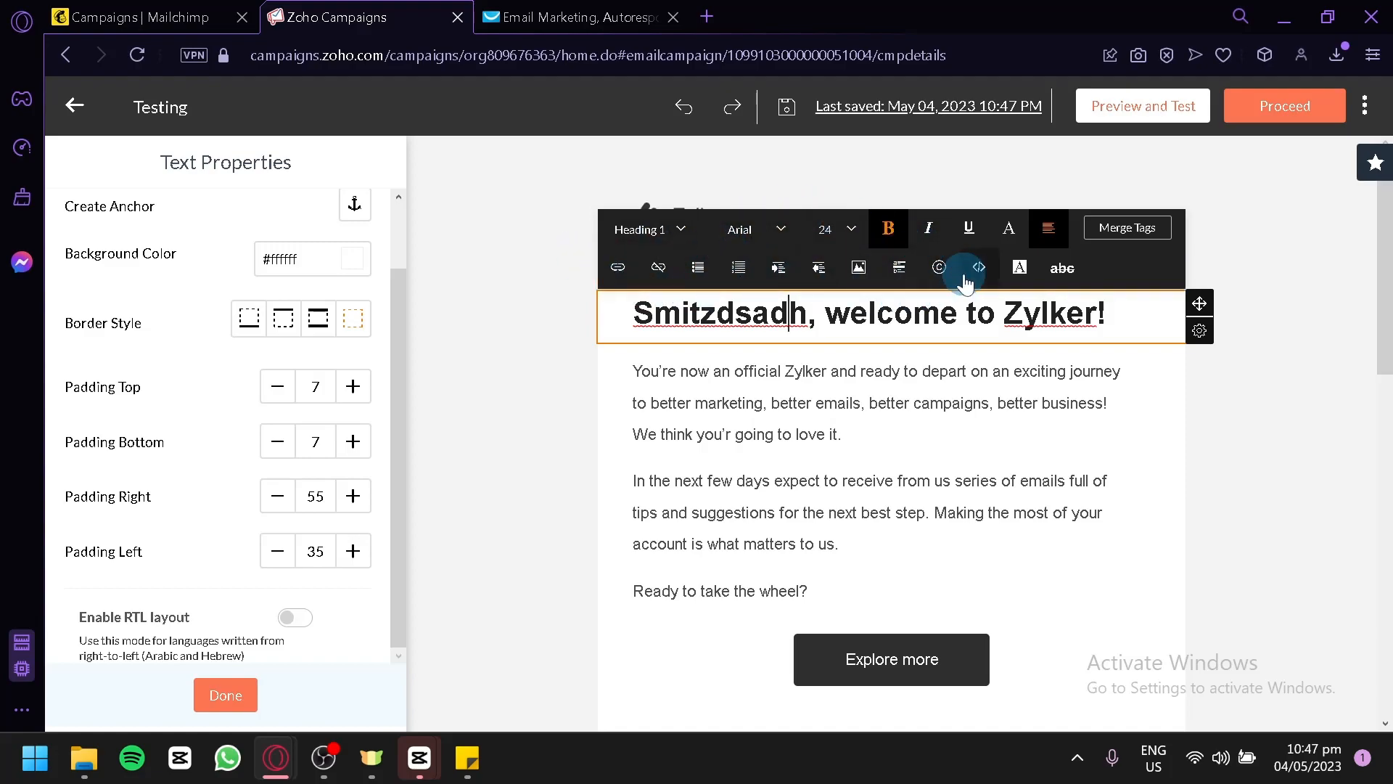
left_click(1282, 303)
Check the edited email content and proceed to the Testing campaign's details page.
scroll(1210, 356, "down", 2)
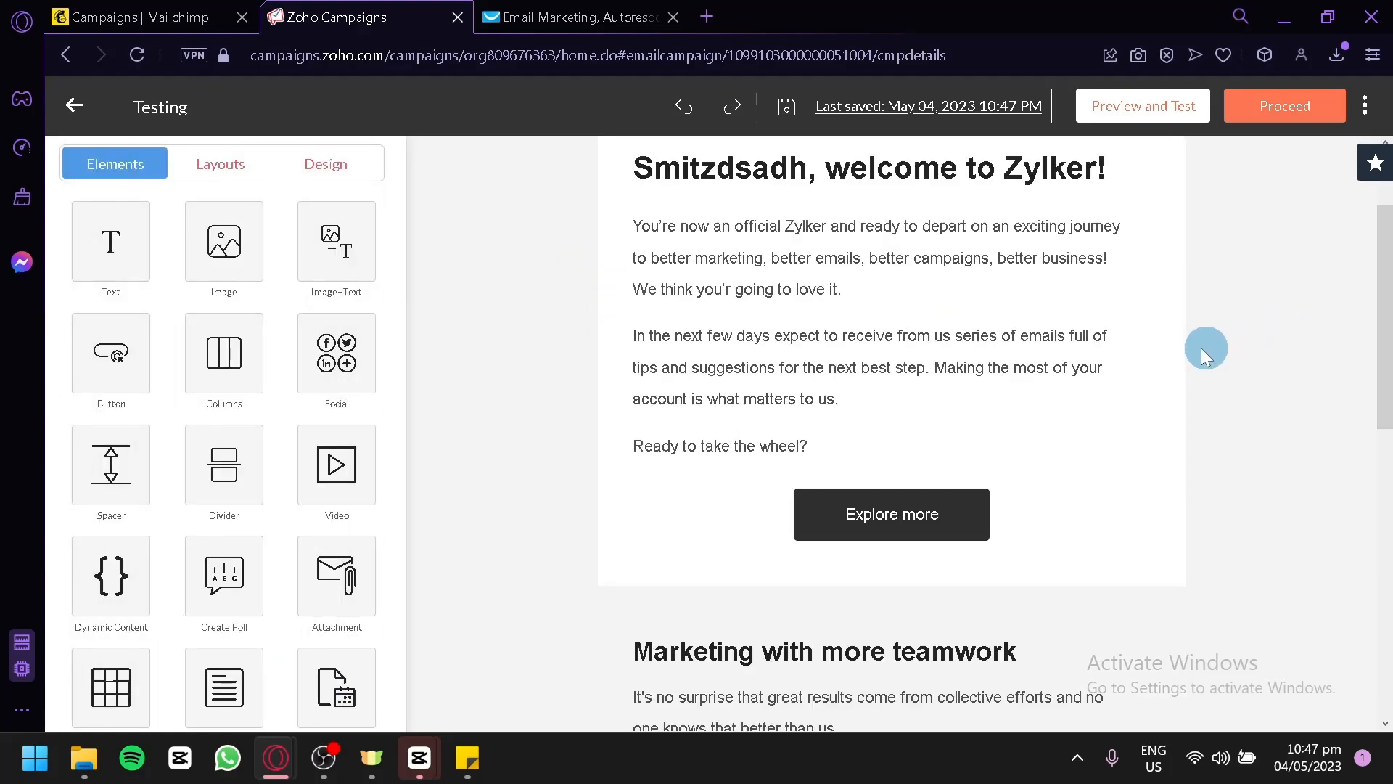
scroll(1209, 356, "down", 10)
scroll(1125, 368, "up", 15)
left_click(1259, 113)
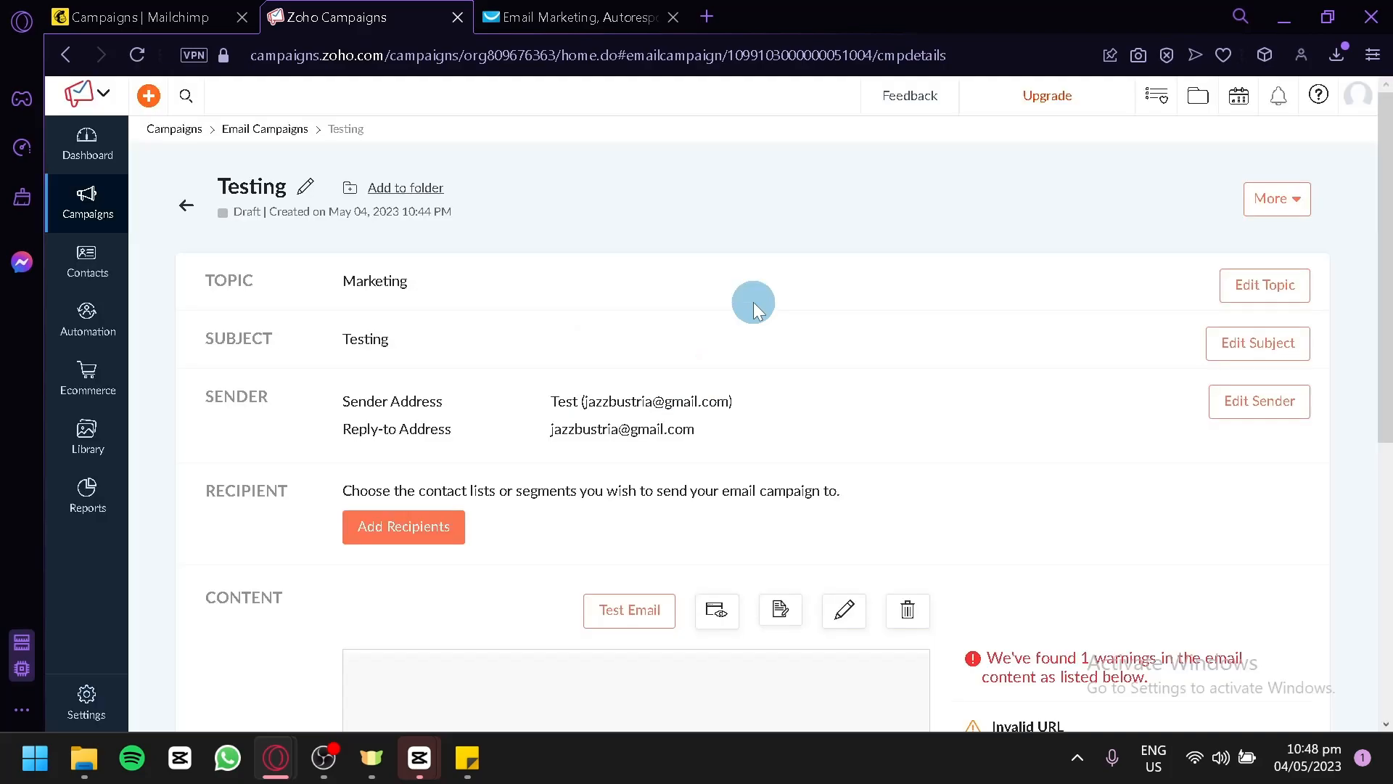
Review the Testing campaign's details, including recipients, content warnings, header and footer theme, and social share.
scroll(758, 312, "down", 2)
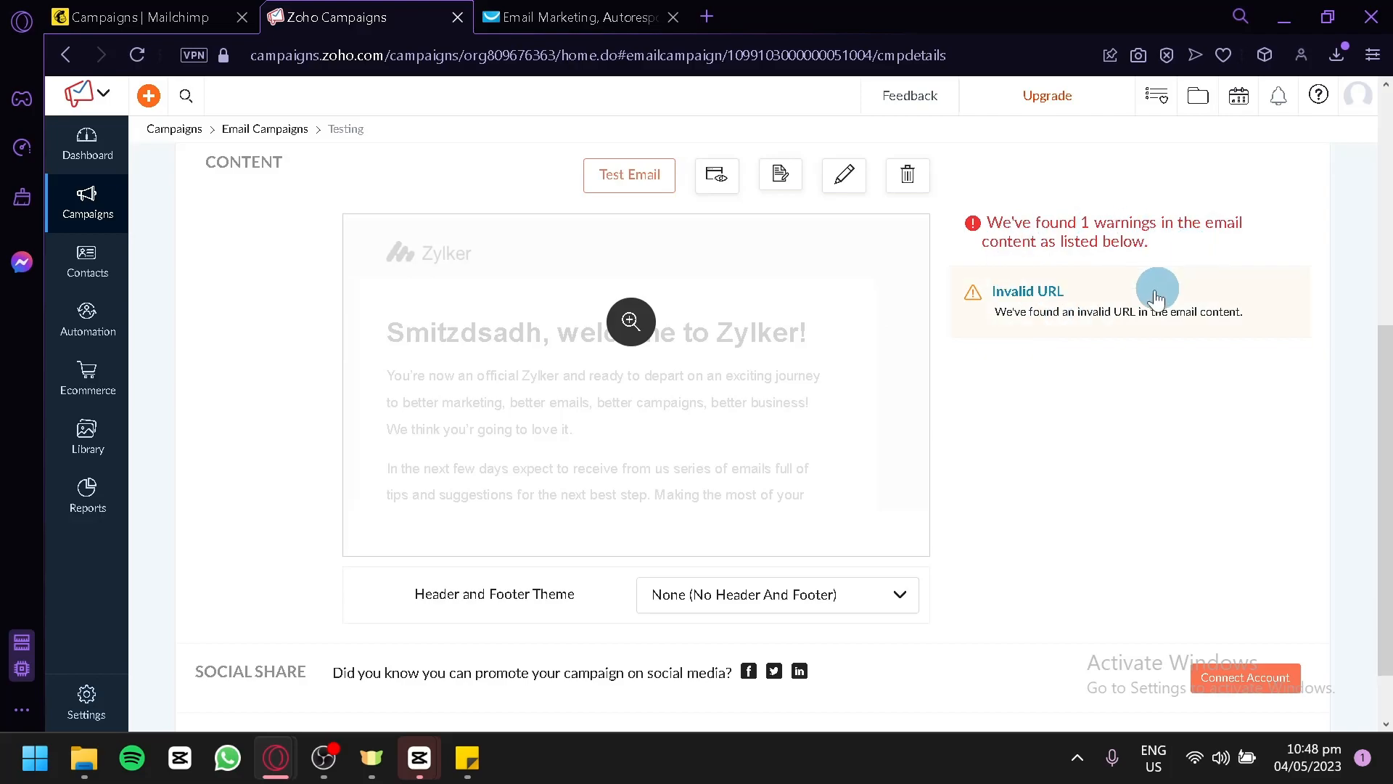
scroll(1069, 398, "up", 2)
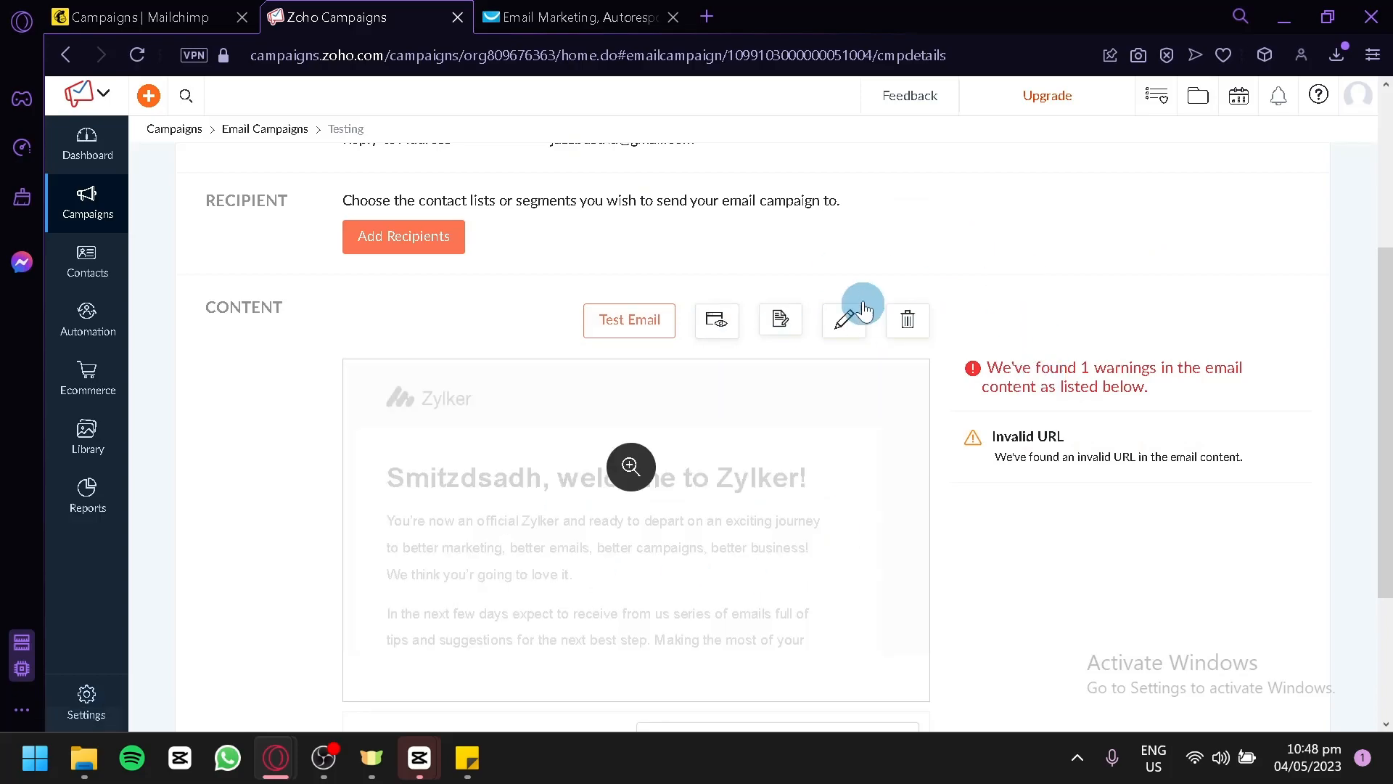
scroll(1159, 446, "down", 3)
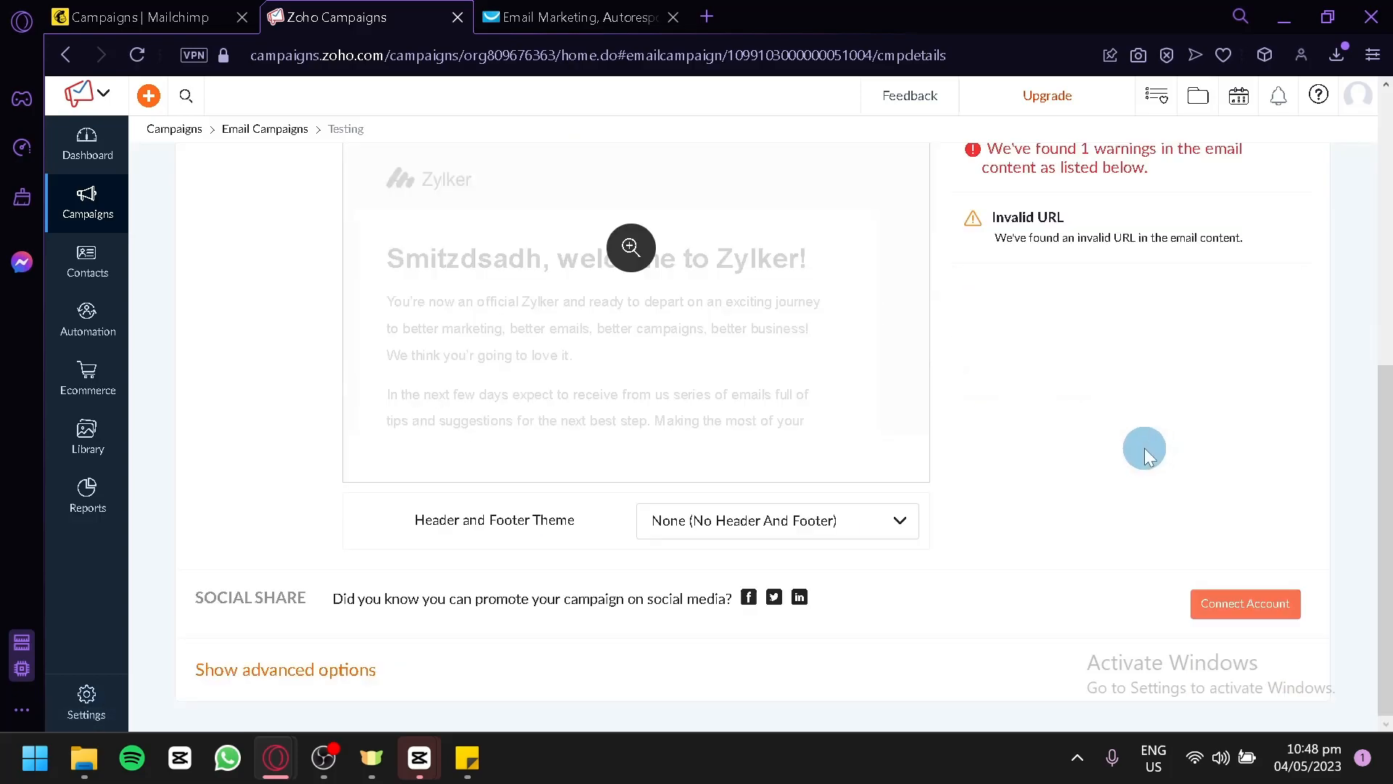
scroll(1140, 447, "up", 7)
scroll(1124, 438, "down", 7)
scroll(1072, 438, "up", 7)
scroll(1069, 441, "down", 7)
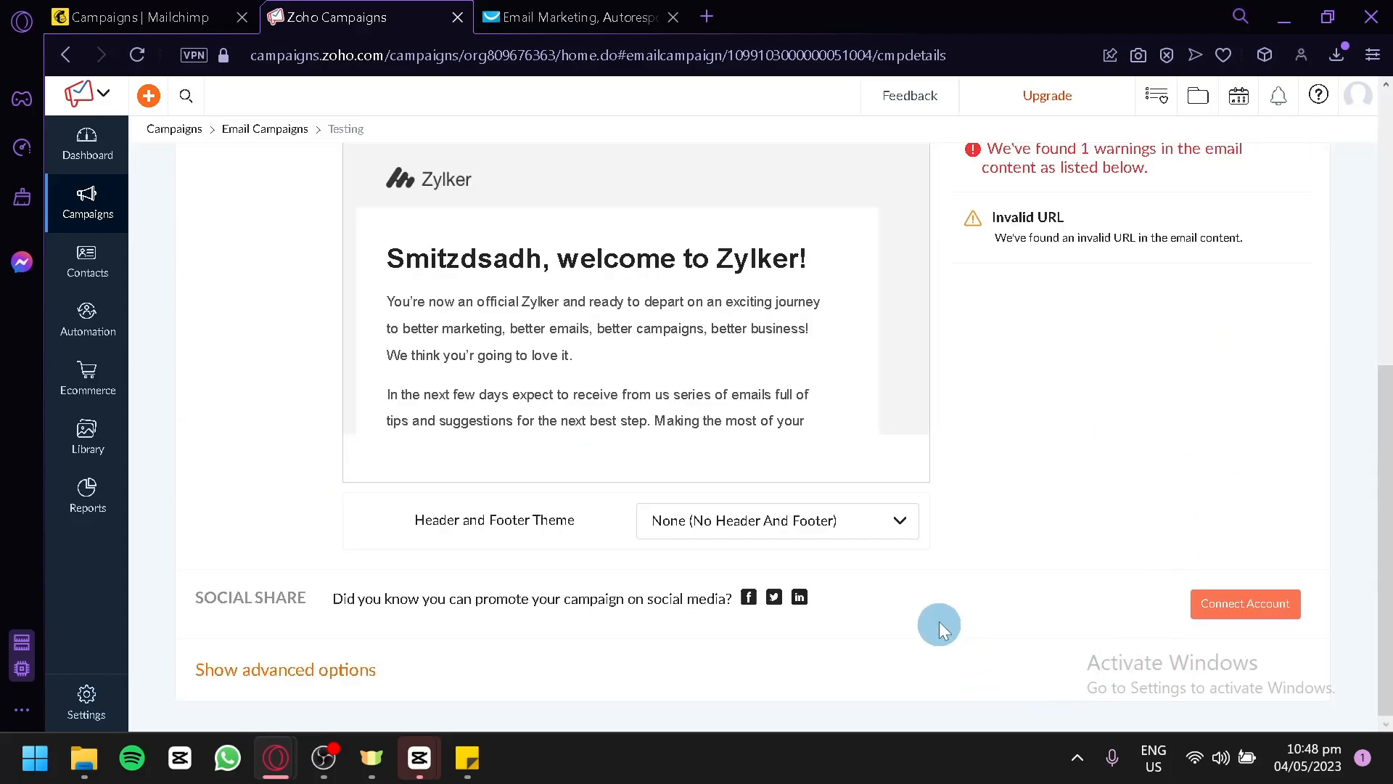
scroll(412, 519, "up", 3)
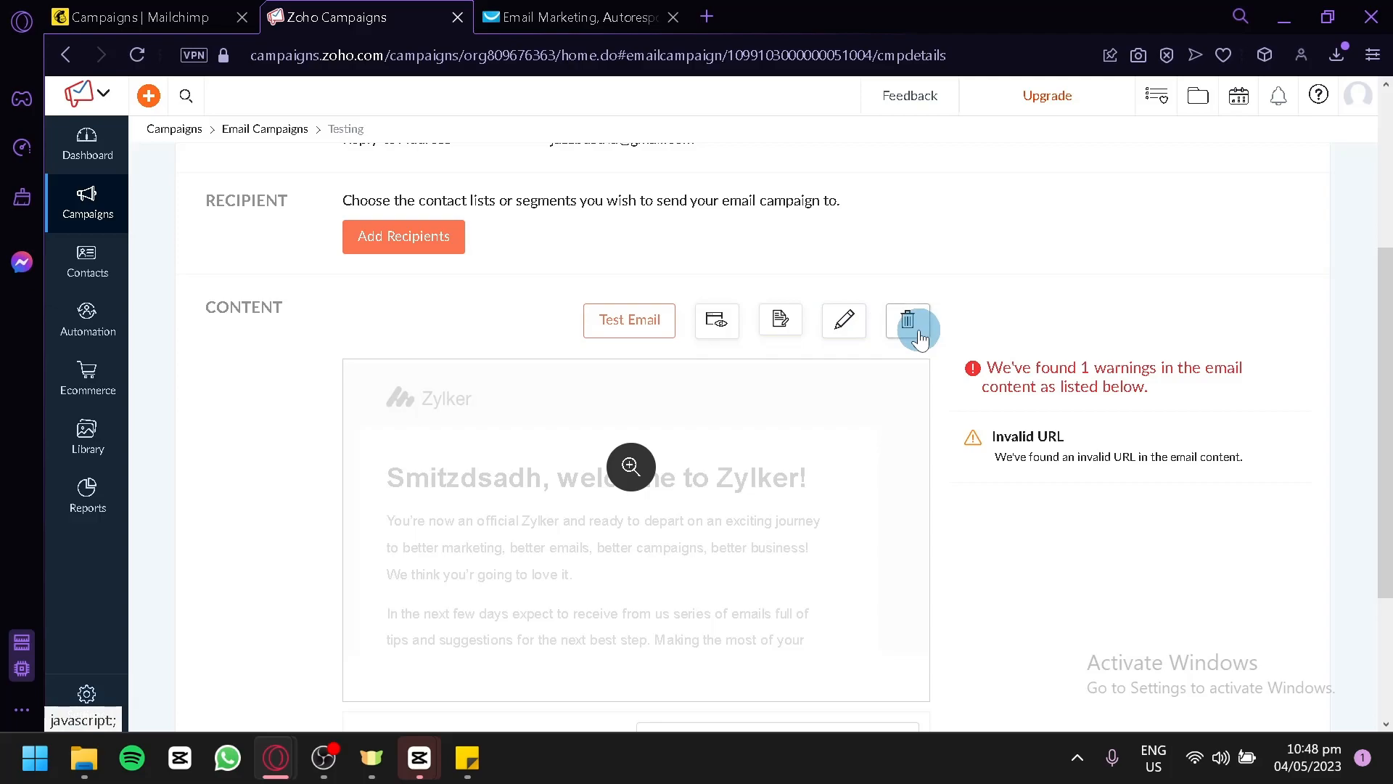
scroll(797, 351, "up", 4)
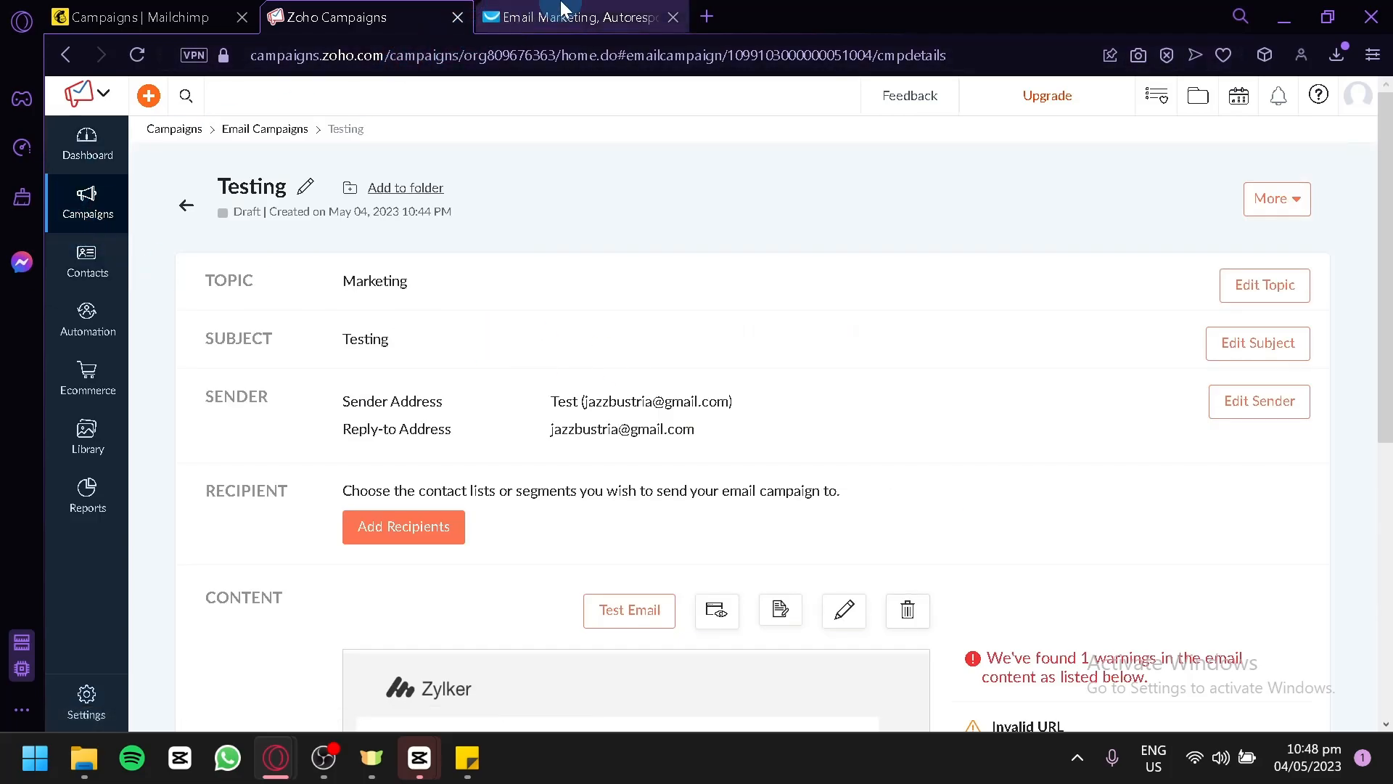
Switch to GetResponse and examine the quick actions and widgets on its dashboard.
left_click(541, 14)
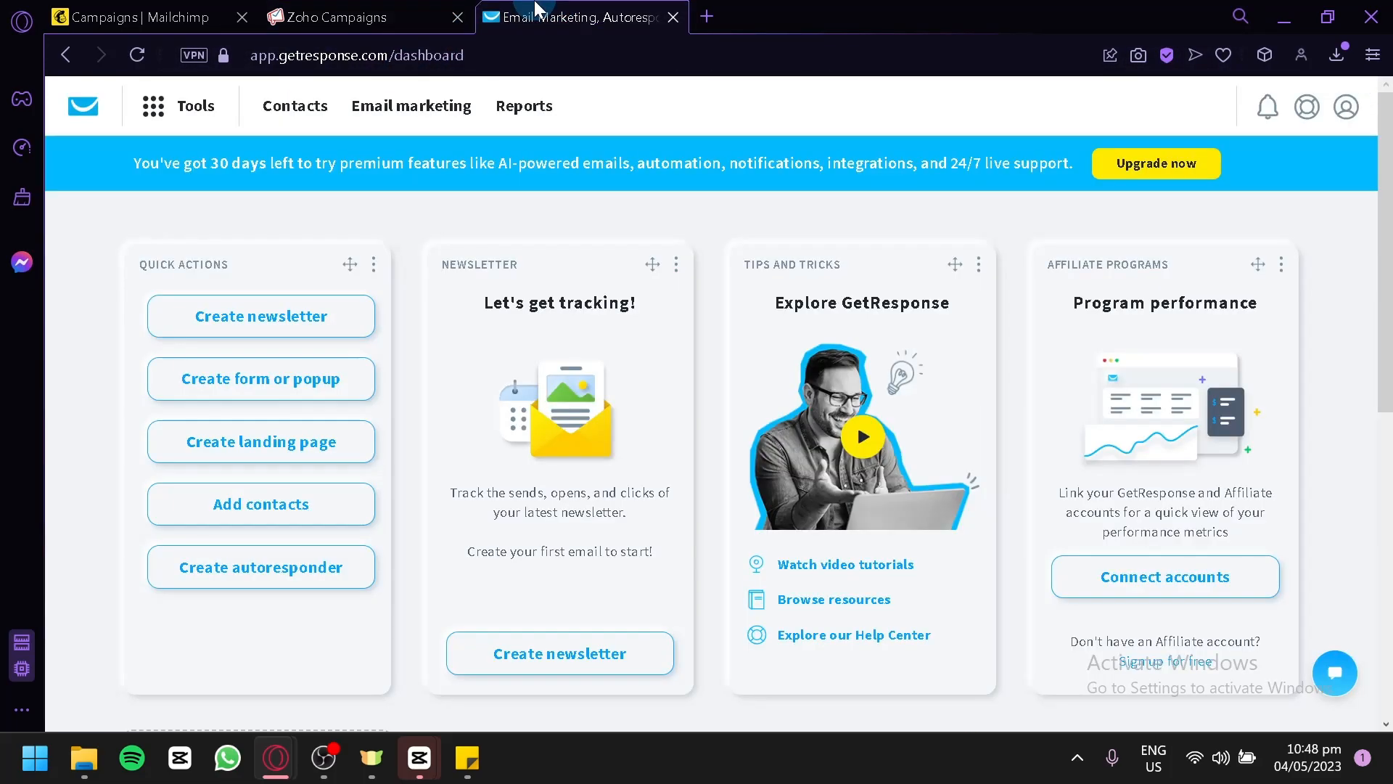
scroll(376, 249, "down", 10)
scroll(376, 249, "up", 10)
left_click(375, 255)
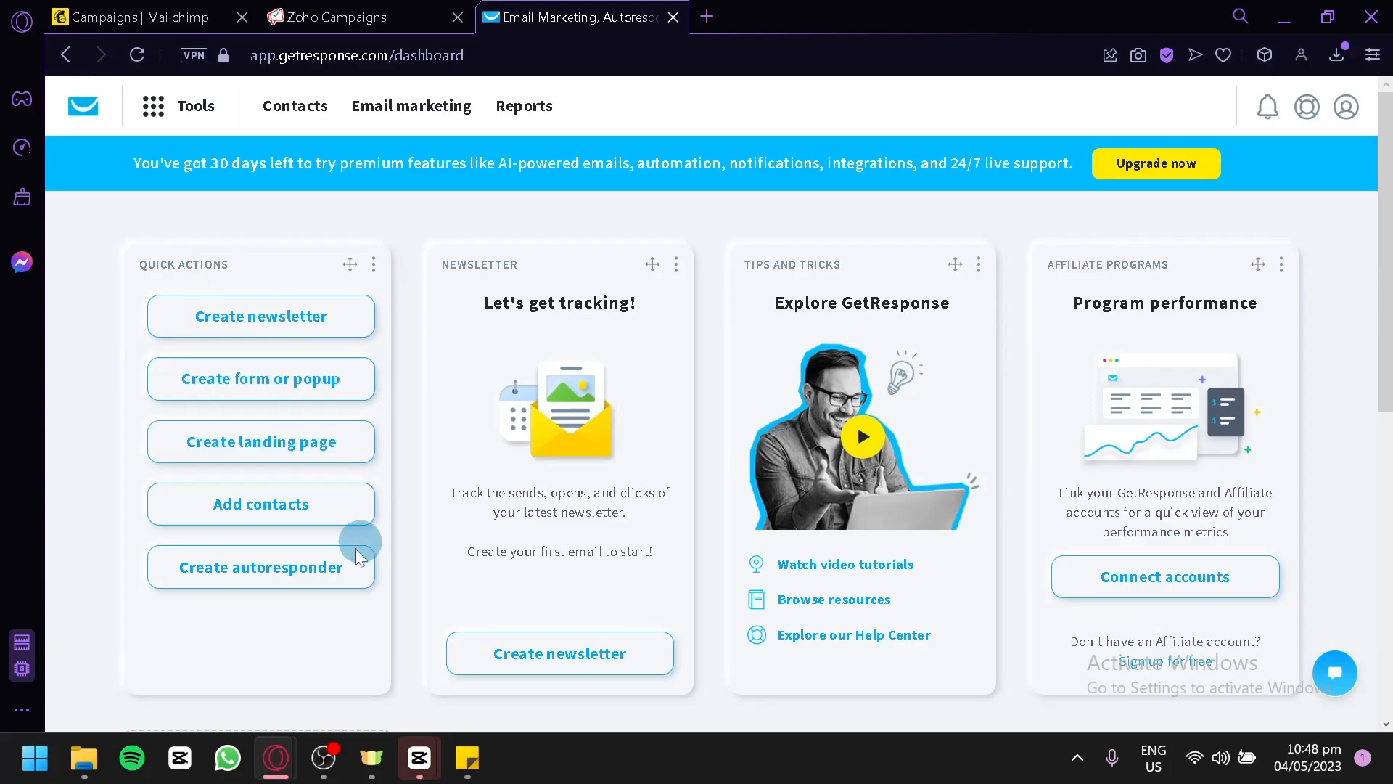
left_click(262, 573)
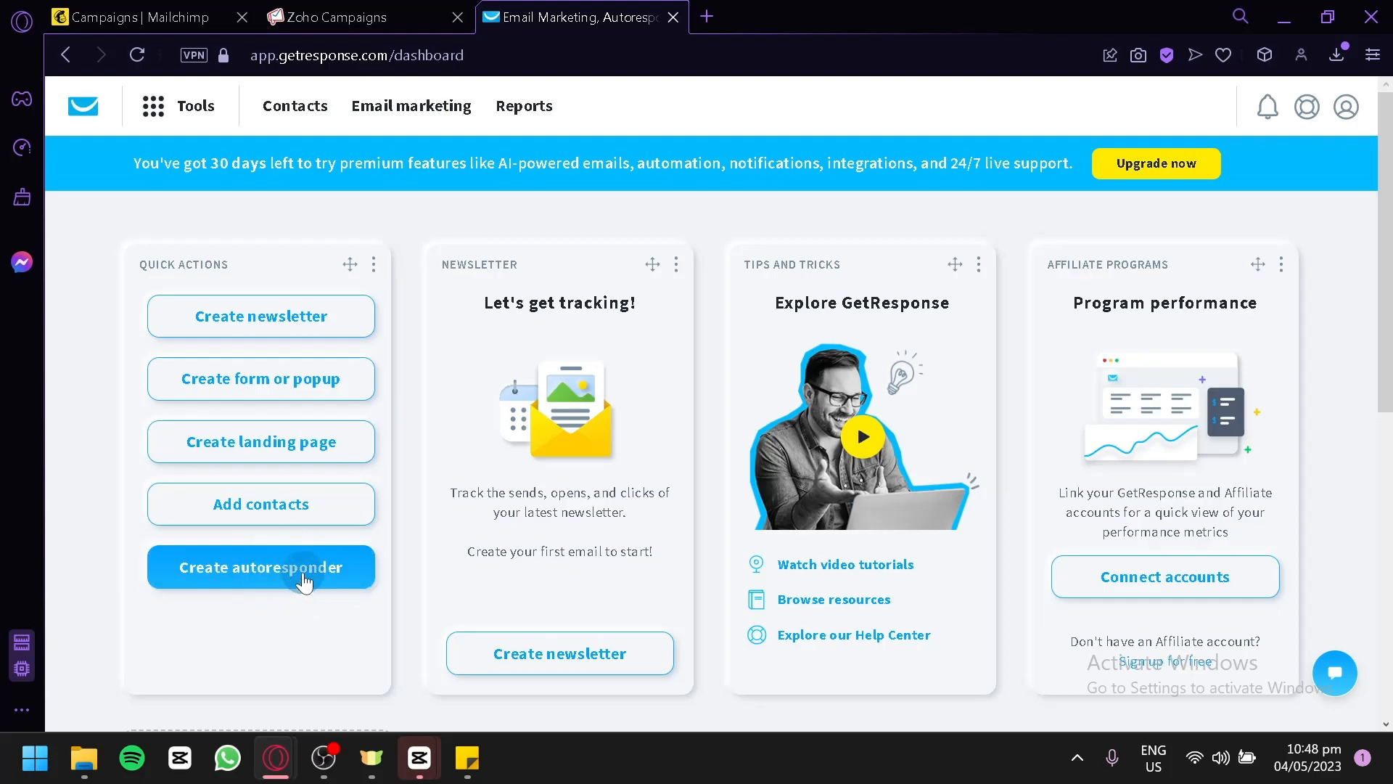
Create a newsletter from the email marketing area, choosing to build the email by myself.
left_click(383, 104)
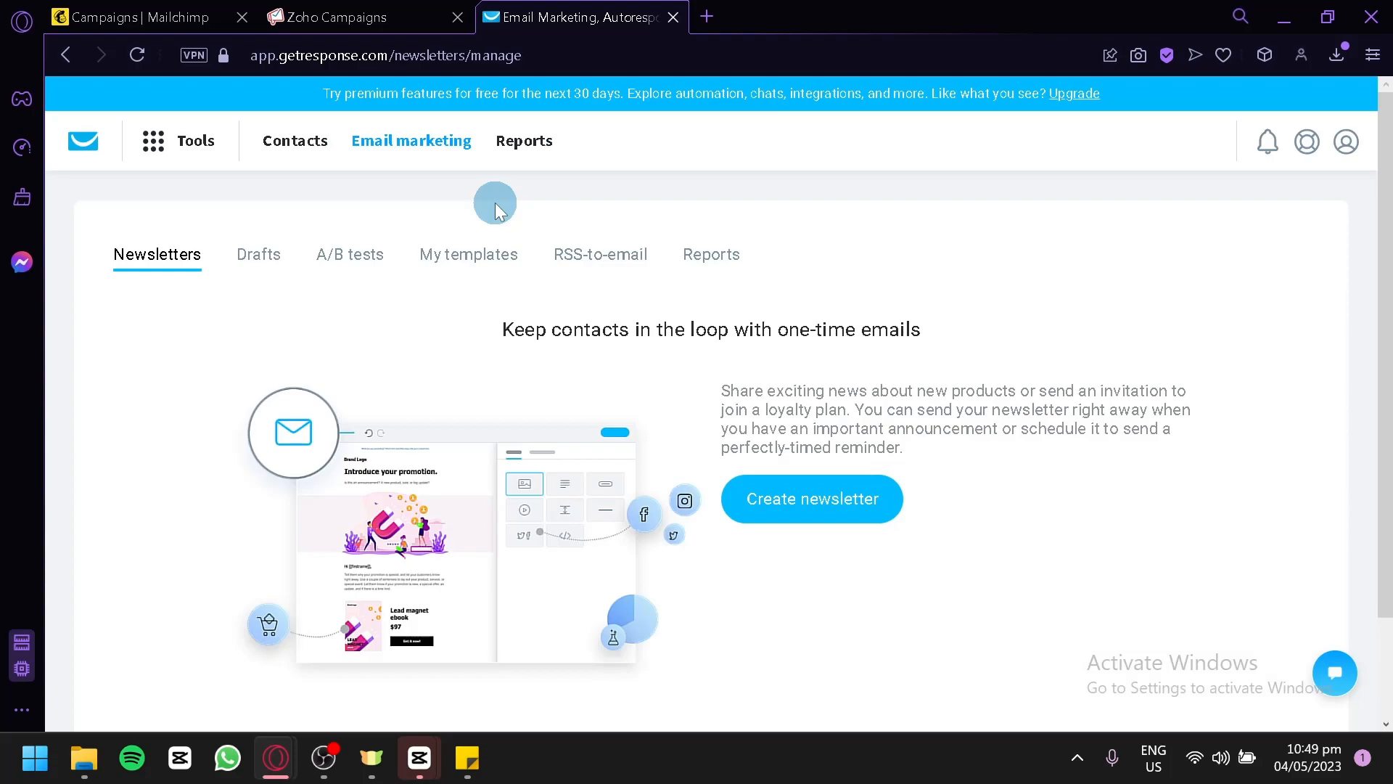
left_click(771, 498)
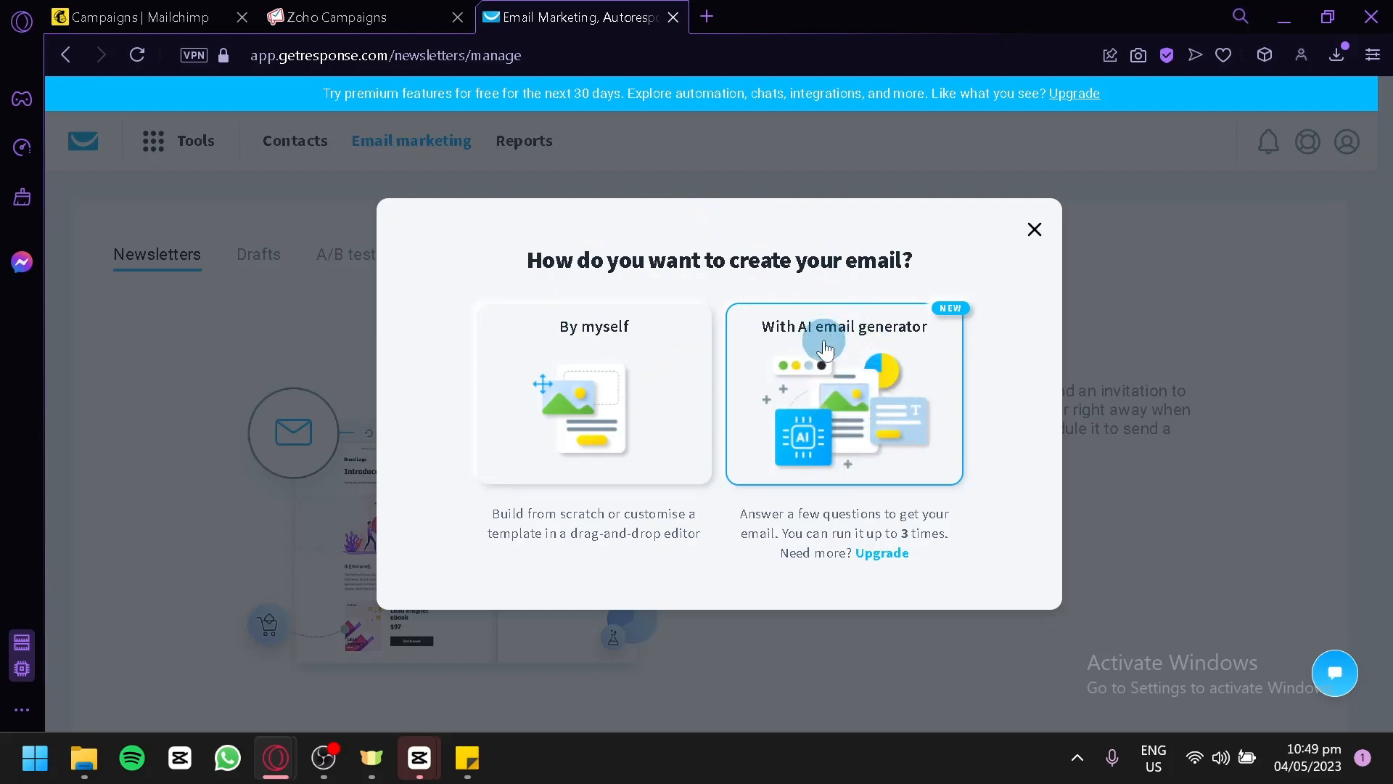
left_click(656, 355)
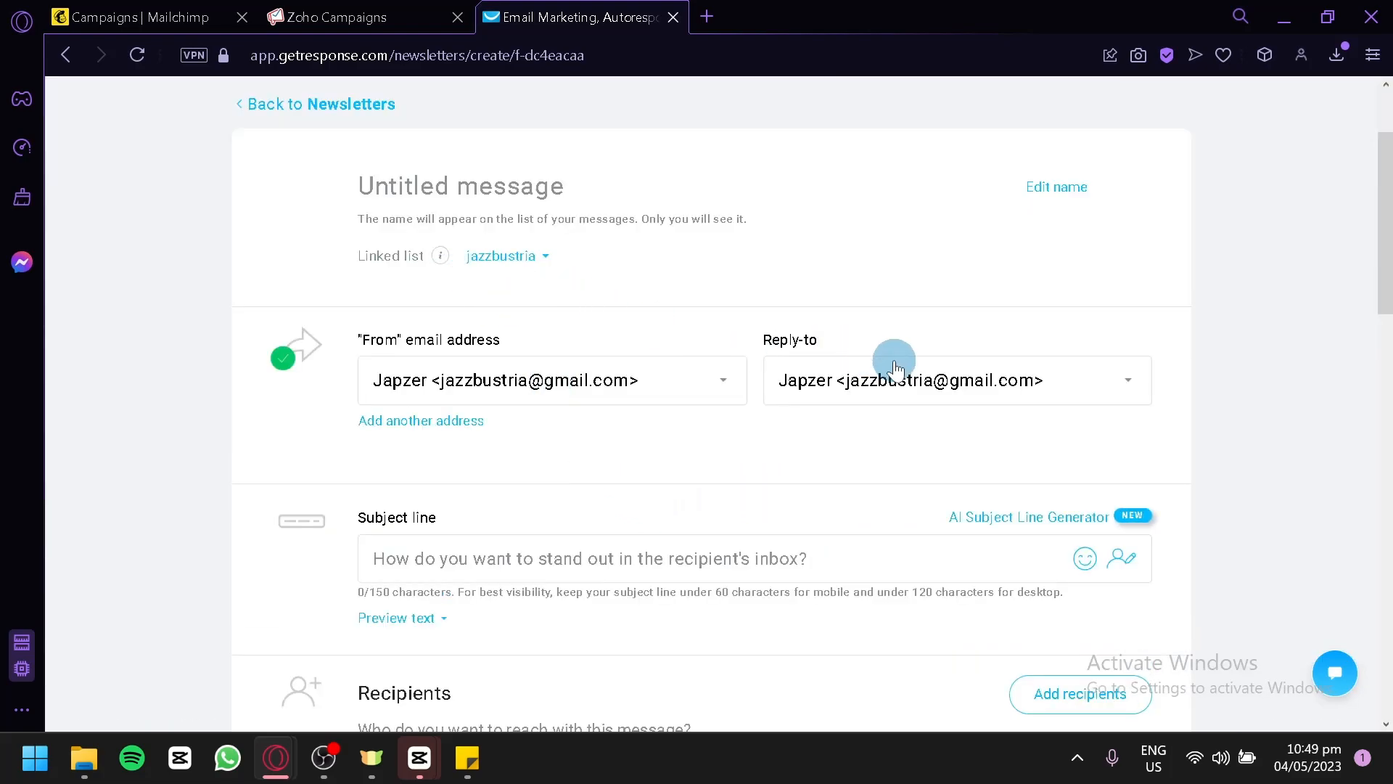
Go through the newsletter's subject, recipients and content sections and start designing its message.
scroll(428, 472, "down", 2)
scroll(434, 356, "down", 4)
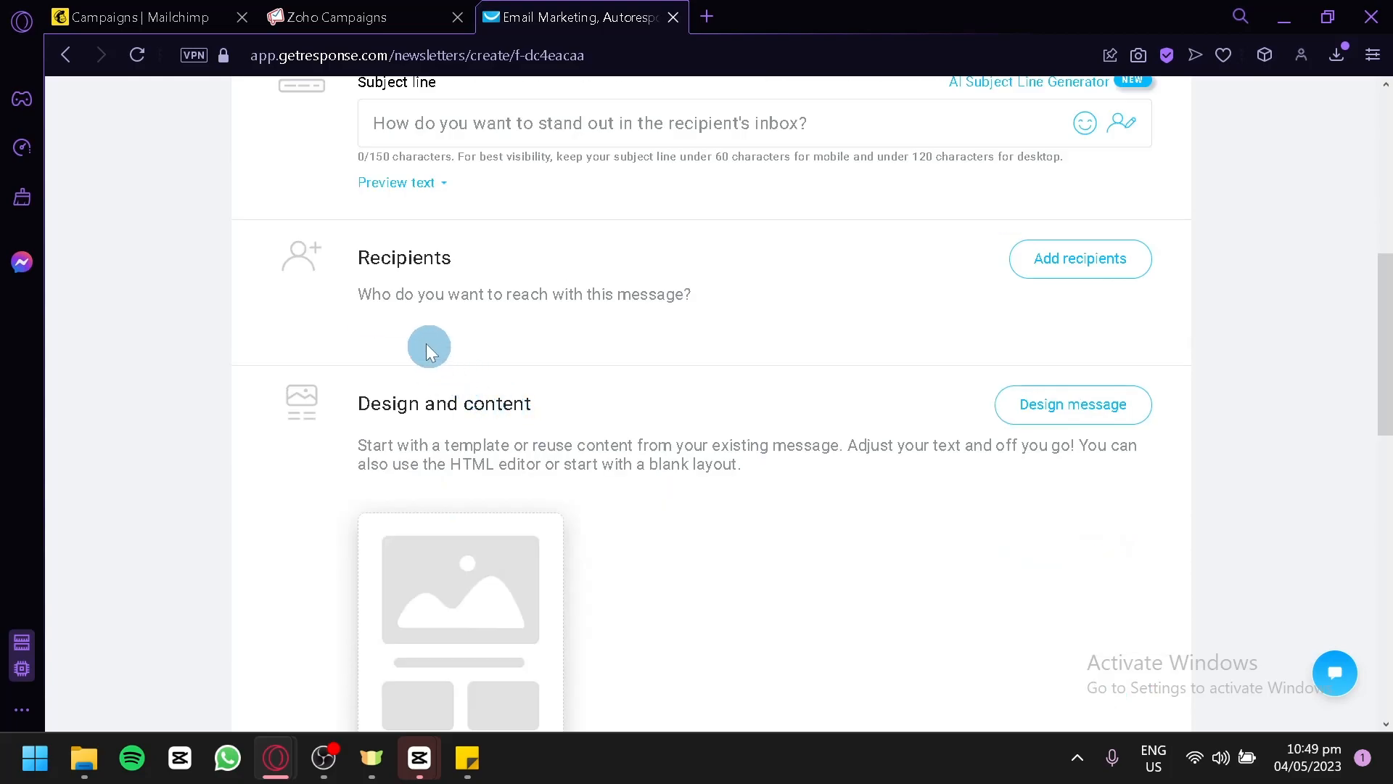
scroll(705, 351, "down", 2)
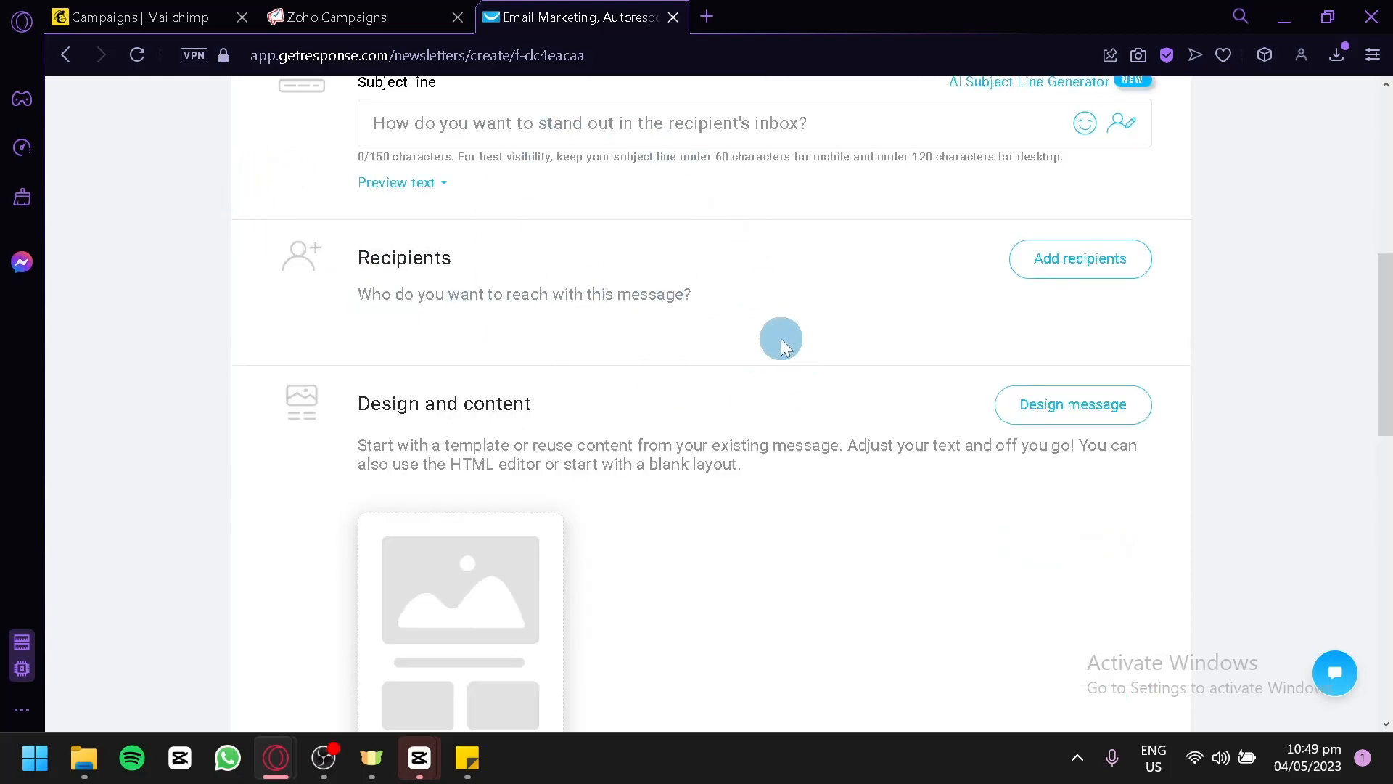
scroll(784, 342, "down", 3)
mouse_move(451, 351)
left_click(493, 396)
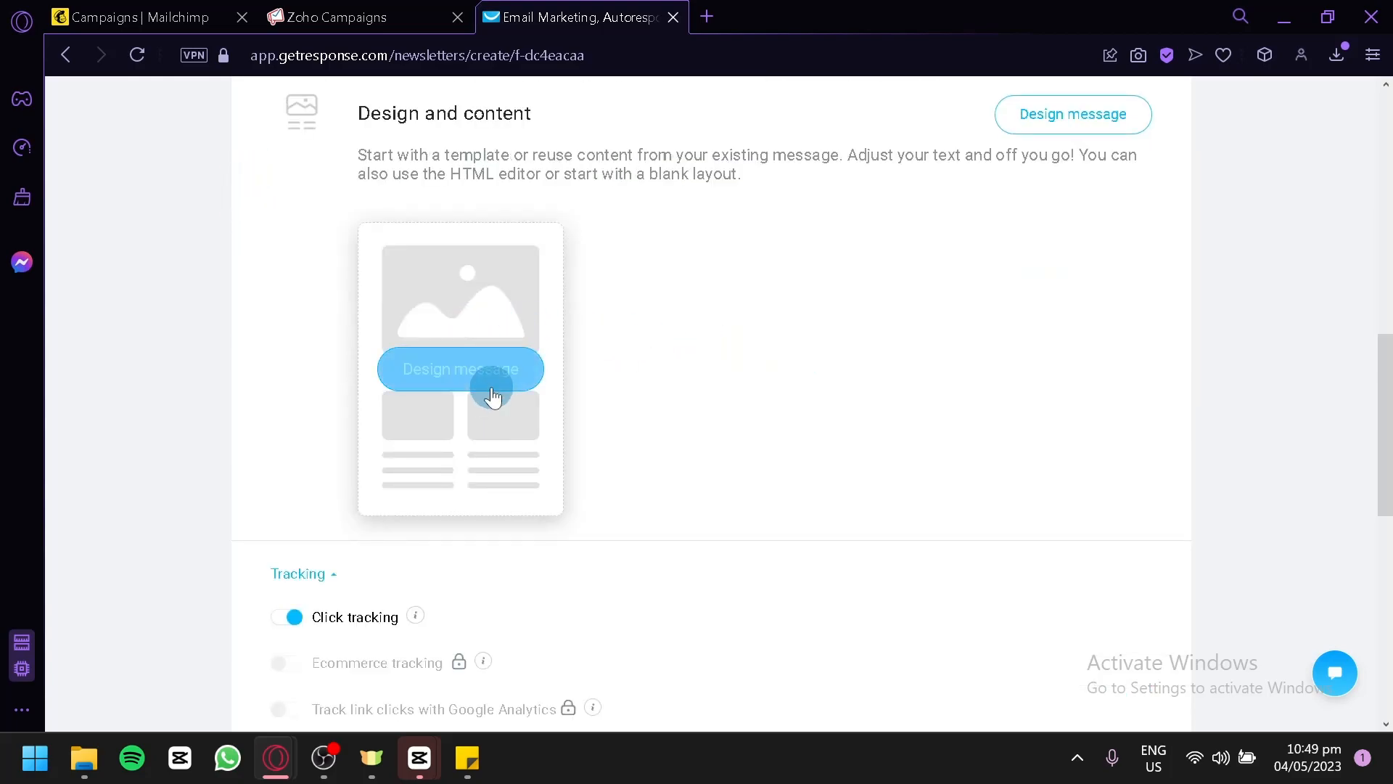
Use the predesigned Trip Promotion template for the newsletter.
scroll(503, 379, "down", 6)
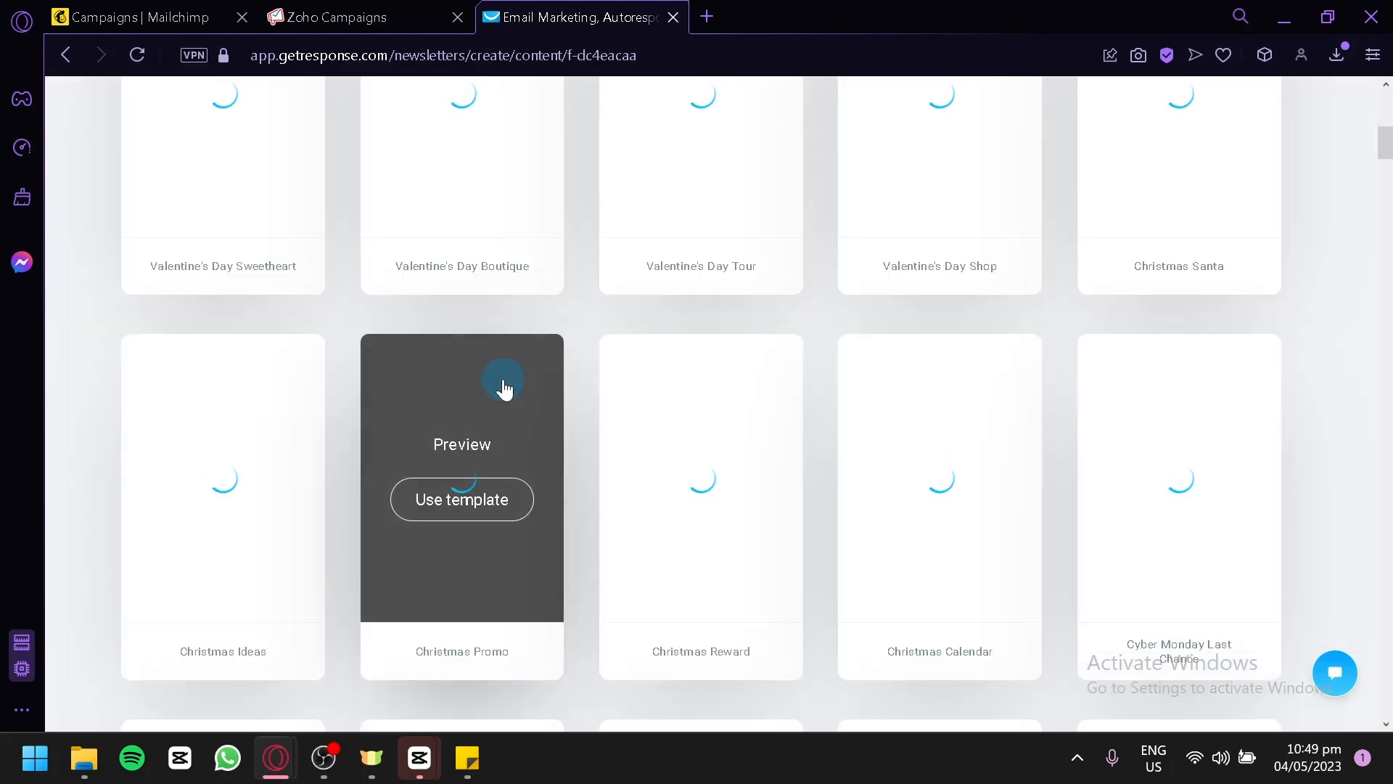
scroll(504, 378, "up", 4)
scroll(504, 377, "up", 3)
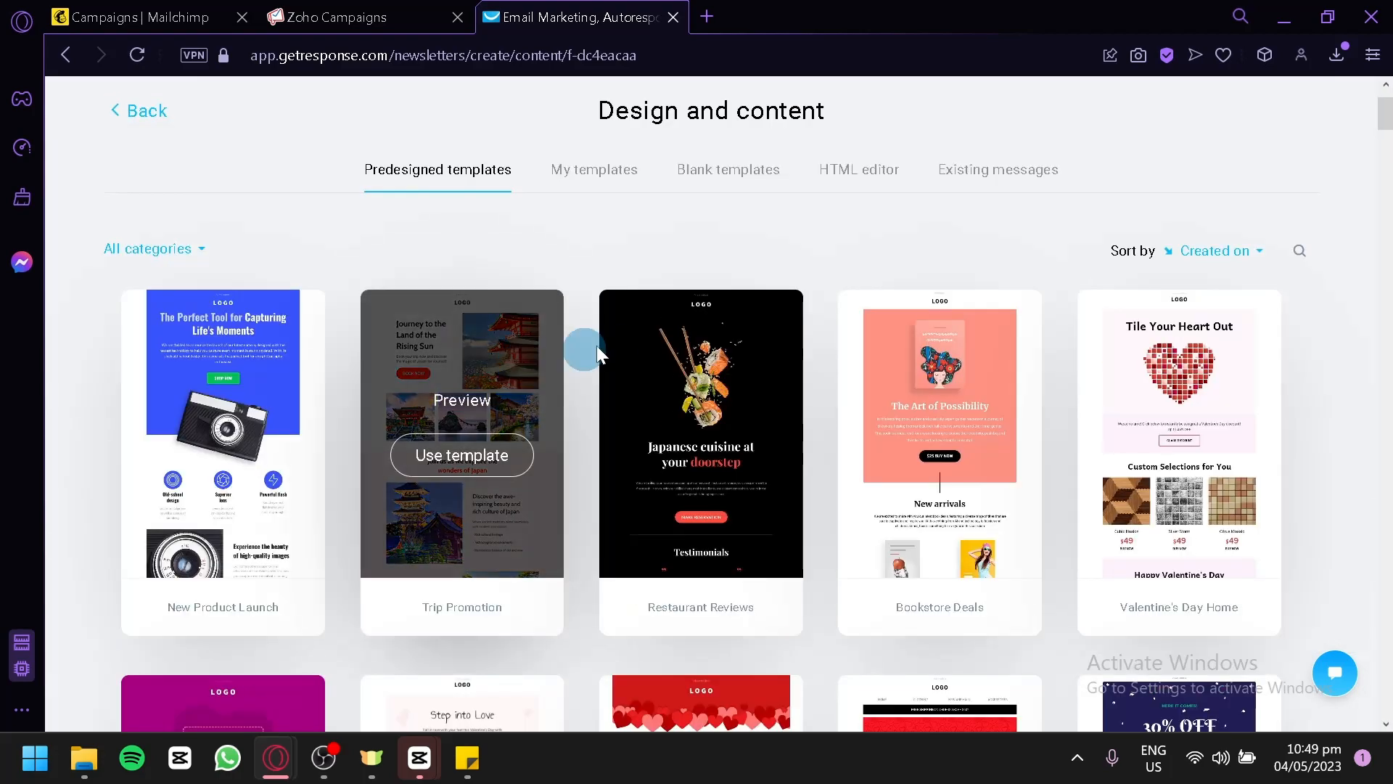
scroll(506, 270, "up", 2)
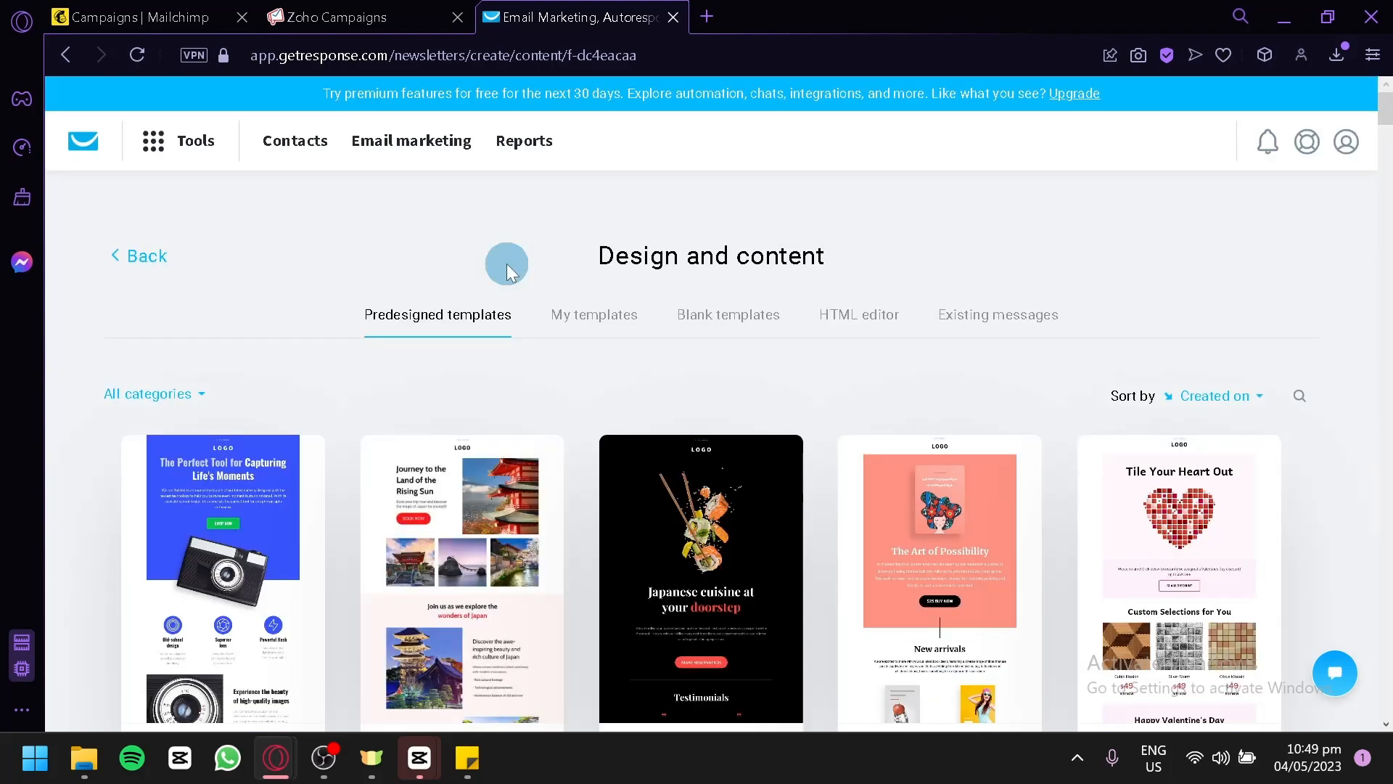
scroll(508, 269, "down", 2)
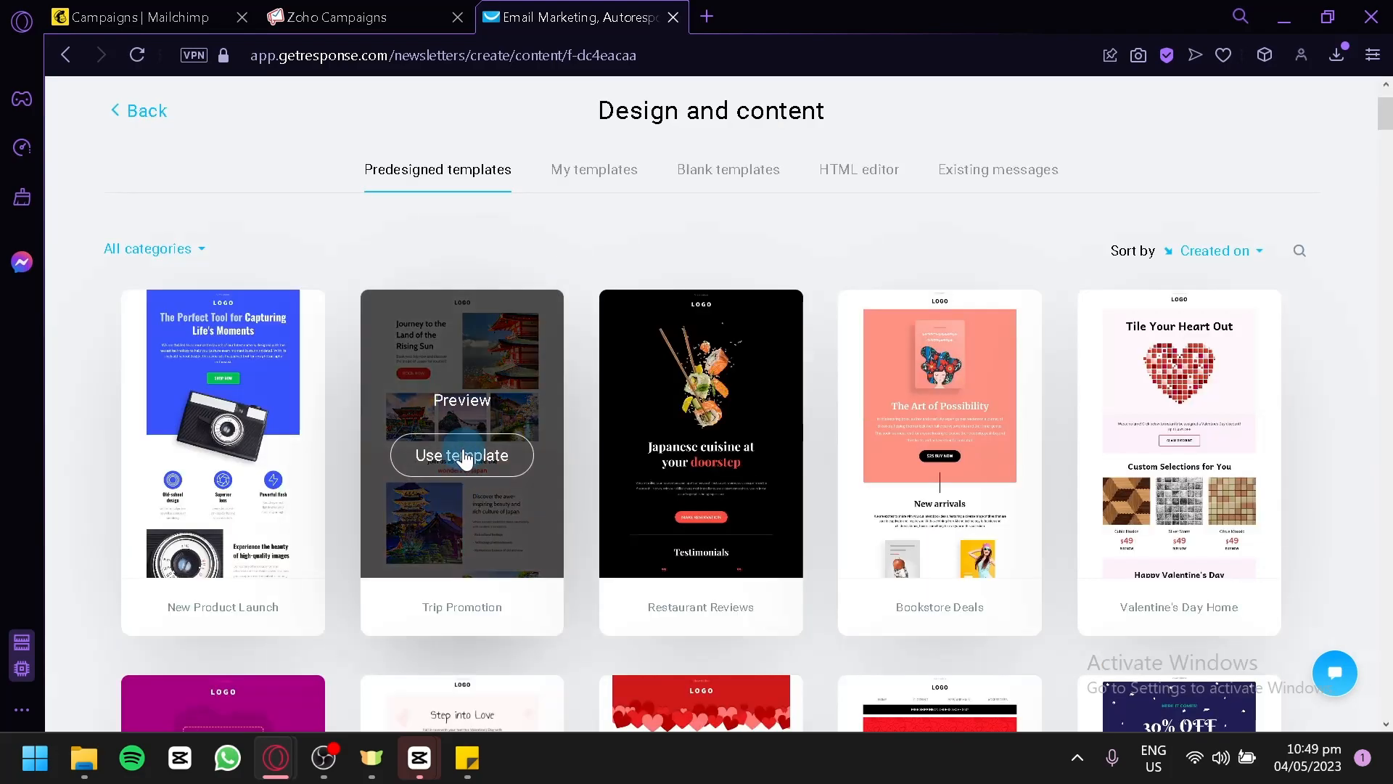
left_click(463, 455)
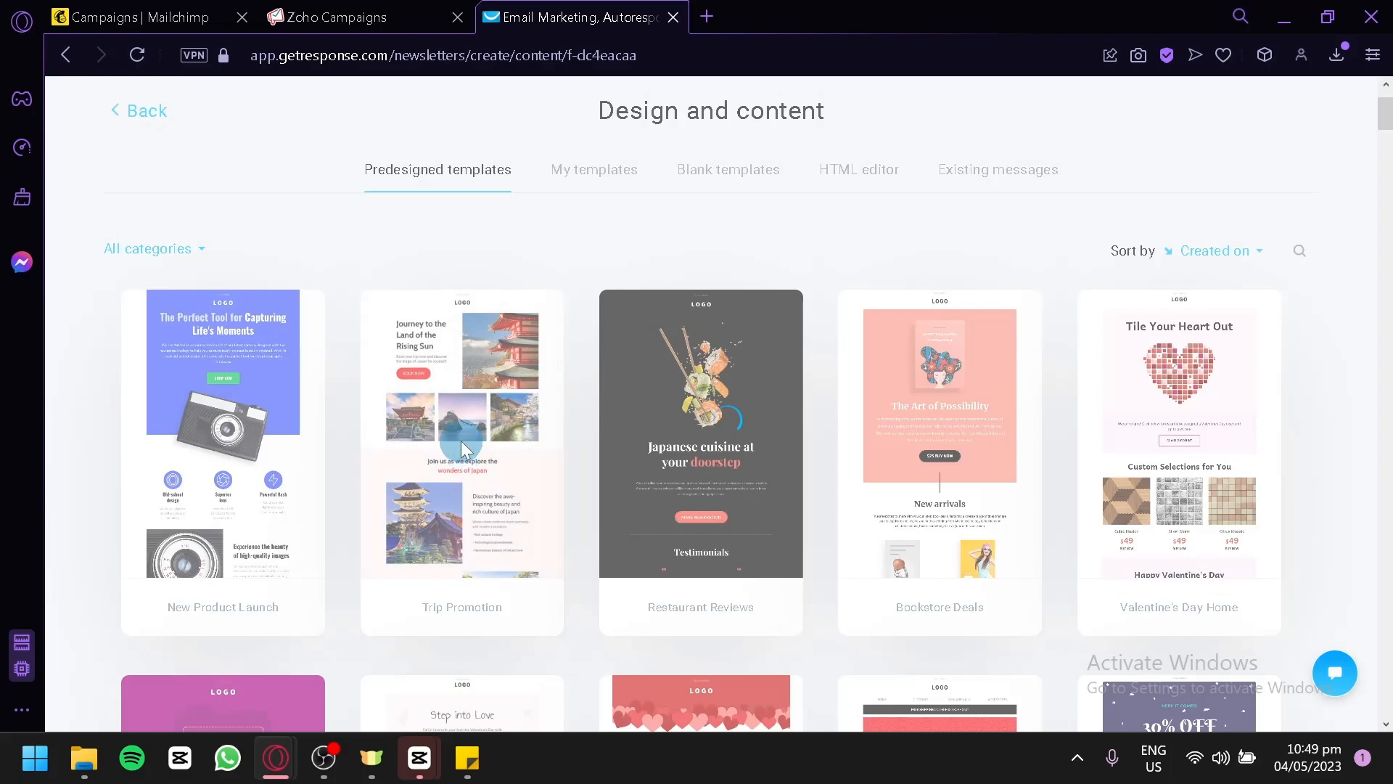
left_click(812, 231)
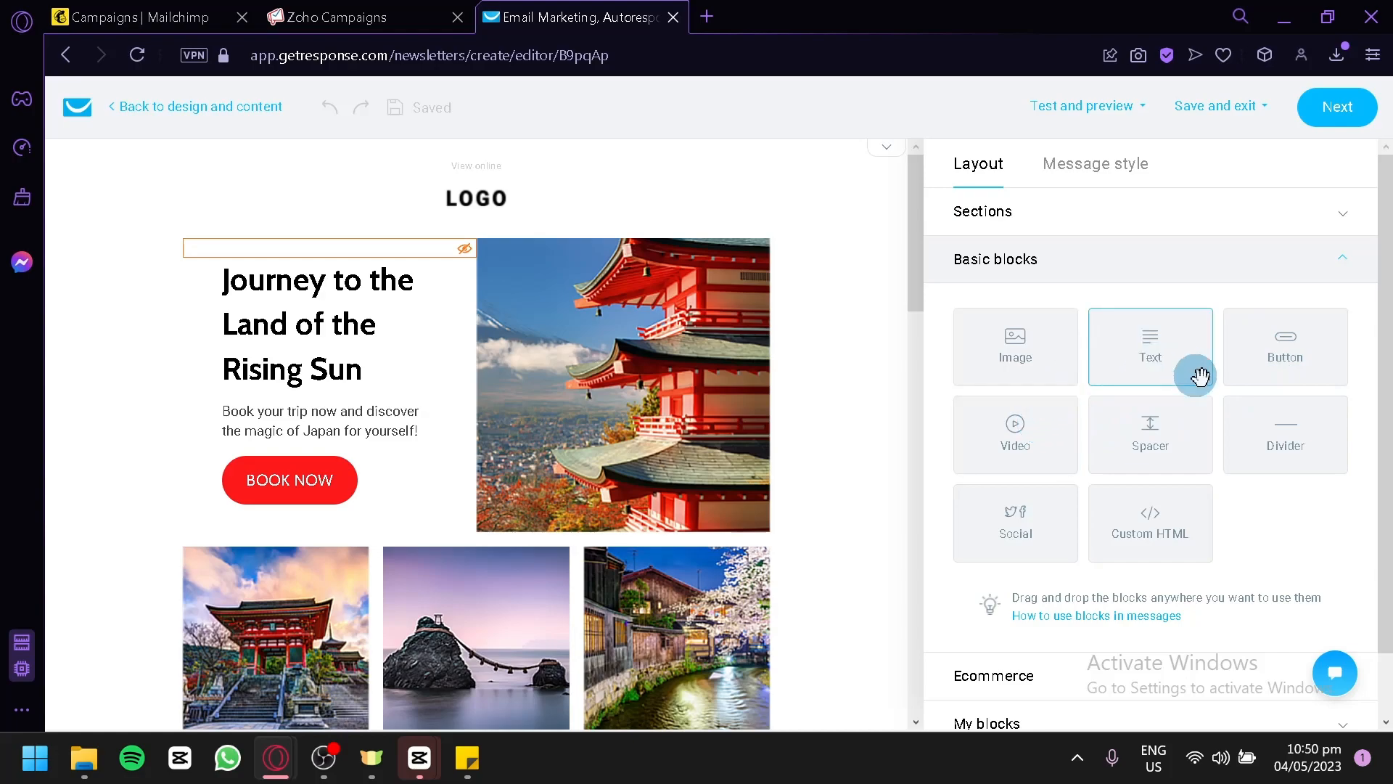
Examine the Basic blocks, Ecommerce and My blocks groups available for the newsletter's layout.
scroll(1208, 435, "down", 1)
left_click(1150, 600)
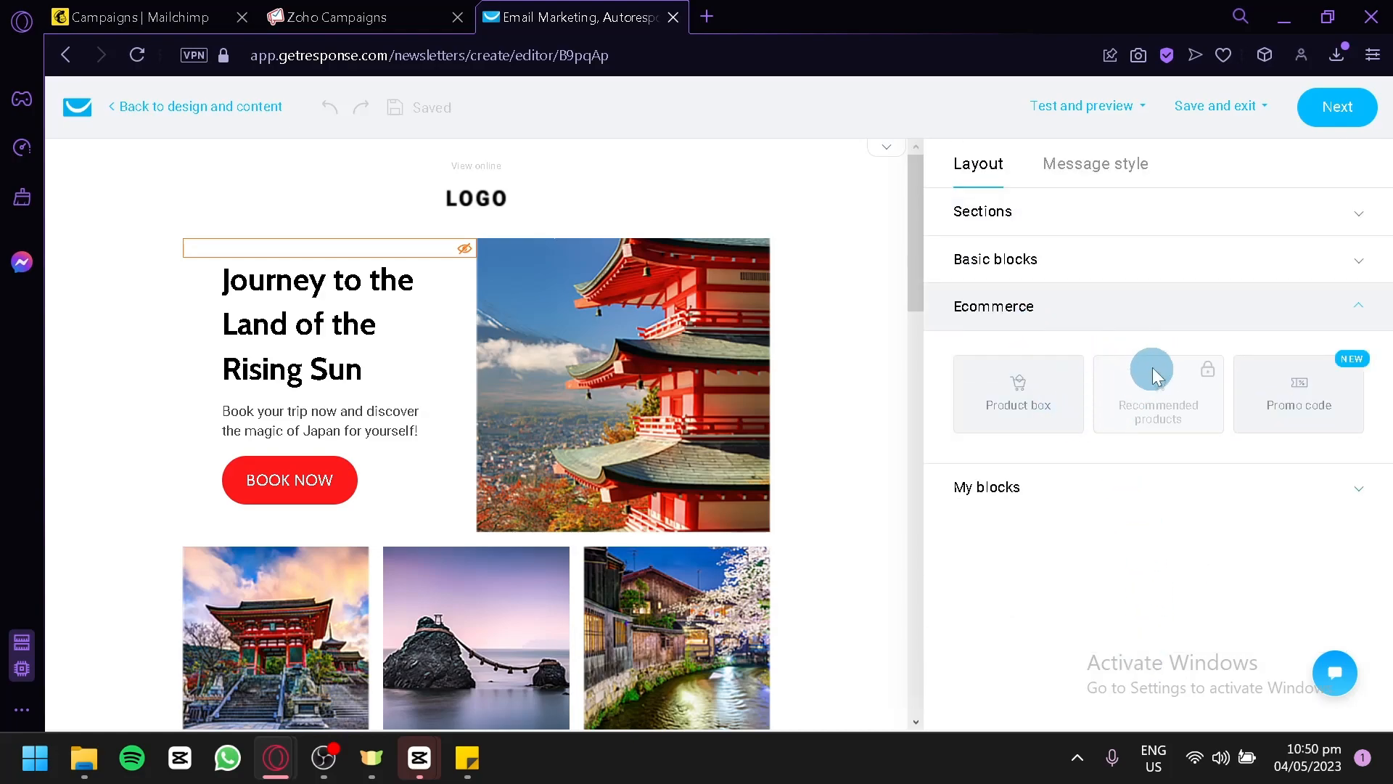
left_click(1169, 487)
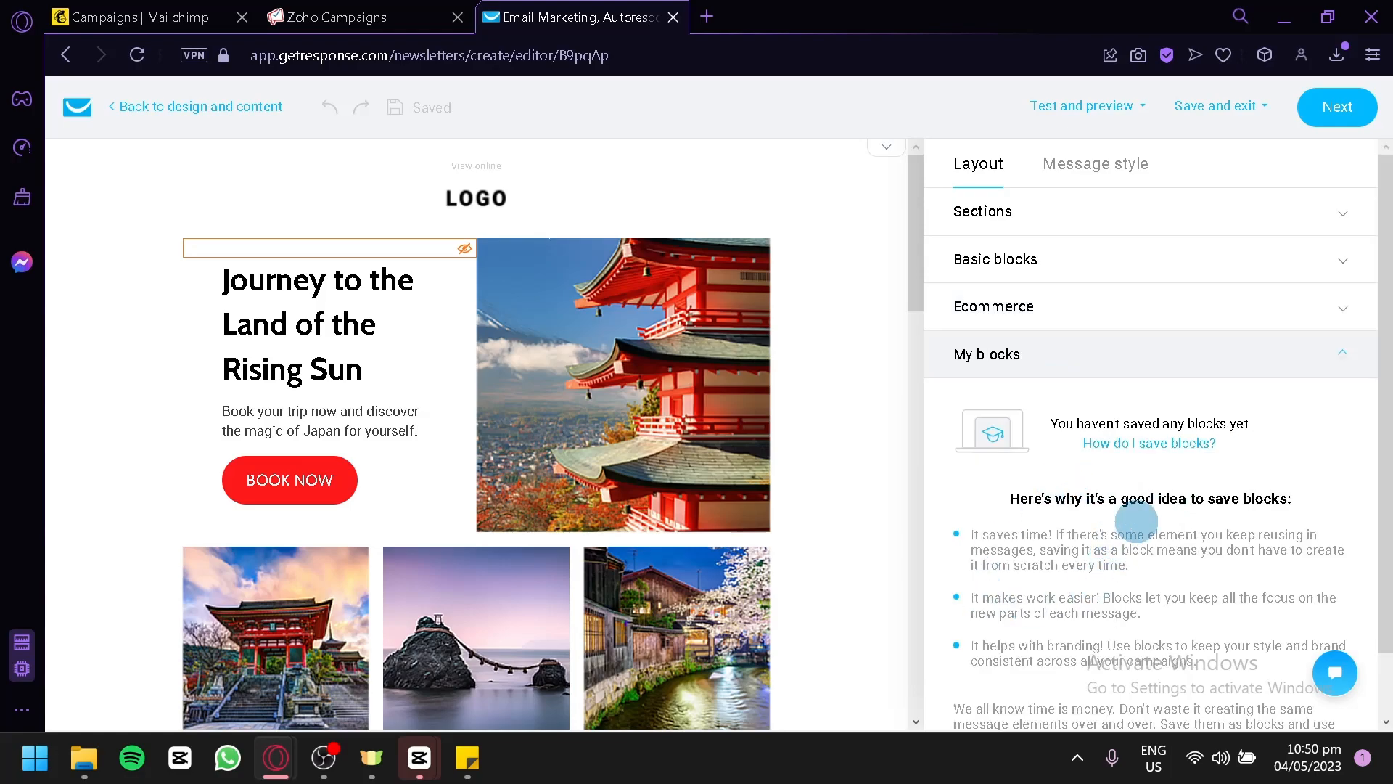
Add a section with two equal columns between the Rising Sun banner and the row of three photos.
left_click(1134, 216)
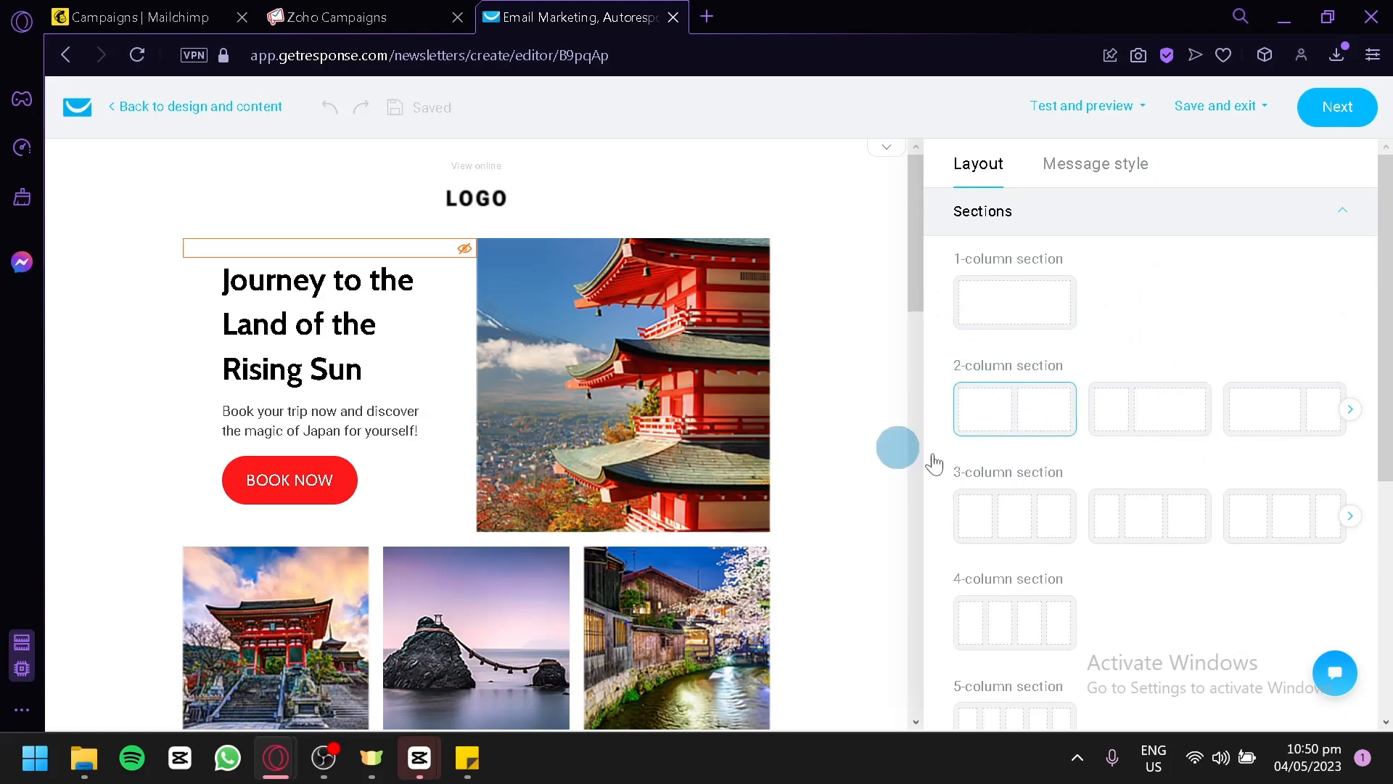
left_click(971, 410)
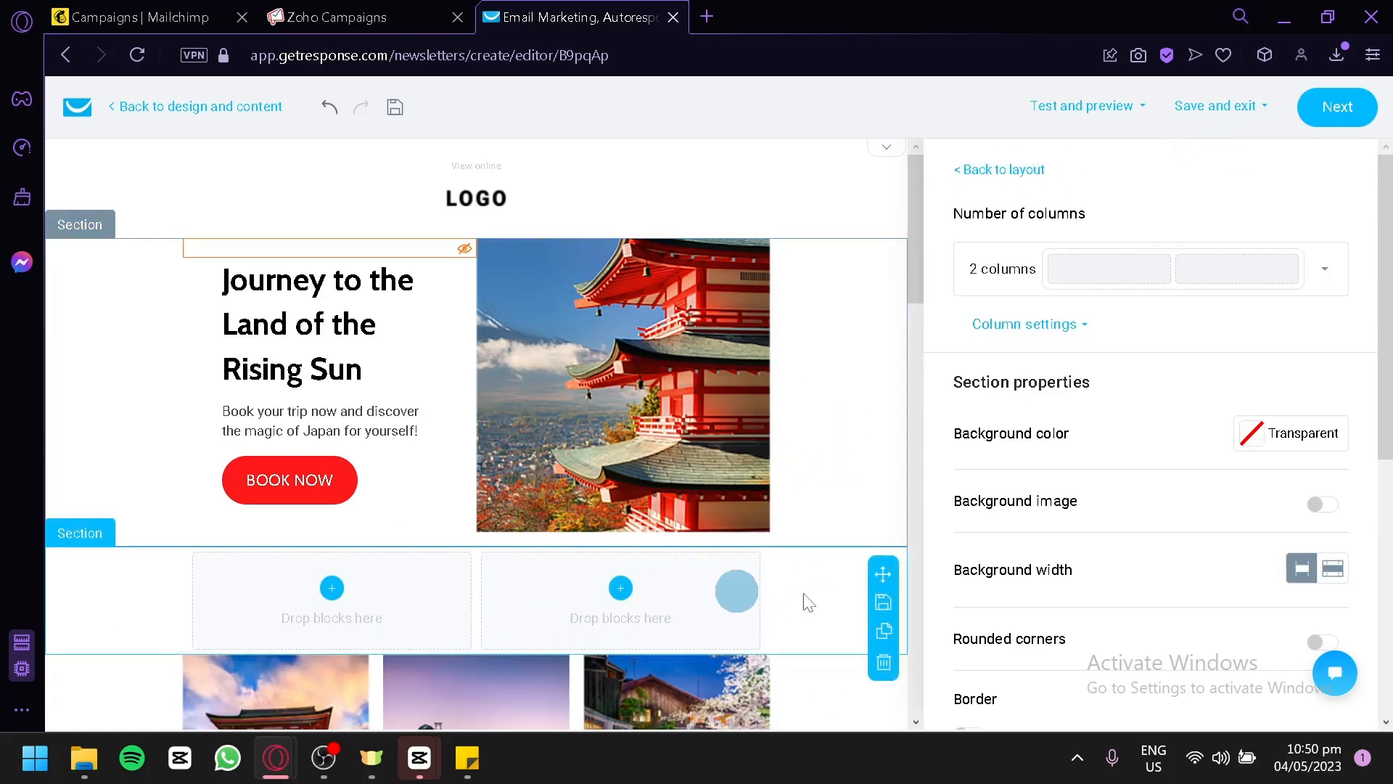
scroll(1073, 360, "down", 7)
scroll(1081, 367, "up", 7)
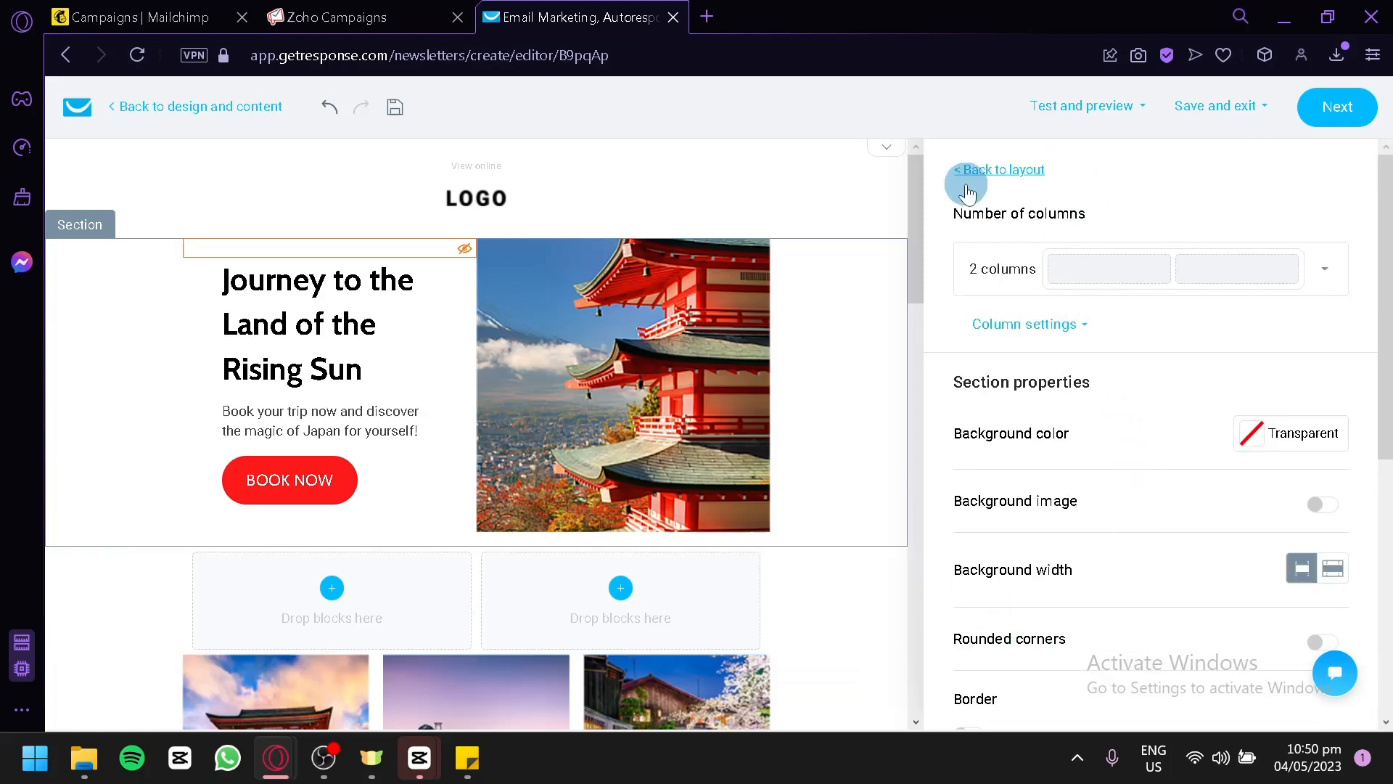
Look through the general message style settings and the Basic blocks available for the layout.
left_click(999, 170)
left_click(1060, 170)
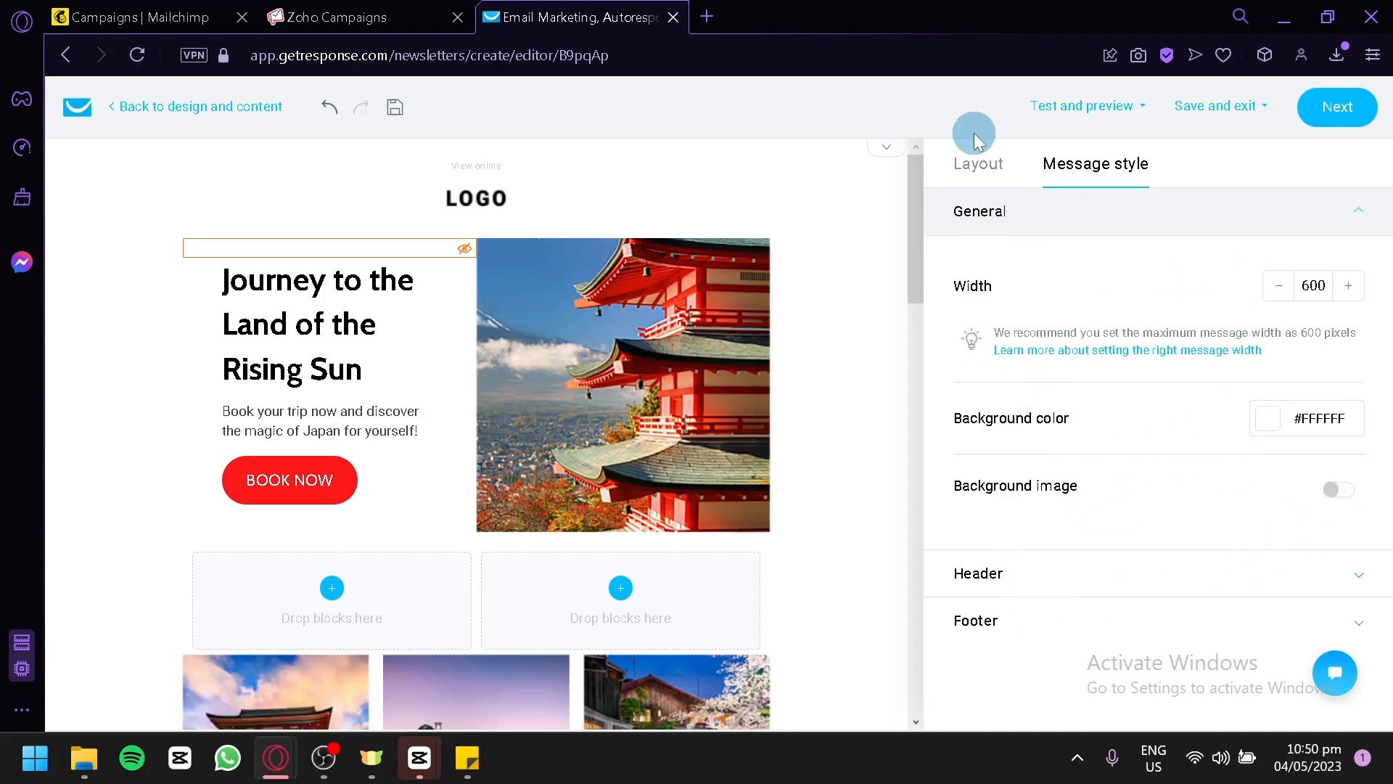
left_click(987, 169)
scroll(1118, 377, "down", 1)
scroll(1095, 467, "up", 2)
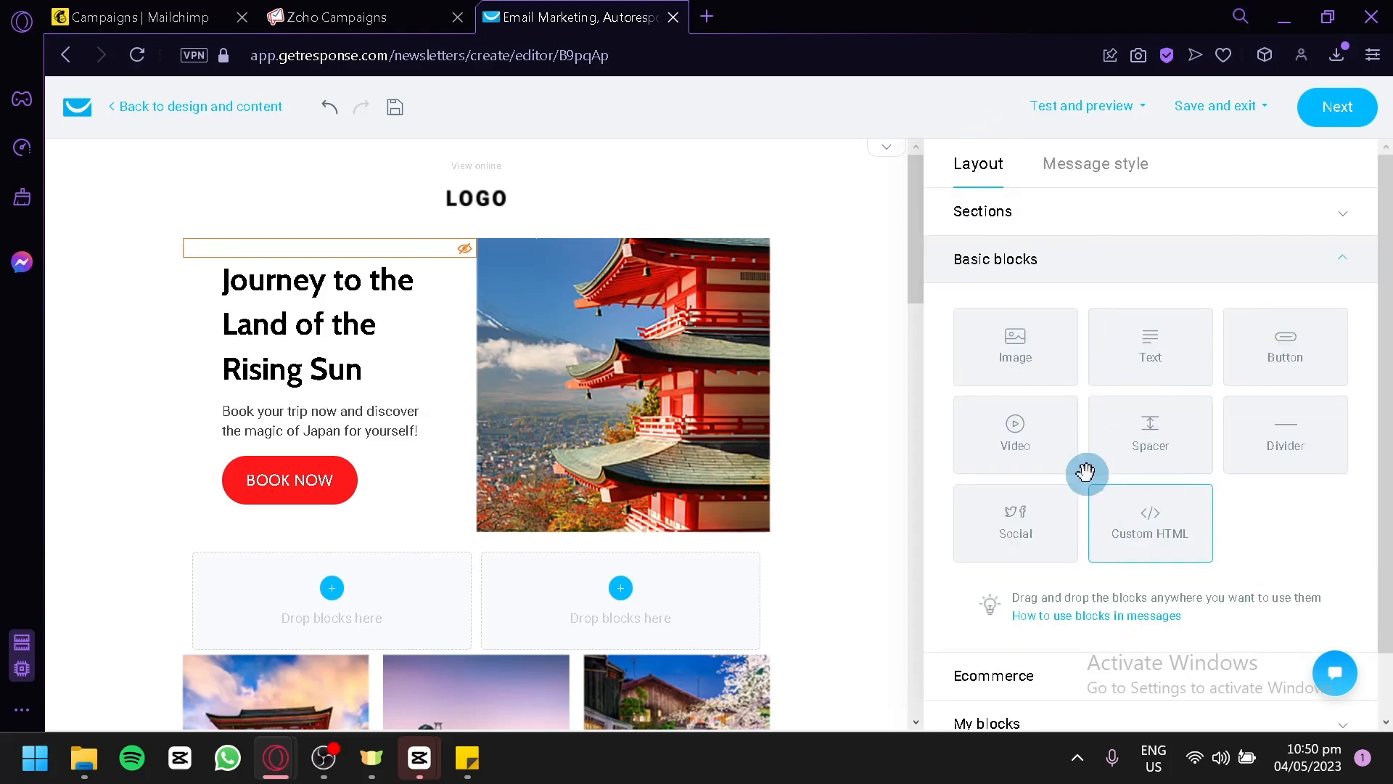
scroll(632, 405, "down", 10)
scroll(694, 338, "up", 4)
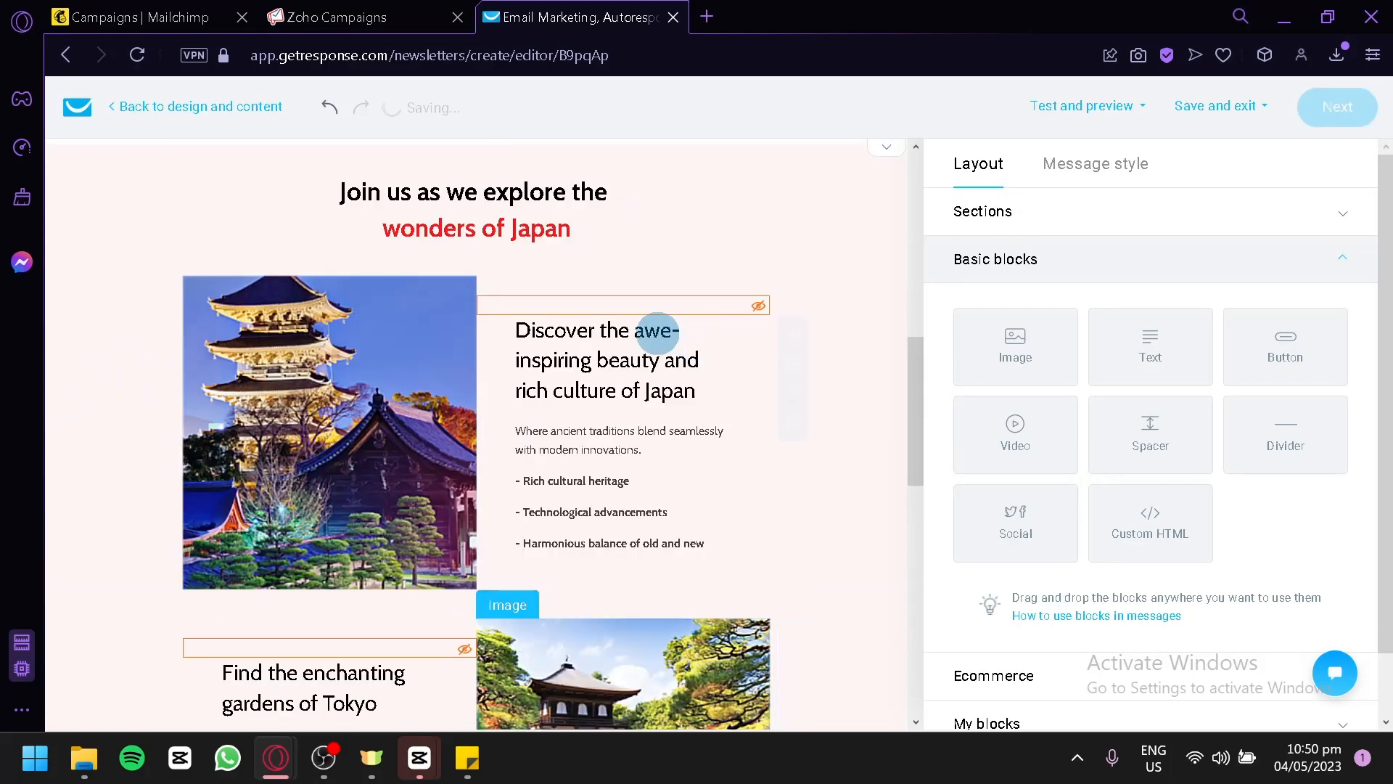
Replace the end of the "Discover the awe-inspiring" heading so it ends in "bedwsada", and continue to the newsletter's setup page.
left_click(655, 411)
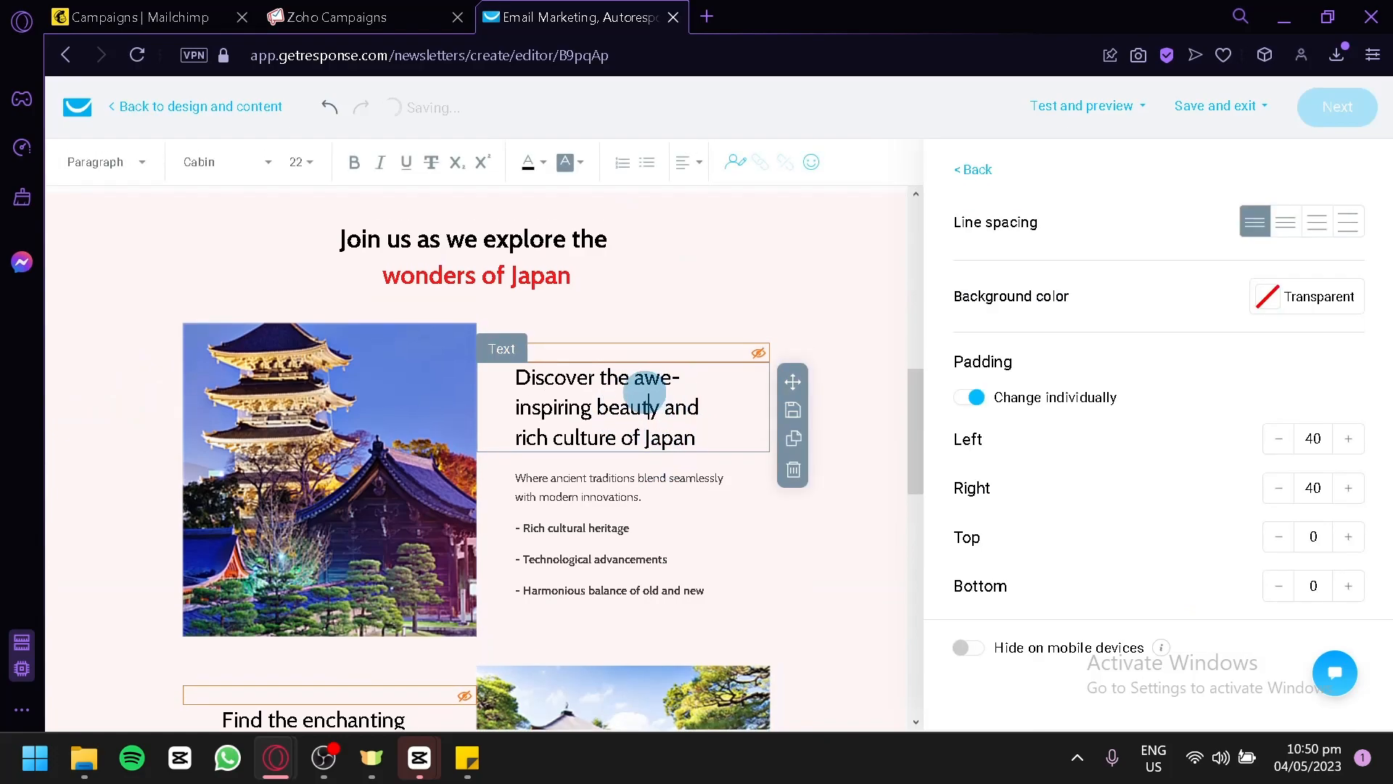
left_click_drag(697, 437, 615, 404)
type("dwsada")
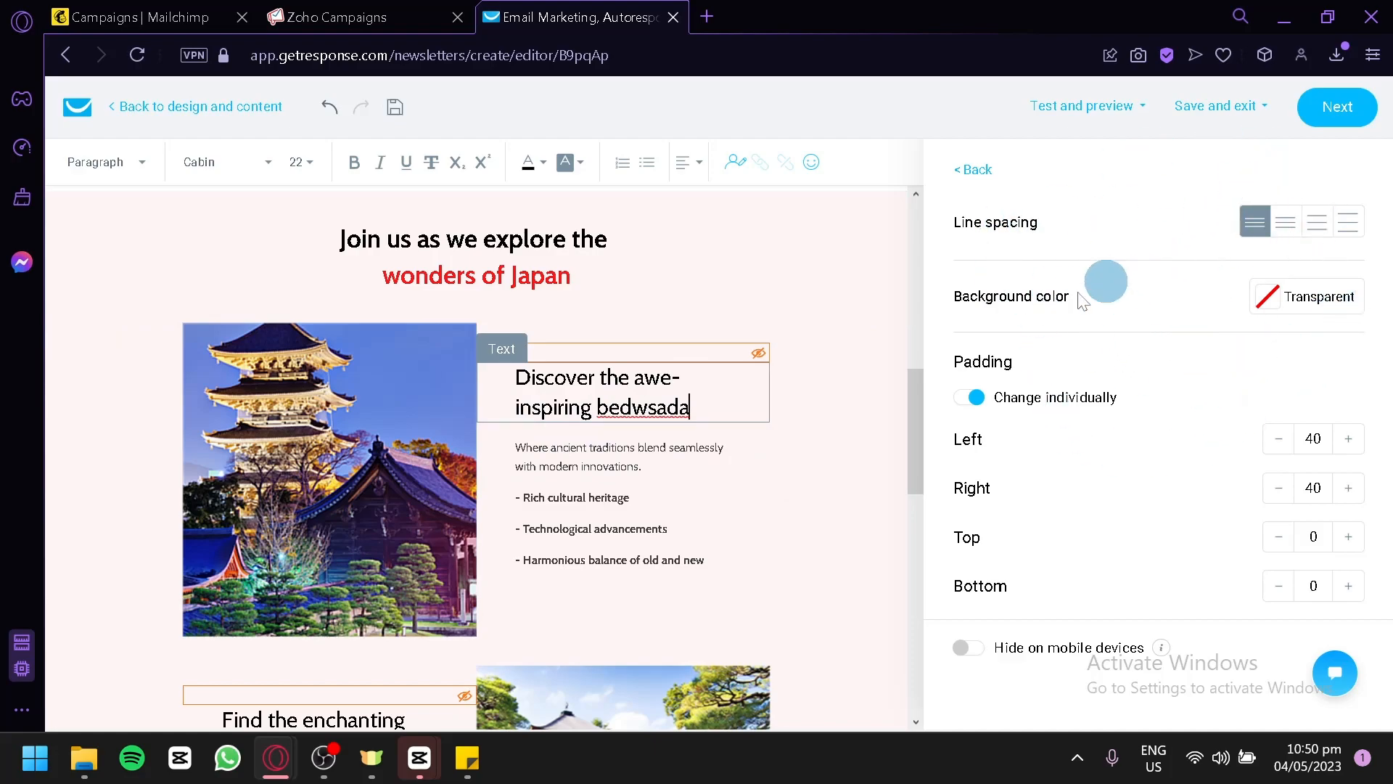
left_click_drag(916, 439, 916, 272)
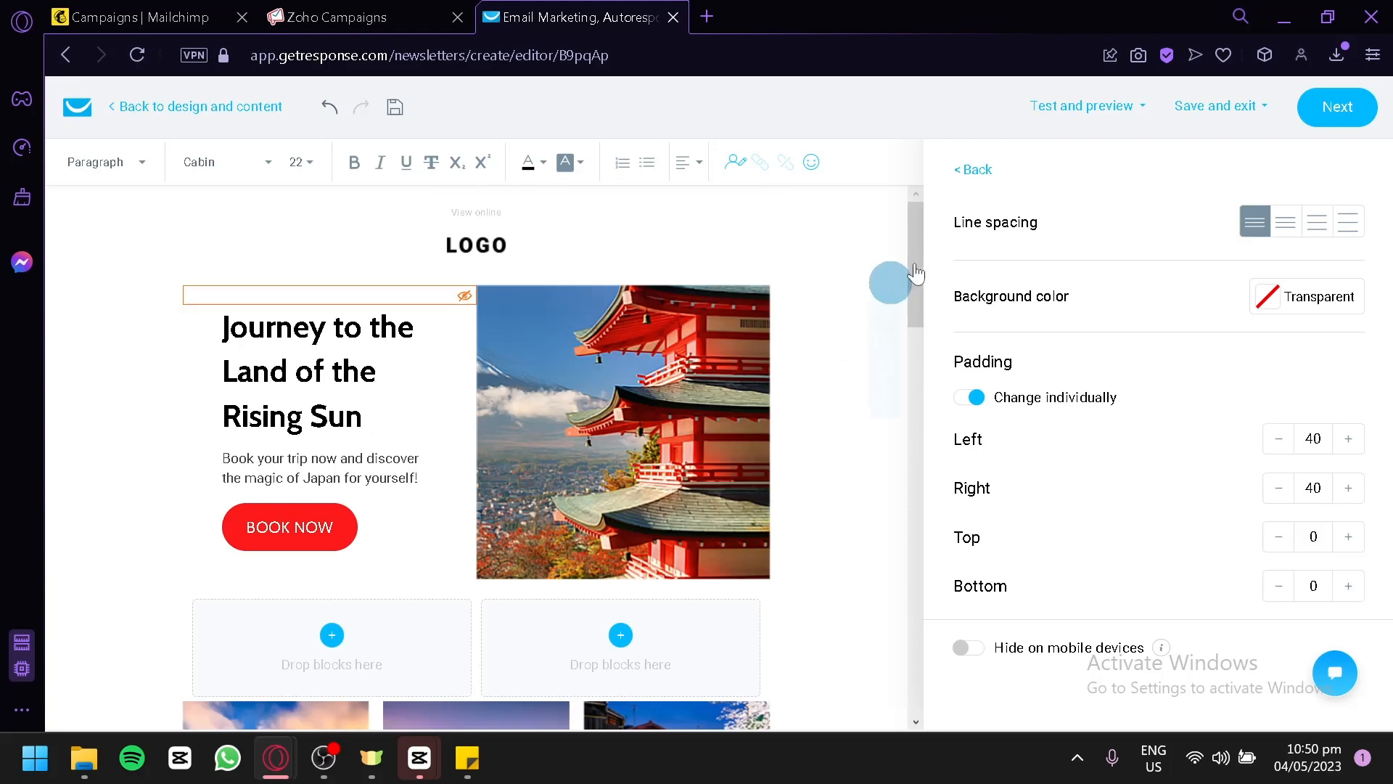
left_click(1322, 116)
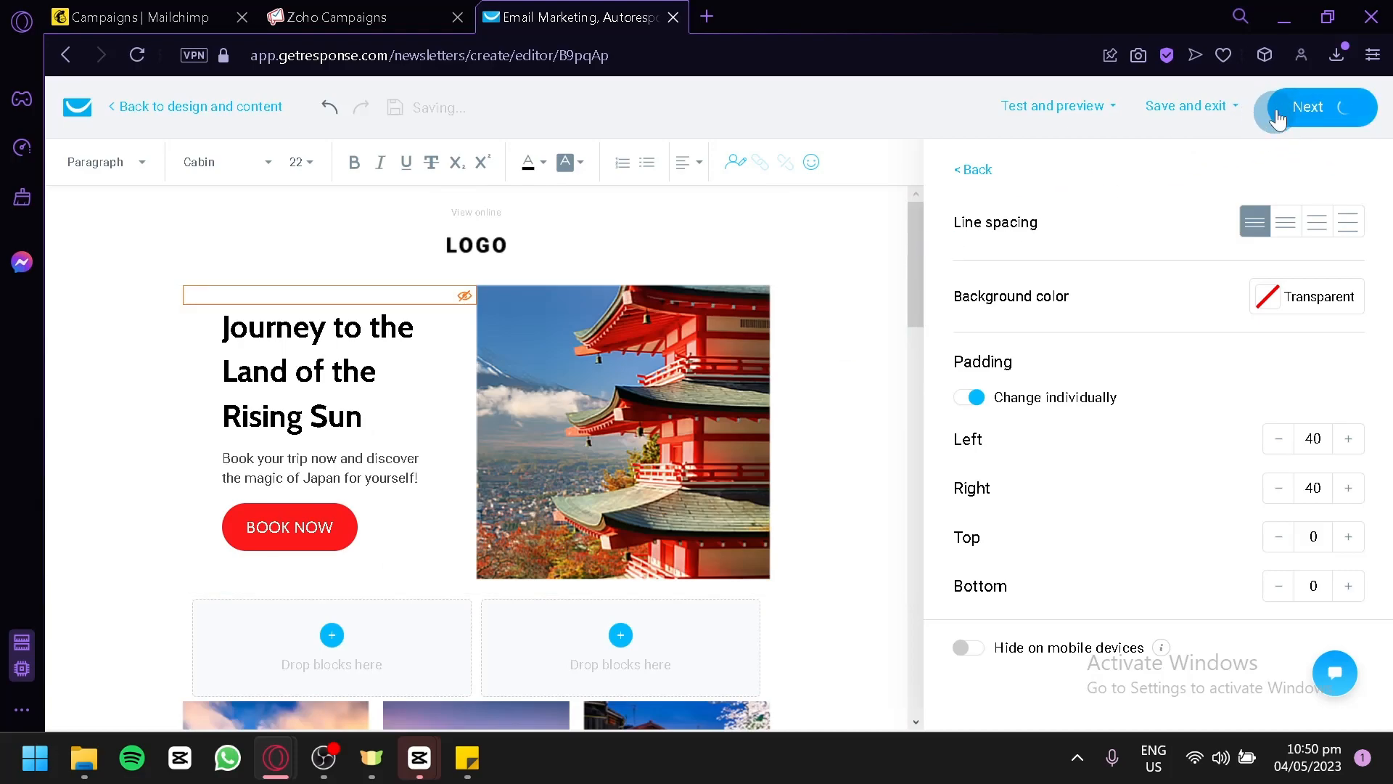
Review the newsletter's subject, recipients, design, tracking and sending options, and switch to the Mailchimp campaigns page.
scroll(878, 366, "down", 15)
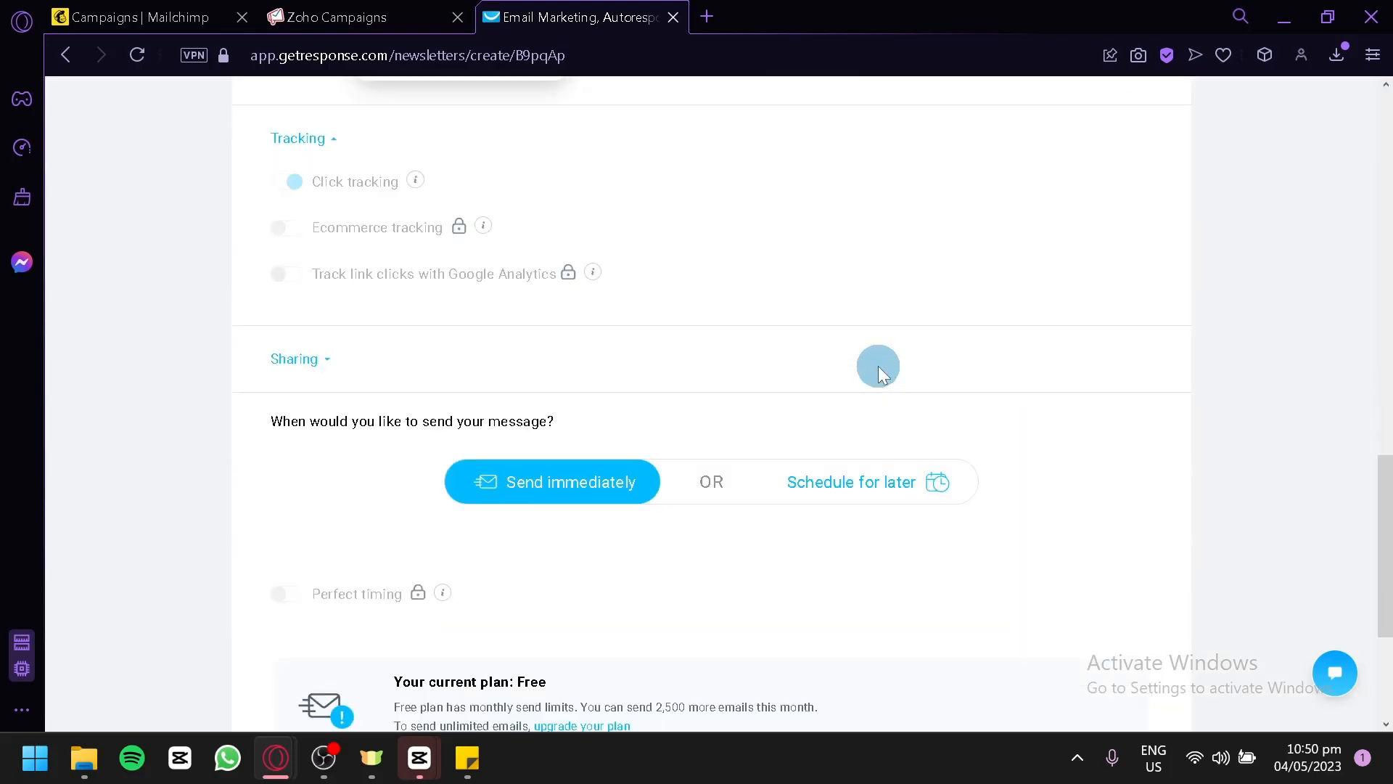
scroll(878, 366, "up", 16)
scroll(584, 368, "down", 16)
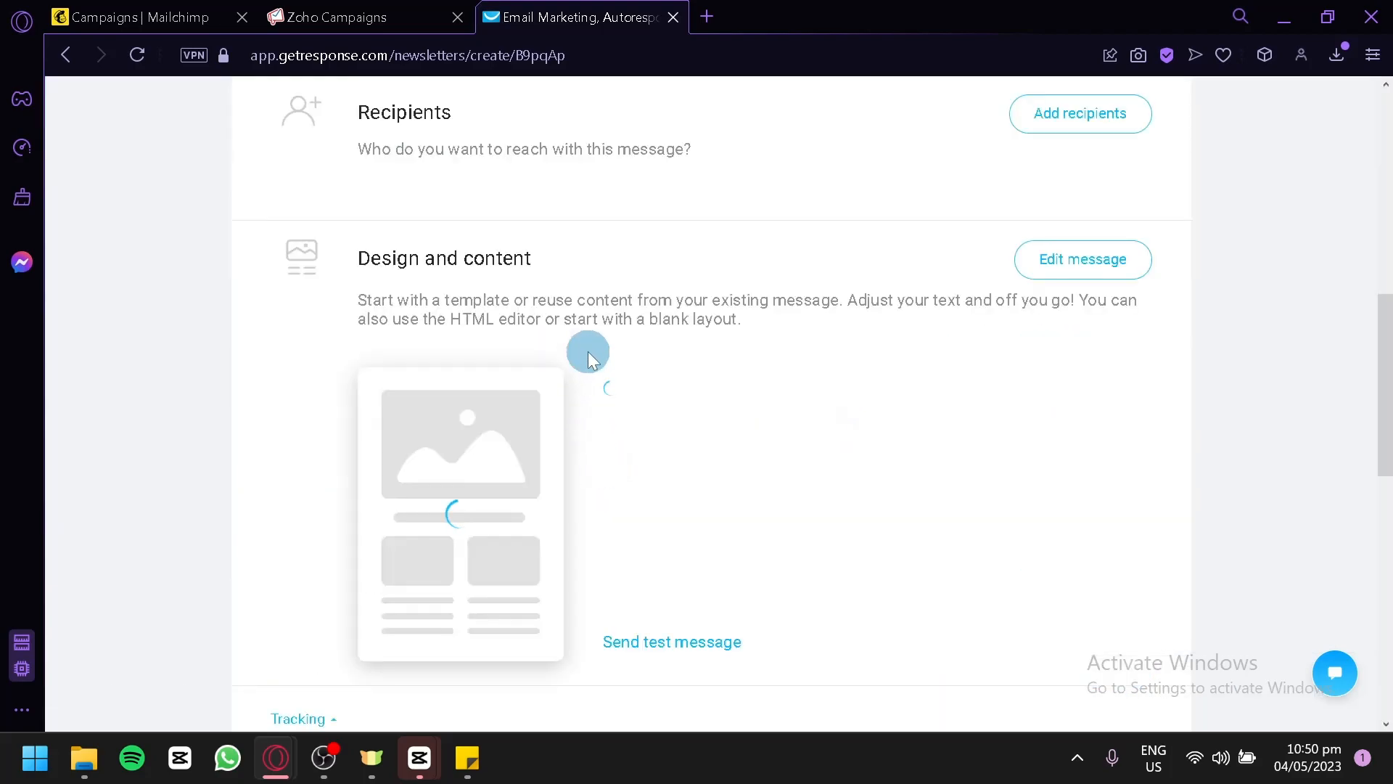
scroll(798, 508, "up", 4)
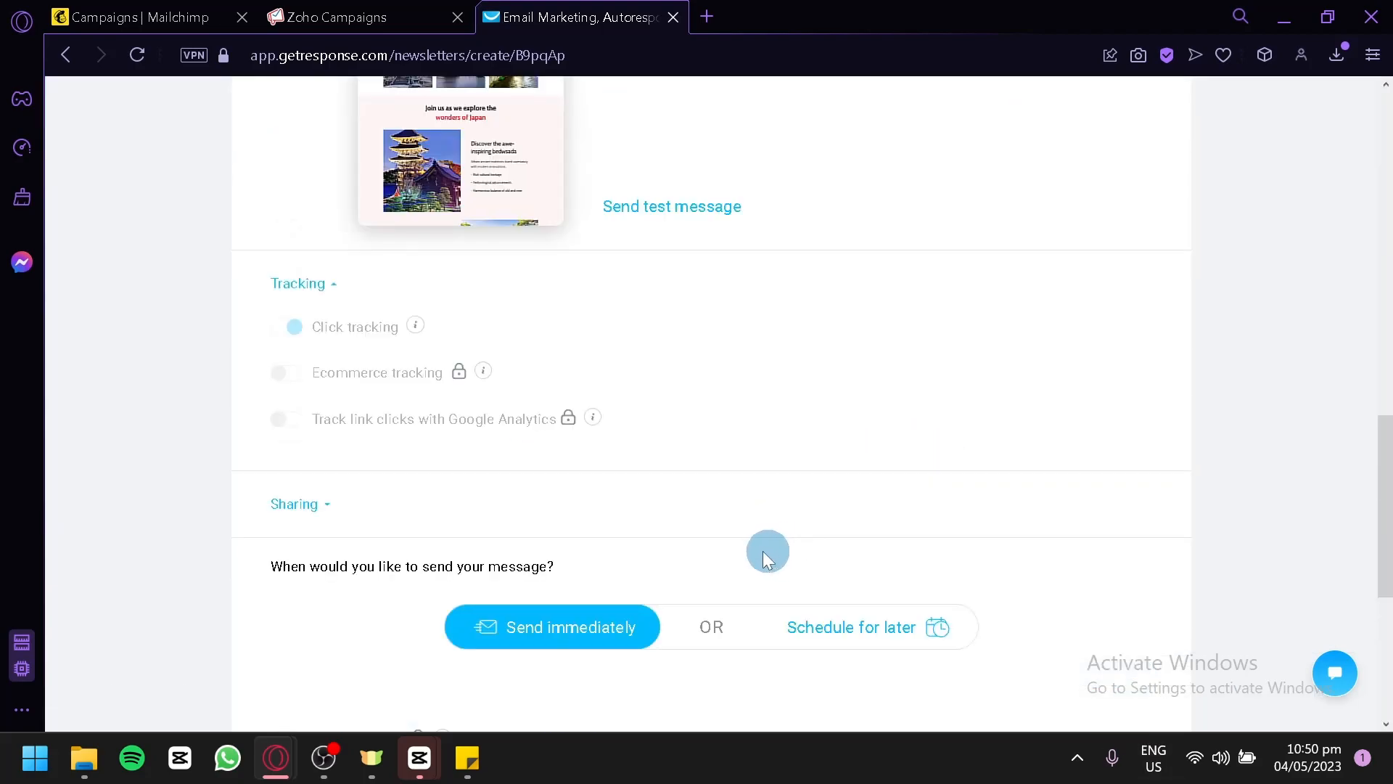
scroll(743, 421, "down", 6)
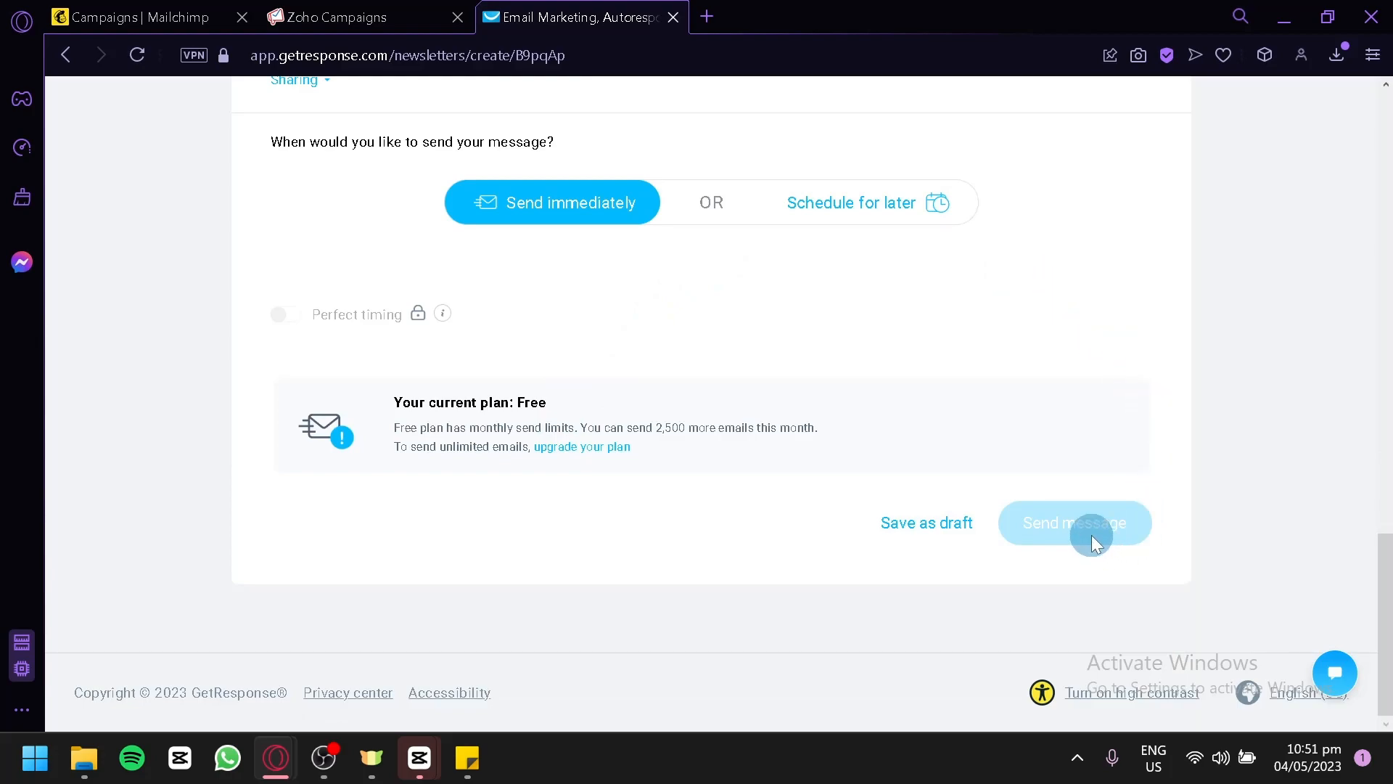
scroll(923, 333, "up", 15)
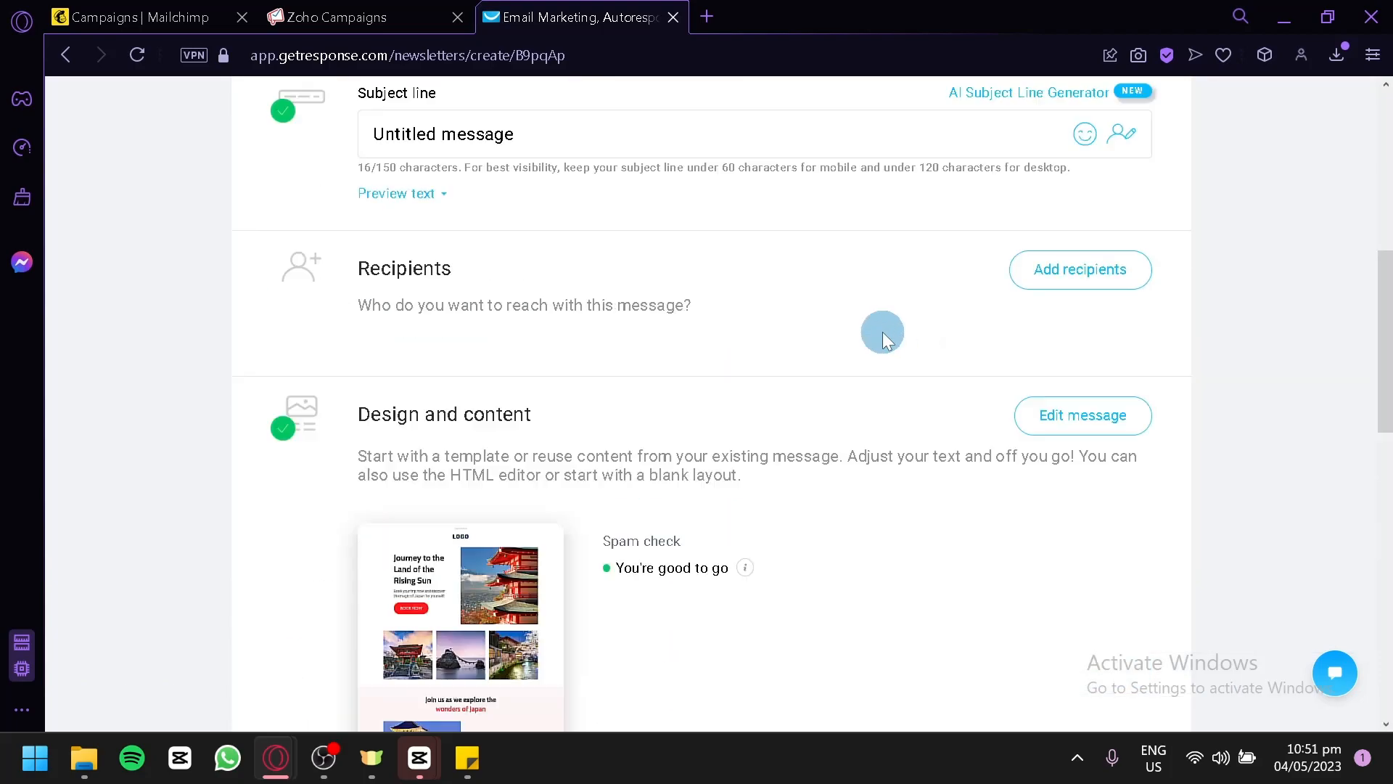
scroll(860, 344, "up", 4)
key("ctrl+1")
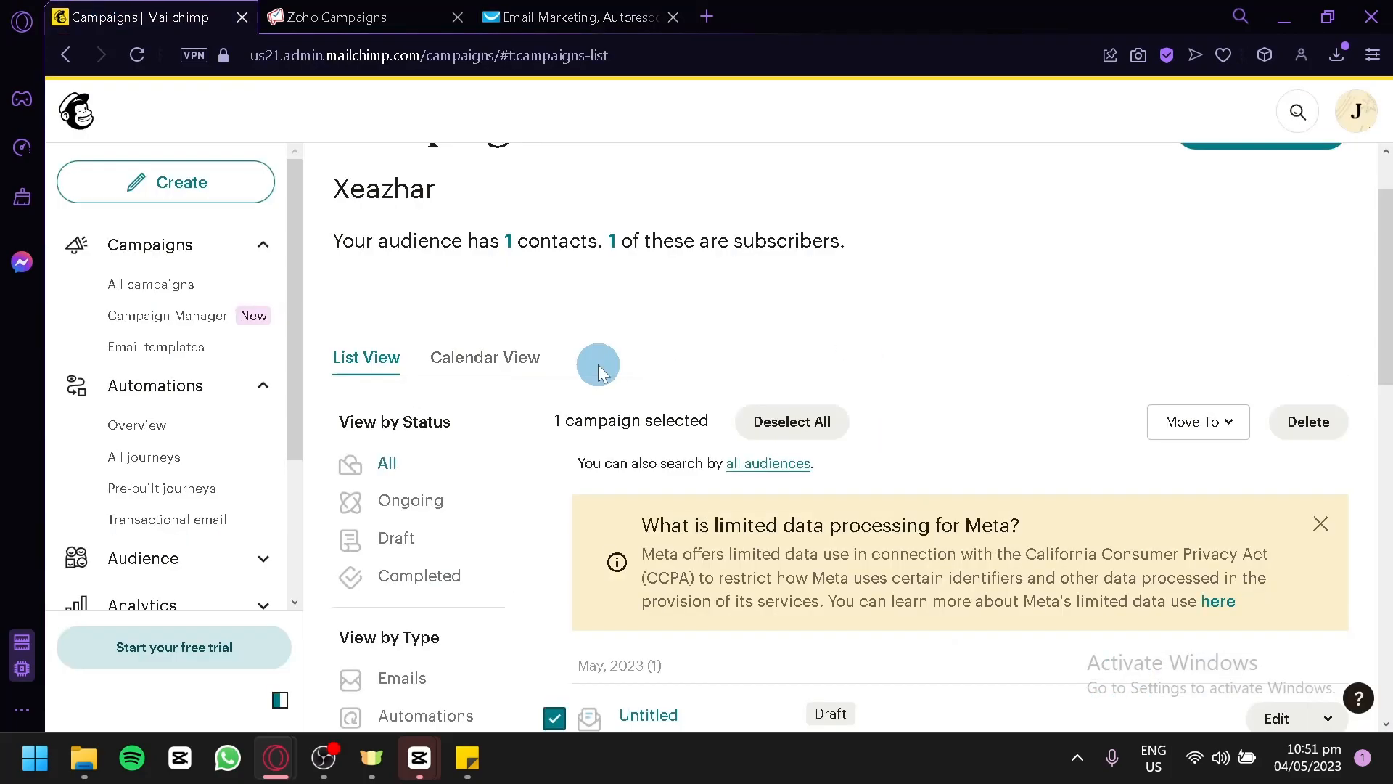